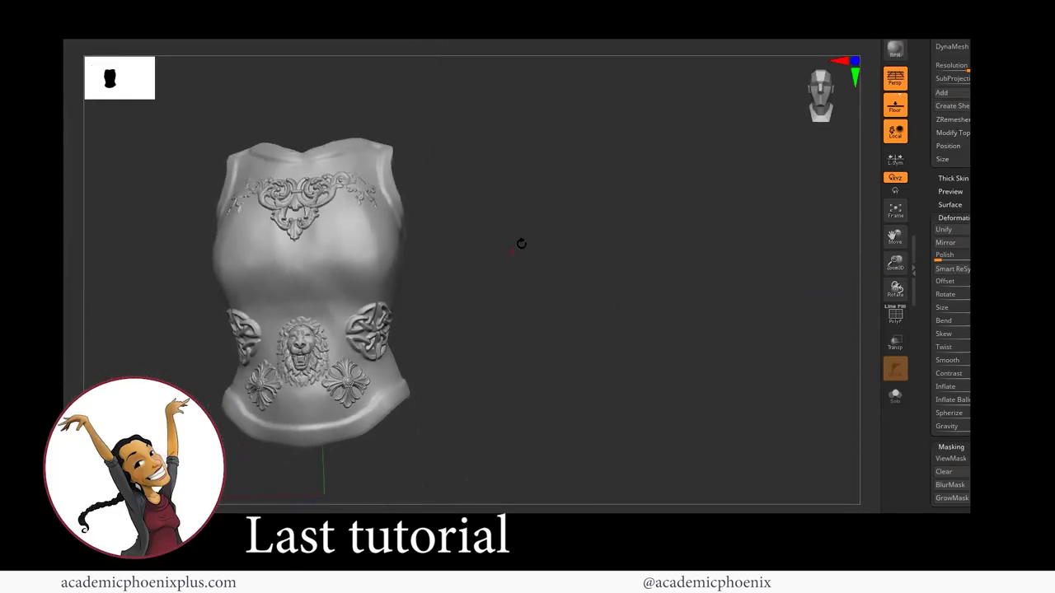
Import the chainlink image from the ex06_Armor folder as an alpha.
{"action": "left_click_drag", "start_coordinate": [600, 278], "coordinate": [613, 296], "text": "alt"}
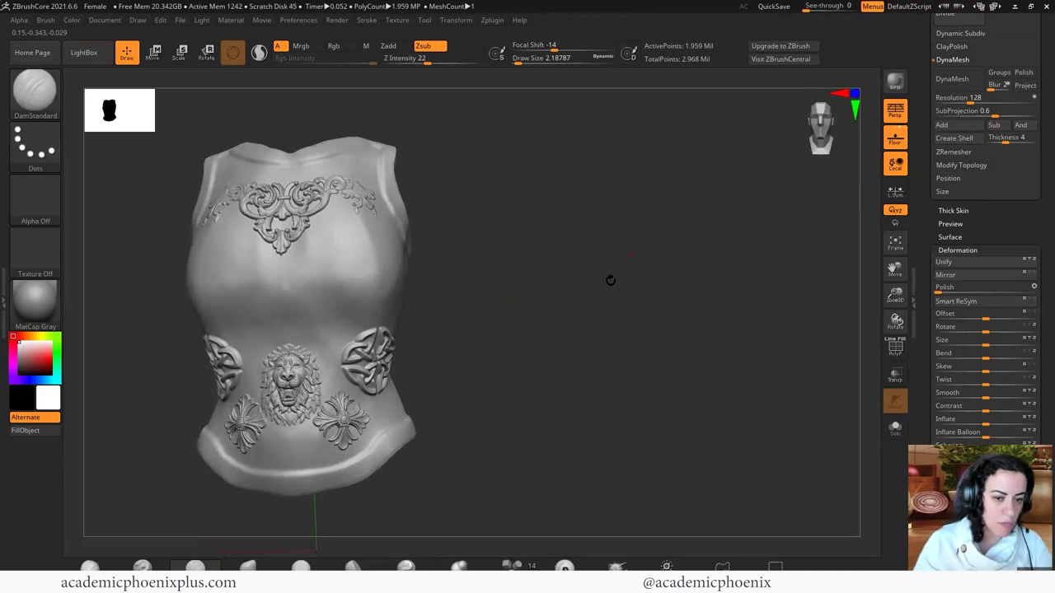
{"action": "left_click_drag", "start_coordinate": [568, 297], "coordinate": [635, 316], "text": "alt"}
{"action": "left_click_drag", "start_coordinate": [488, 328], "coordinate": [609, 329], "text": "alt"}
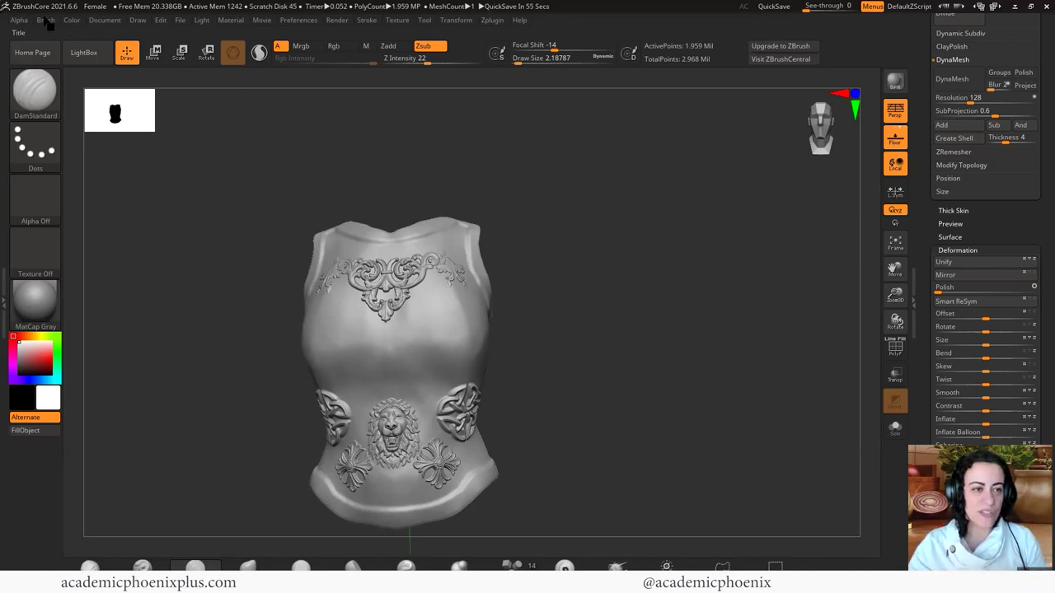
{"action": "left_click", "coordinate": [20, 20]}
{"action": "left_click", "coordinate": [39, 45]}
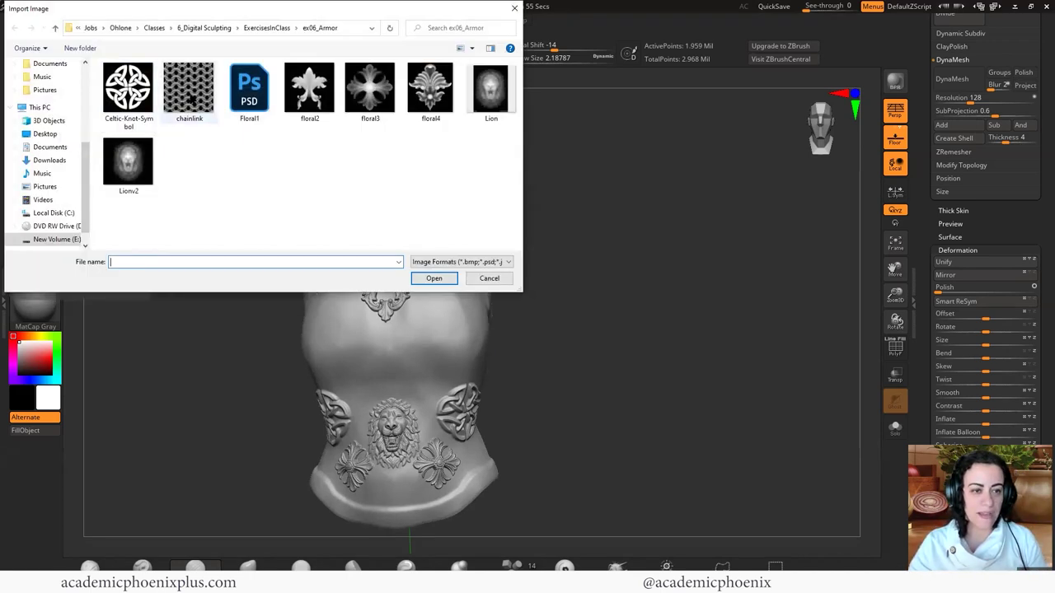
{"action": "double_click", "coordinate": [189, 104]}
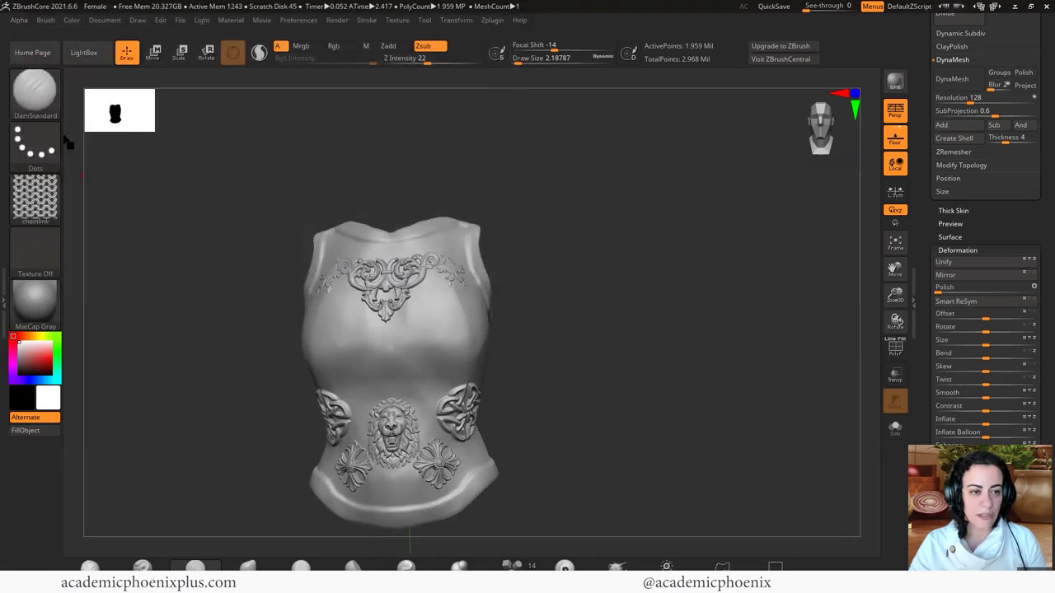
Switch to the Standard brush and assign the chainlink alpha to it.
{"action": "left_click", "coordinate": [37, 97]}
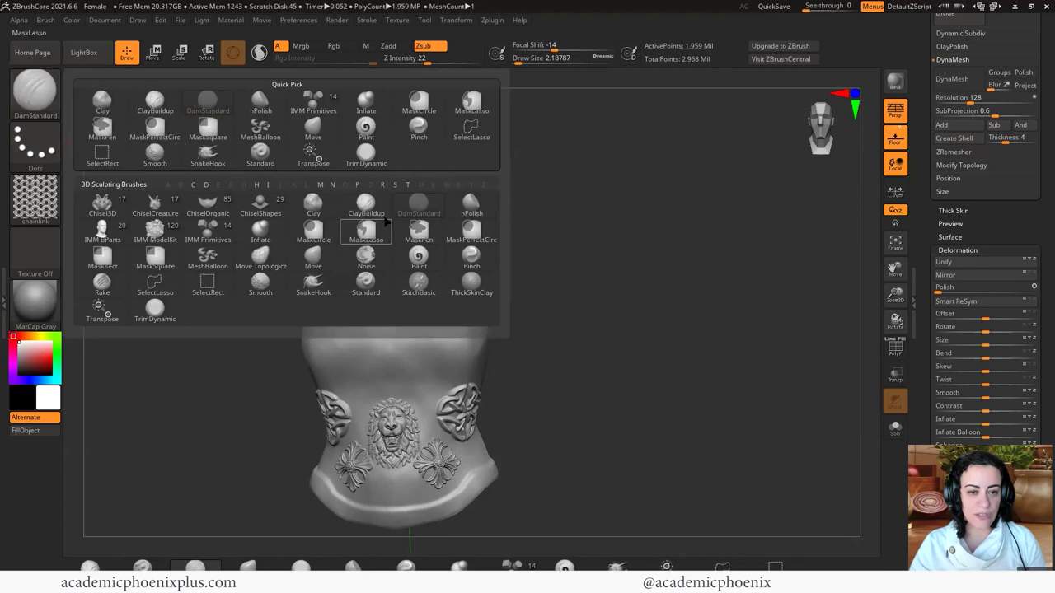
{"action": "key", "text": "s"}
{"action": "key", "text": "t"}
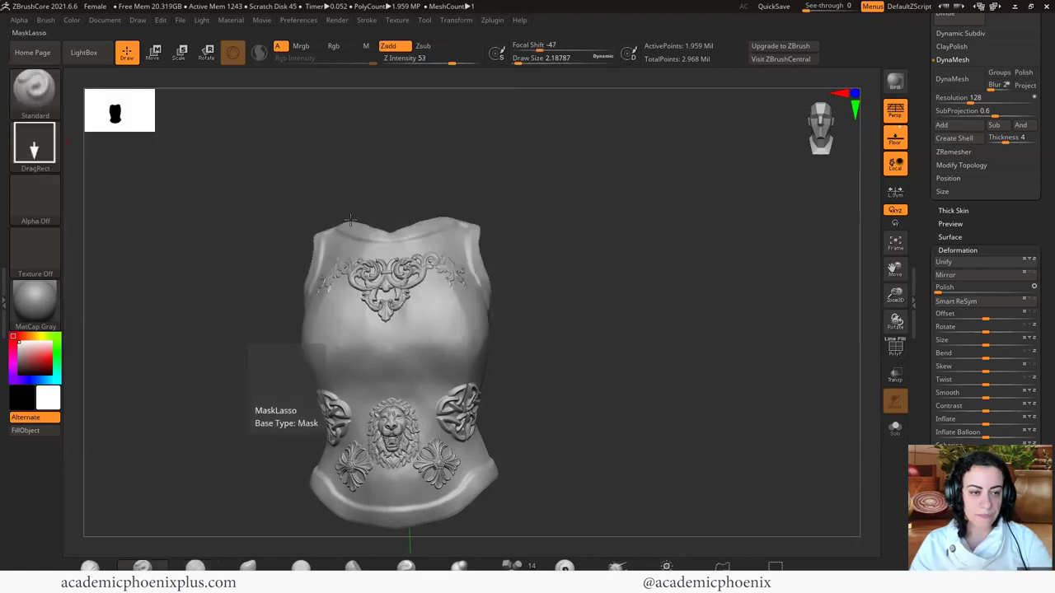
{"action": "left_click", "coordinate": [45, 202]}
{"action": "left_click", "coordinate": [530, 384]}
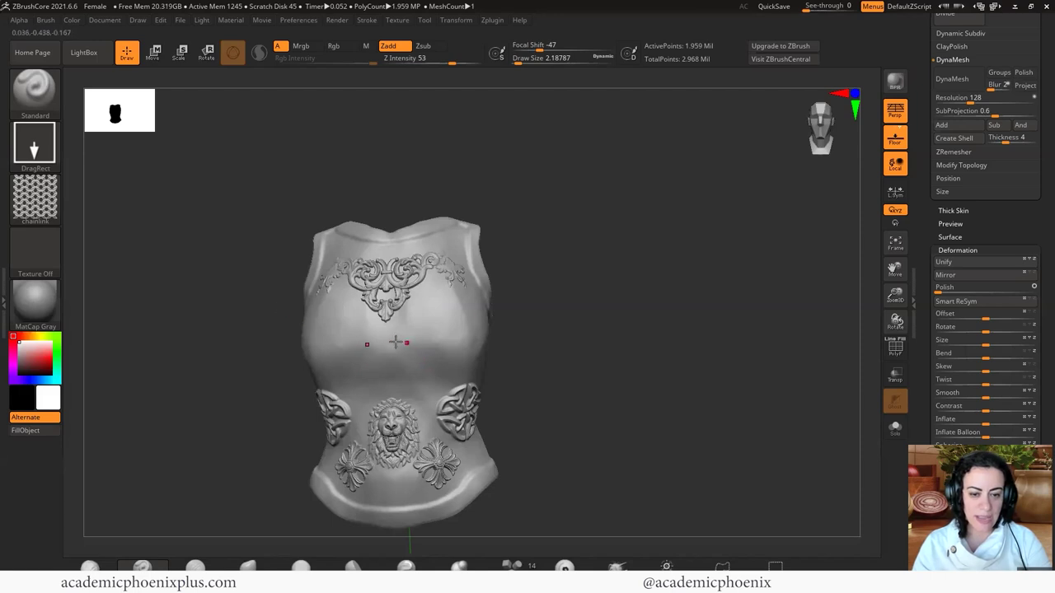
Try stamping the chainlink alpha on the front of the armor below the chest ornament, and undo the stamp.
{"action": "mouse_move", "coordinate": [391, 344]}
{"action": "left_mouse_down"}
{"action": "mouse_move", "coordinate": [461, 355]}
{"action": "mouse_move", "coordinate": [476, 317]}
{"action": "mouse_move", "coordinate": [432, 338]}
{"action": "left_mouse_up"}
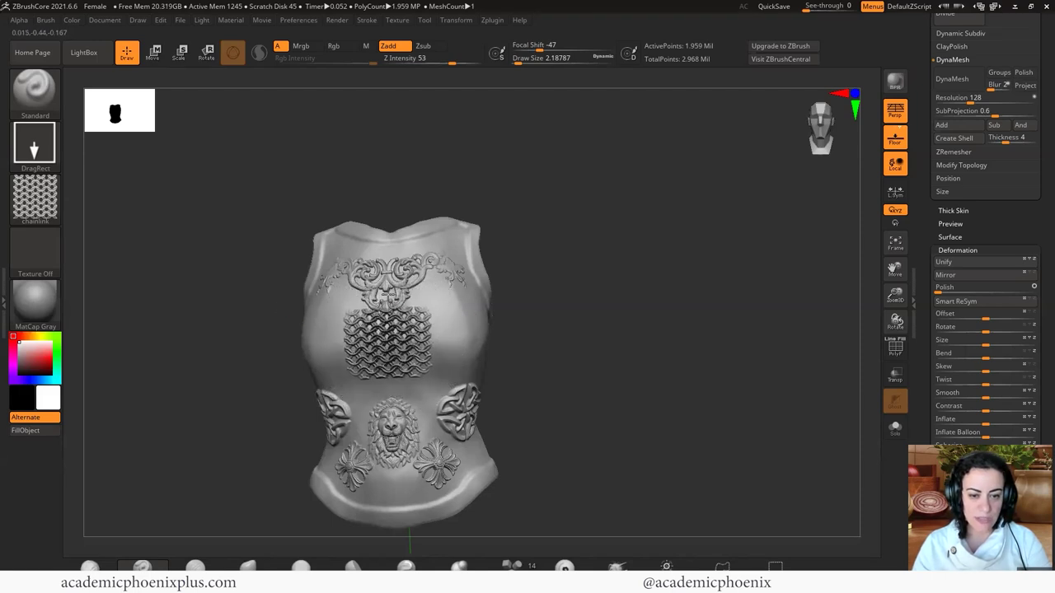
{"action": "key", "text": "ctrl+z"}
{"action": "left_click_drag", "start_coordinate": [556, 346], "coordinate": [526, 346]}
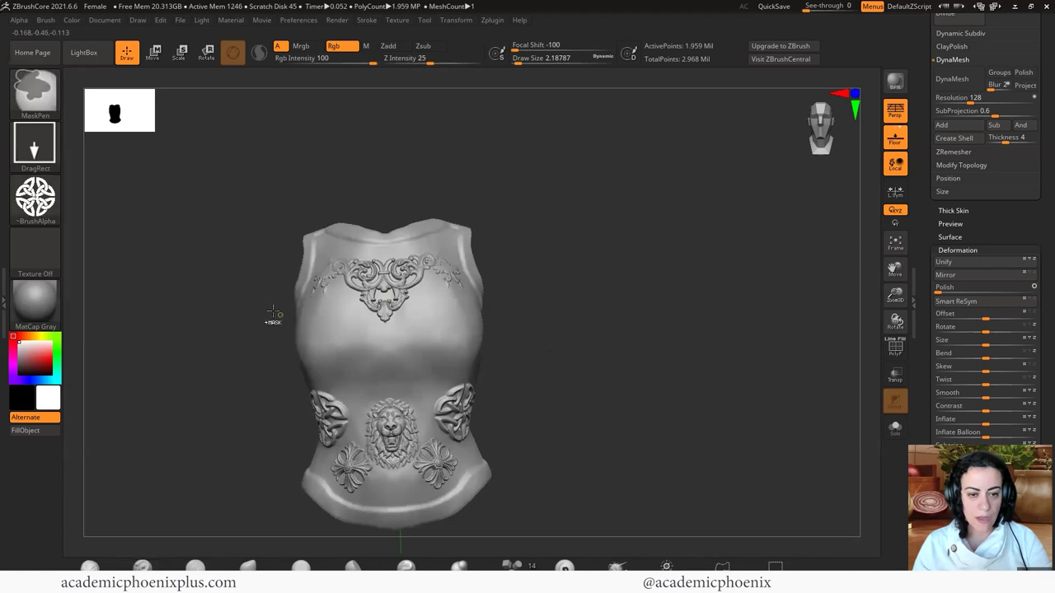
With the masking brush's alpha turned off, mask a horizontal band between the chest and waist ornaments and invert the mask.
{"action": "left_click_drag", "start_coordinate": [261, 306], "coordinate": [501, 399], "text": "ctrl"}
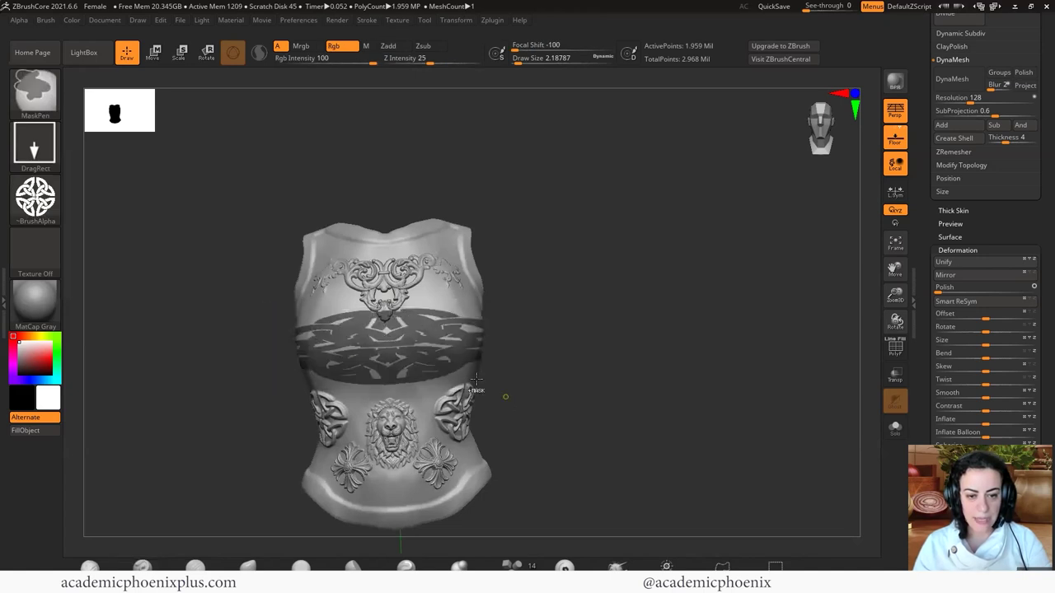
{"action": "key", "text": "ctrl+z"}
{"action": "left_click", "coordinate": [38, 199], "text": "ctrl"}
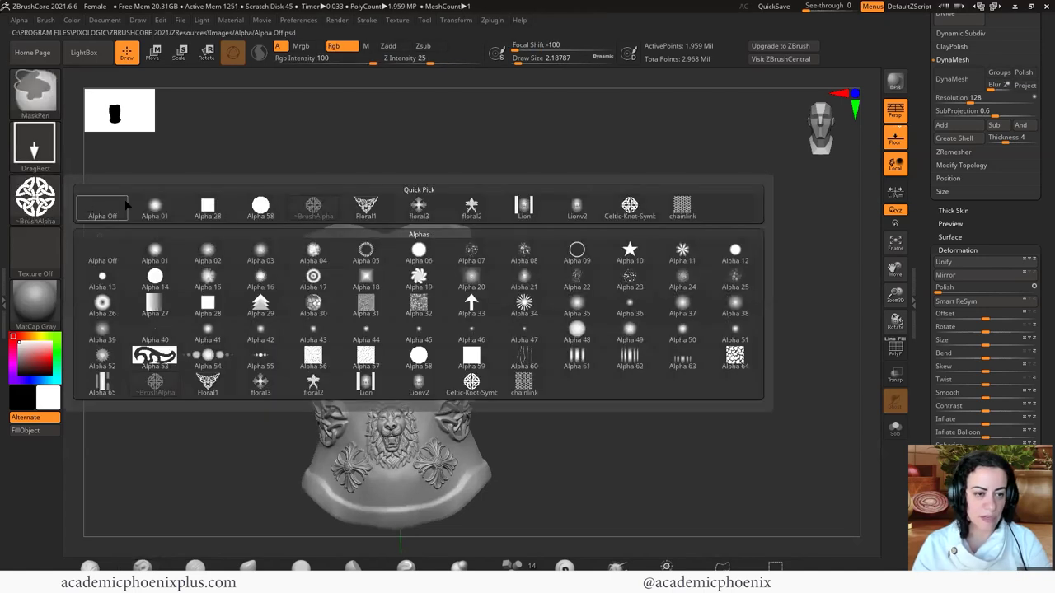
{"action": "left_click", "coordinate": [102, 204], "text": "ctrl"}
{"action": "left_click_drag", "start_coordinate": [254, 317], "coordinate": [532, 386], "text": "ctrl"}
{"action": "left_click_drag", "start_coordinate": [289, 325], "coordinate": [545, 384], "text": "ctrl"}
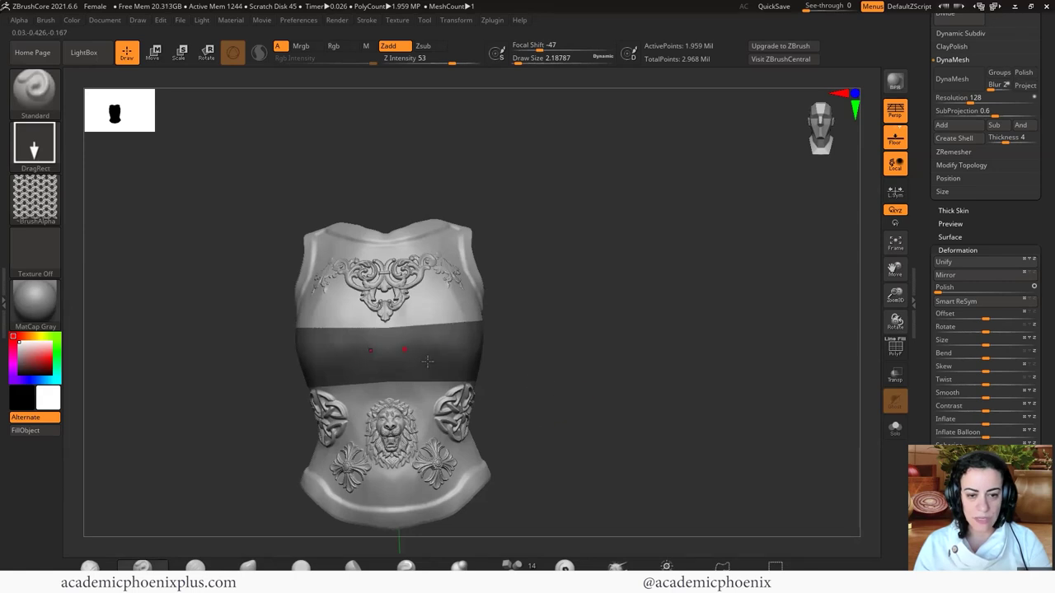
{"action": "left_click", "coordinate": [579, 360], "text": "ctrl"}
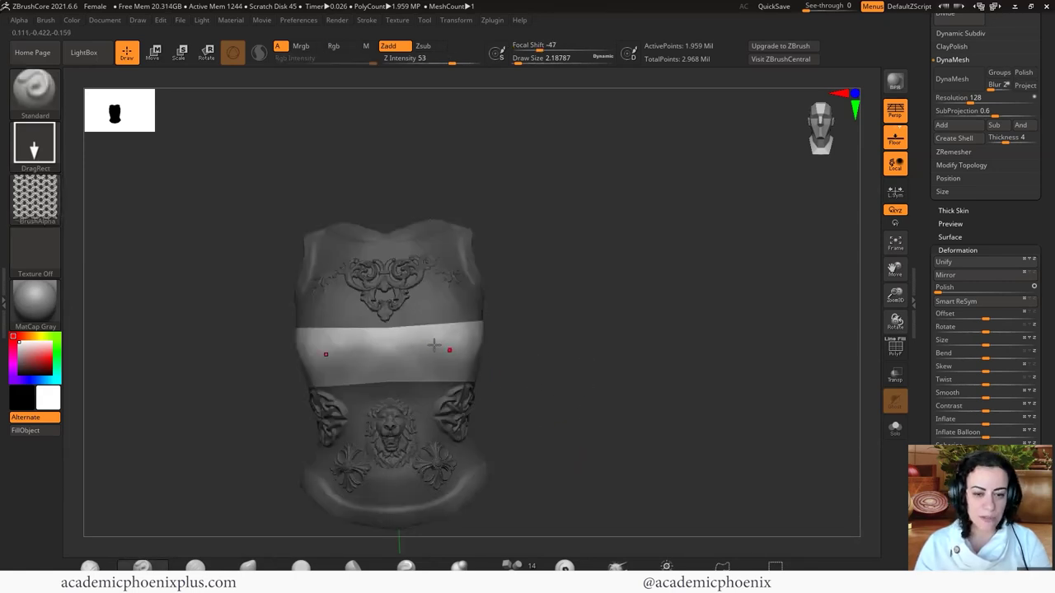
Try stamping the chainlink pattern at the sides and centre of the unmasked band, and undo the stamps.
{"action": "left_click_drag", "start_coordinate": [438, 349], "coordinate": [481, 350]}
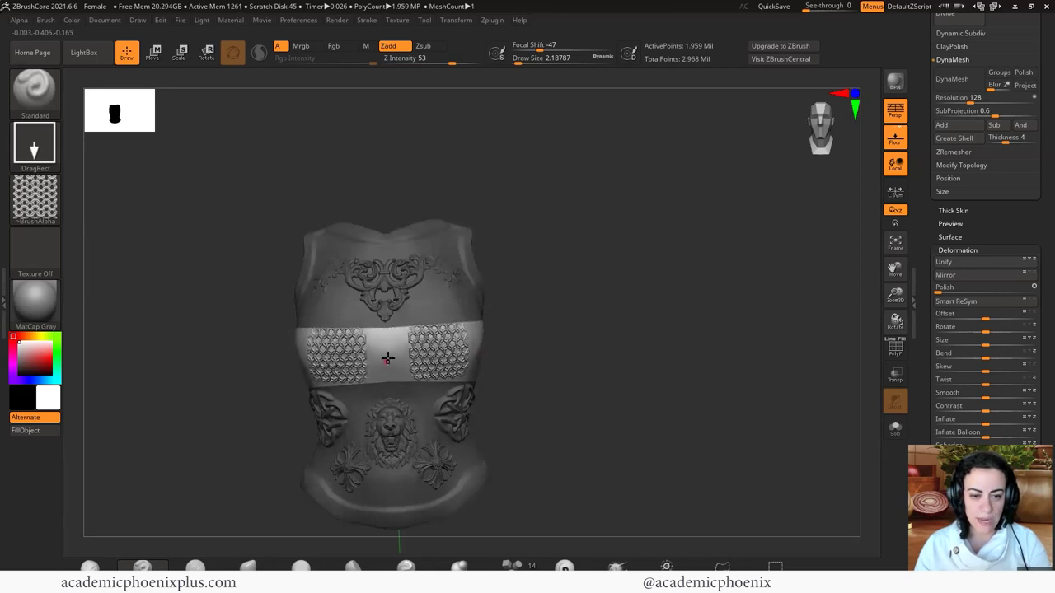
{"action": "mouse_move", "coordinate": [387, 359]}
{"action": "left_mouse_down"}
{"action": "mouse_move", "coordinate": [453, 343]}
{"action": "mouse_move", "coordinate": [468, 359]}
{"action": "mouse_move", "coordinate": [509, 349]}
{"action": "left_mouse_up"}
{"action": "key", "text": "ctrl+z"}
{"action": "key", "text": "ctrl+z"}
{"action": "left_click_drag", "start_coordinate": [388, 350], "coordinate": [500, 347]}
{"action": "key", "text": "ctrl+z"}
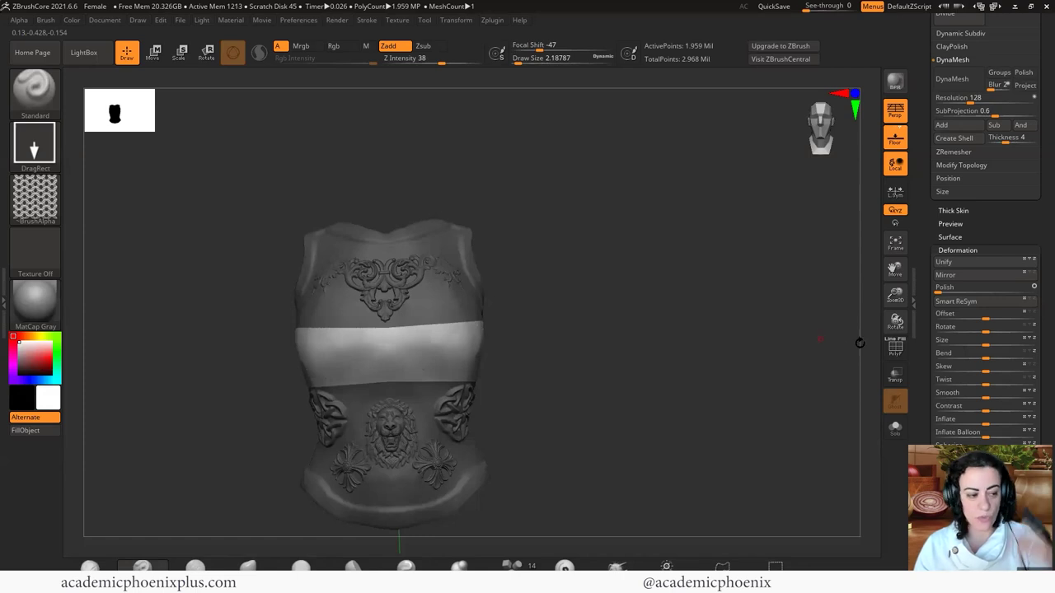
Activate surface noise on the armor and open its NoiseMaker settings.
{"action": "left_click", "coordinate": [956, 250]}
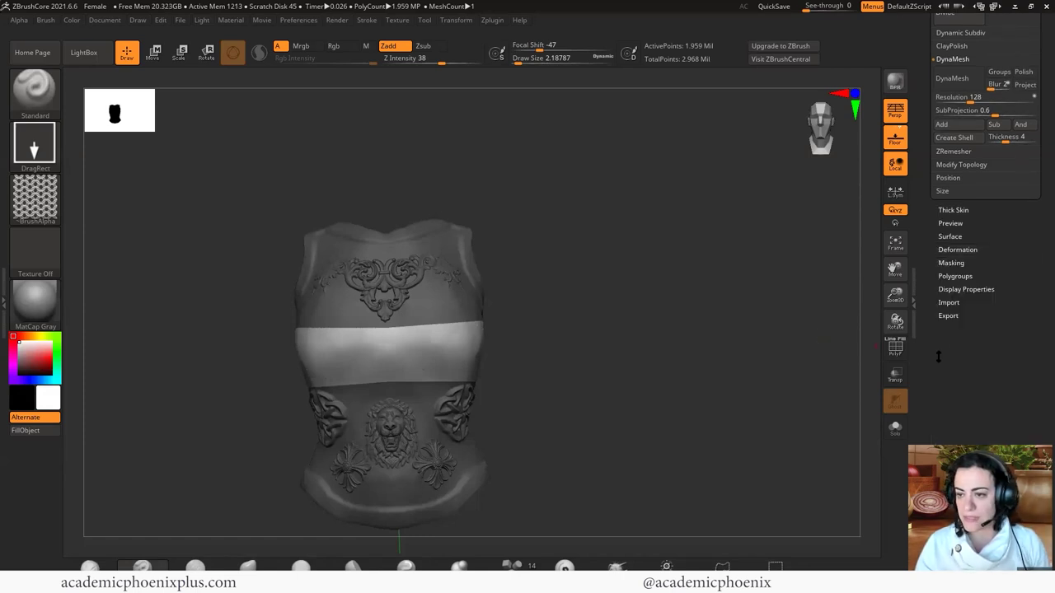
{"action": "left_click", "coordinate": [958, 237]}
{"action": "left_click", "coordinate": [947, 249]}
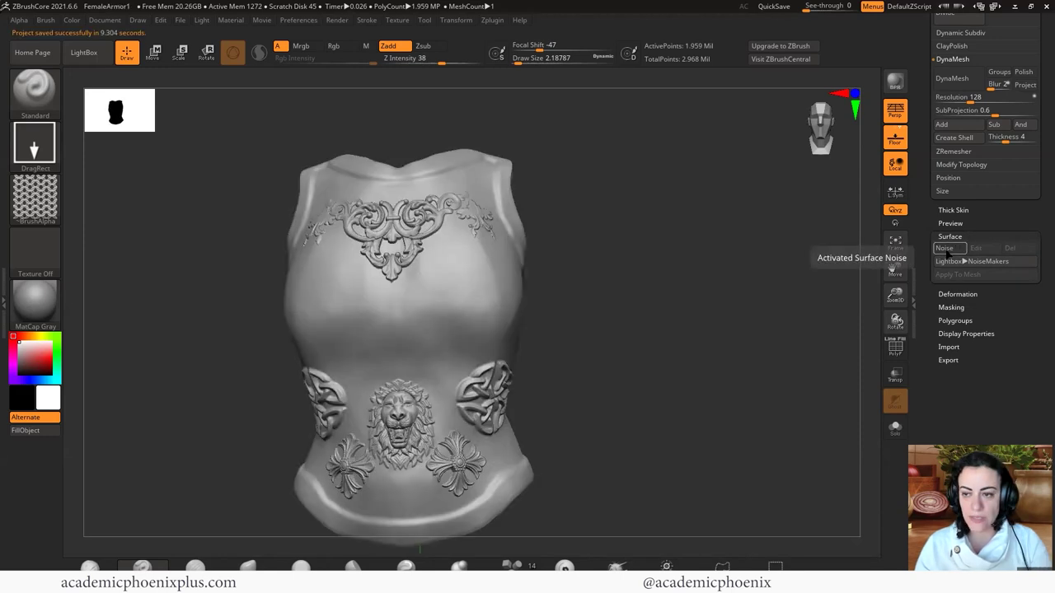
{"action": "left_click", "coordinate": [975, 248]}
{"action": "left_click_drag", "start_coordinate": [830, 254], "coordinate": [831, 312], "text": "alt"}
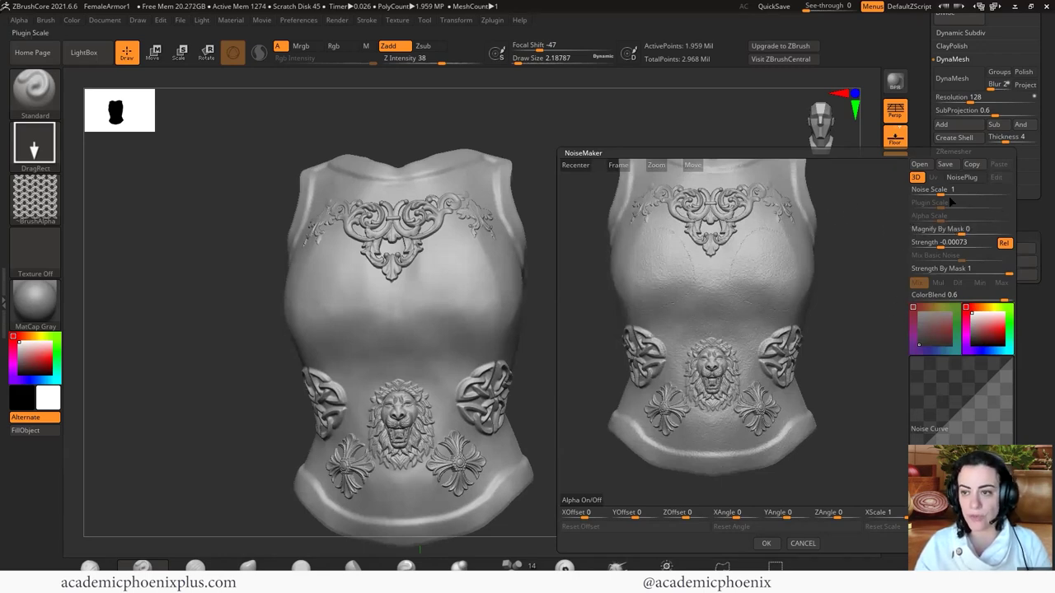
Try a noise scale of 0.81795 and then 1.2205.
{"action": "left_click_drag", "start_coordinate": [950, 199], "coordinate": [935, 195]}
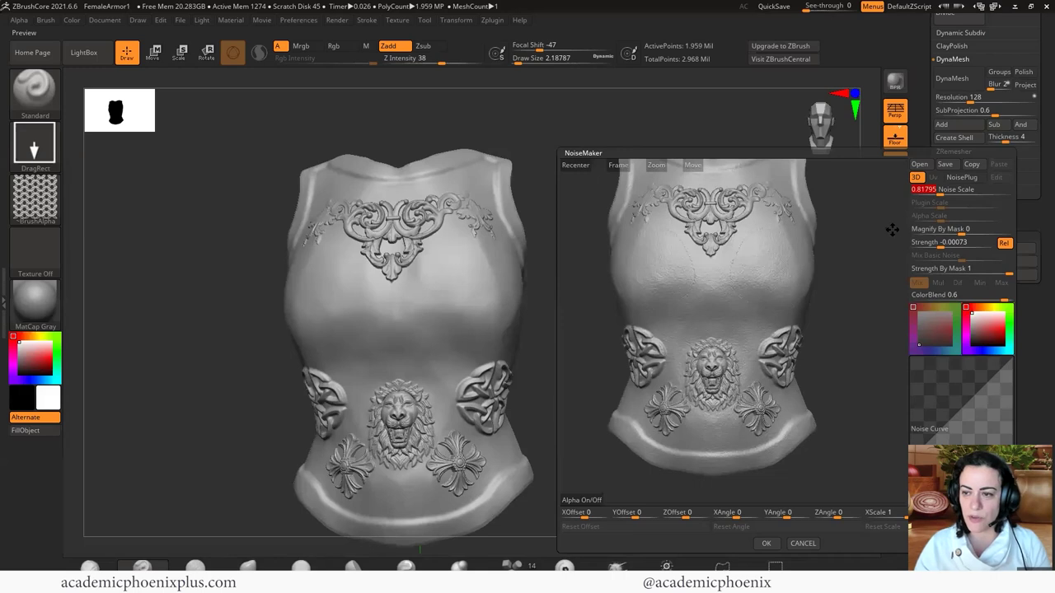
{"action": "left_click_drag", "start_coordinate": [936, 191], "coordinate": [942, 190]}
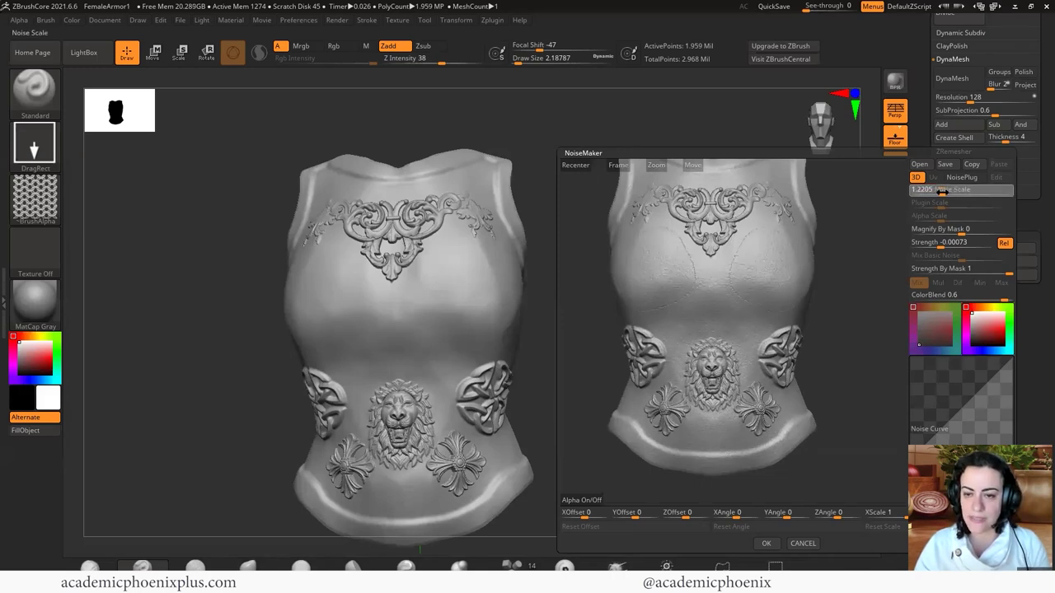
{"action": "left_click", "coordinate": [942, 191]}
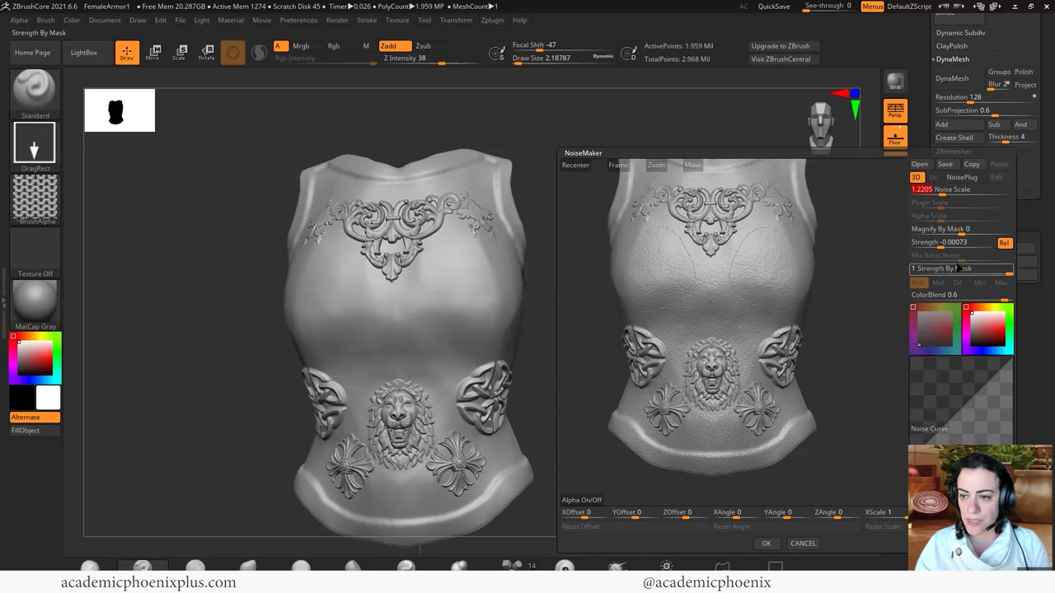
Set the noise strength to -0.0004 and the noise scale to 3.18585.
{"action": "left_click", "coordinate": [994, 240]}
{"action": "left_click", "coordinate": [974, 267]}
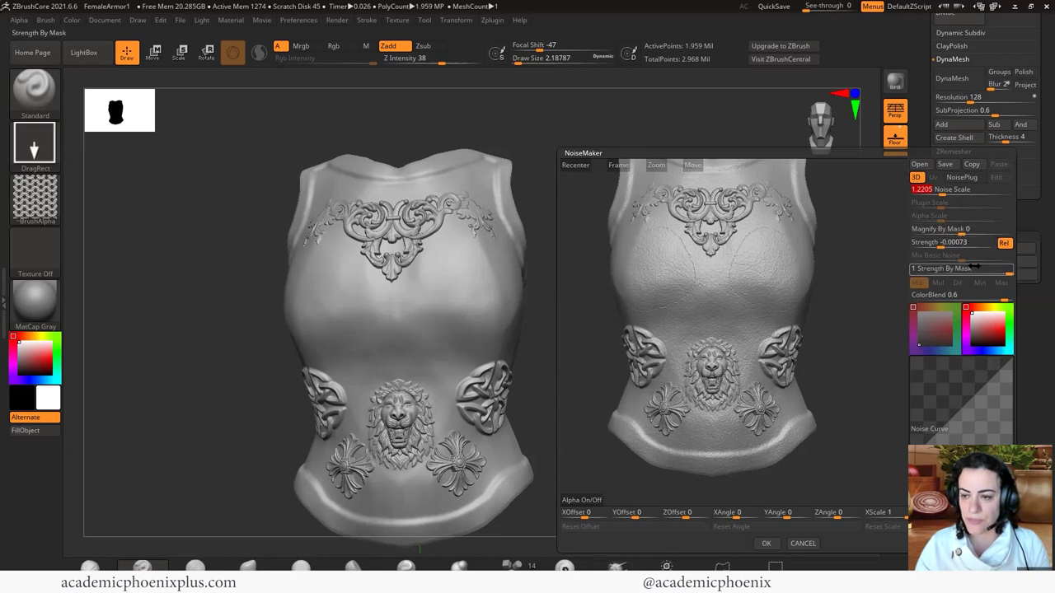
{"action": "left_click", "coordinate": [942, 243]}
{"action": "type", "text": "-0"}
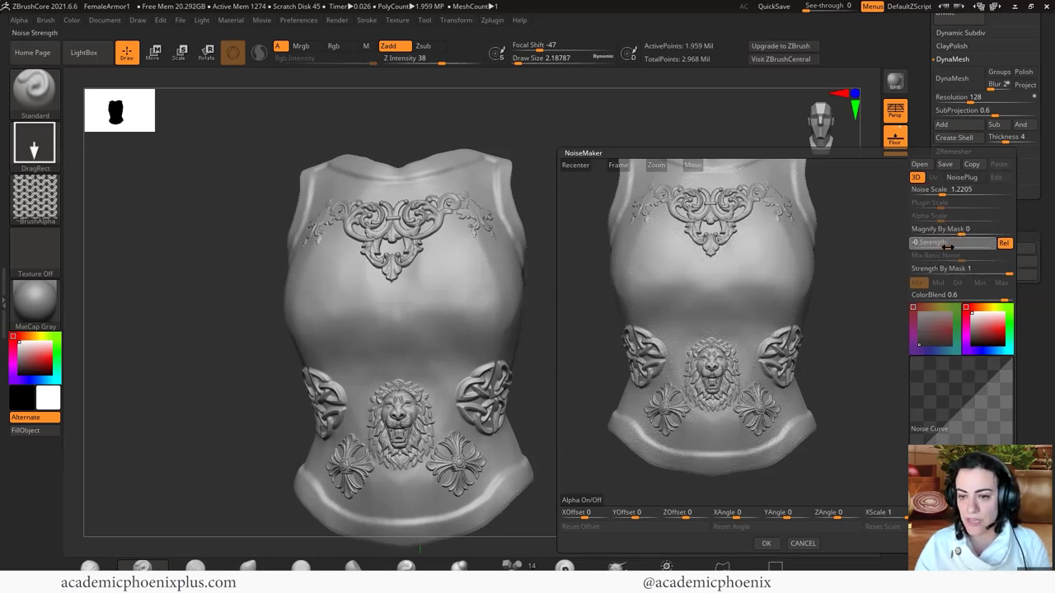
{"action": "type", "text": ".00352"}
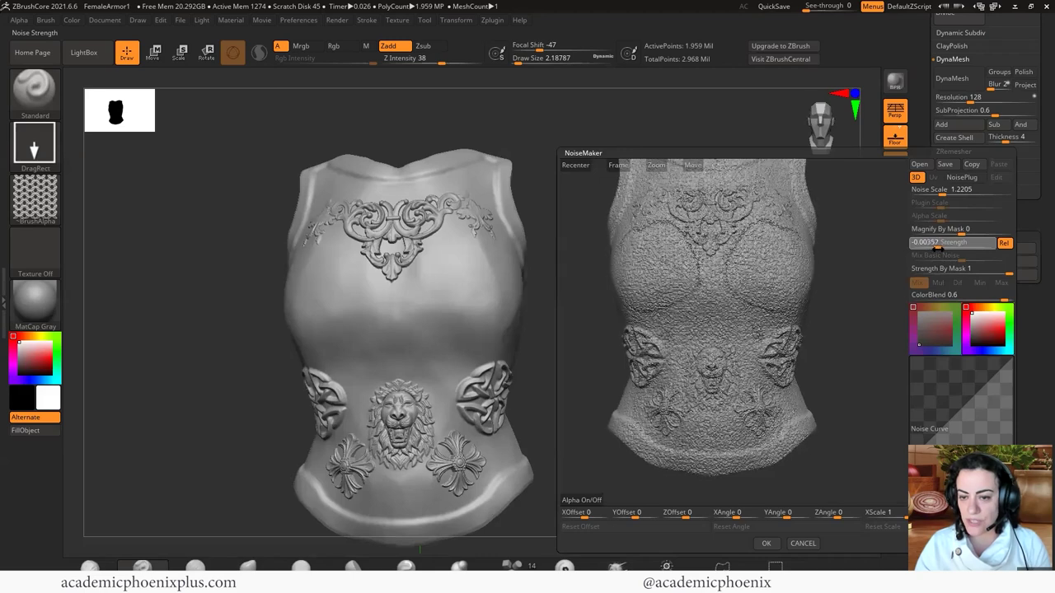
{"action": "left_click_drag", "start_coordinate": [938, 249], "coordinate": [941, 249]}
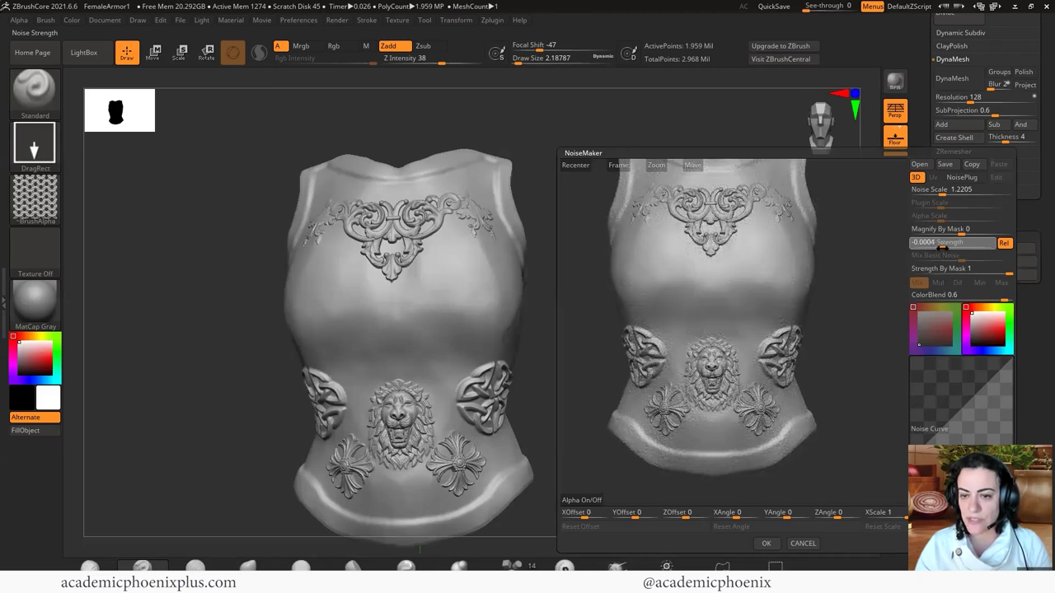
{"action": "mouse_move", "coordinate": [962, 233]}
{"action": "left_mouse_down"}
{"action": "mouse_move", "coordinate": [972, 233]}
{"action": "mouse_move", "coordinate": [961, 233]}
{"action": "left_mouse_up"}
{"action": "left_click_drag", "start_coordinate": [945, 191], "coordinate": [949, 193]}
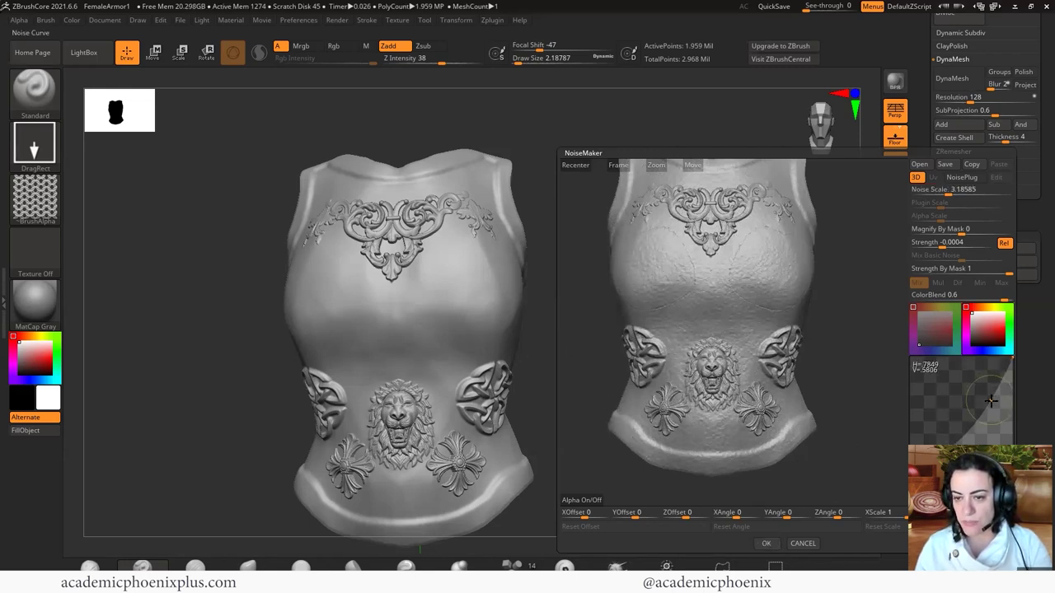
Bend the middle of the noise curve downward to reshape the surface bumps.
{"action": "left_click_drag", "start_coordinate": [991, 402], "coordinate": [979, 421]}
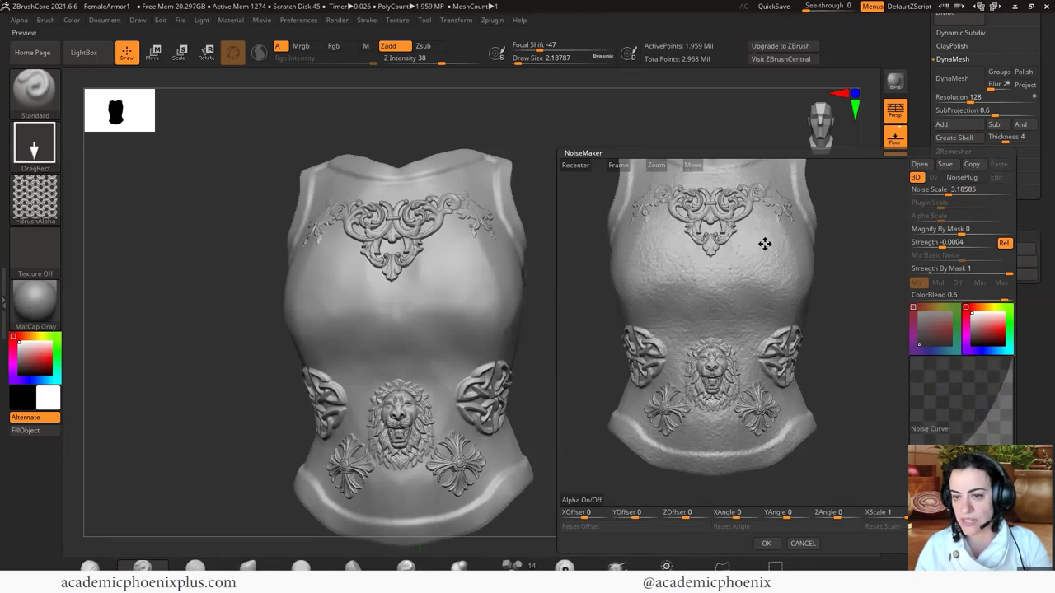
{"action": "left_click", "coordinate": [981, 423]}
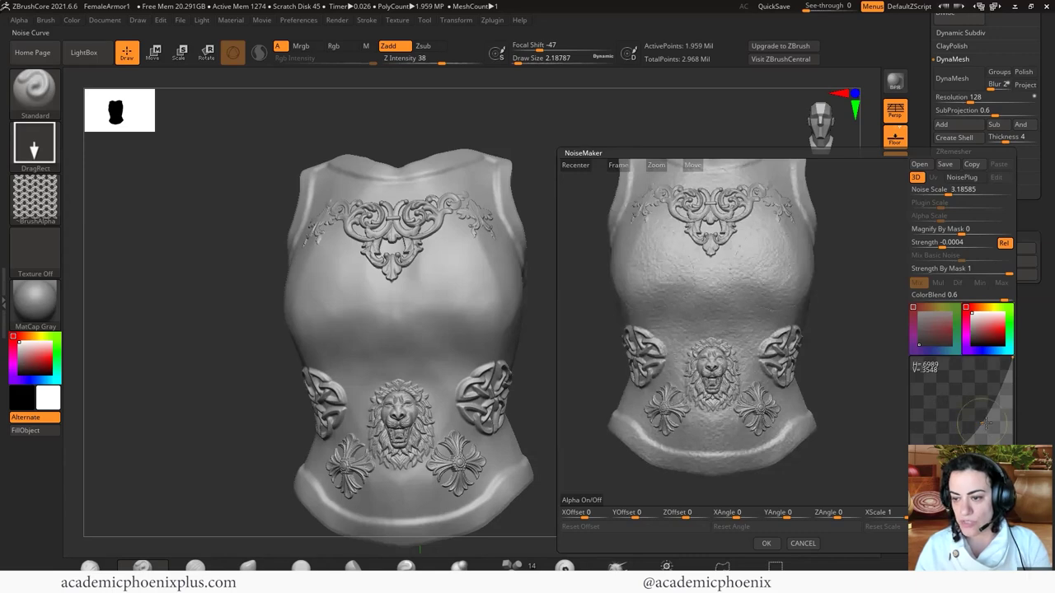
{"action": "left_click_drag", "start_coordinate": [985, 424], "coordinate": [984, 425]}
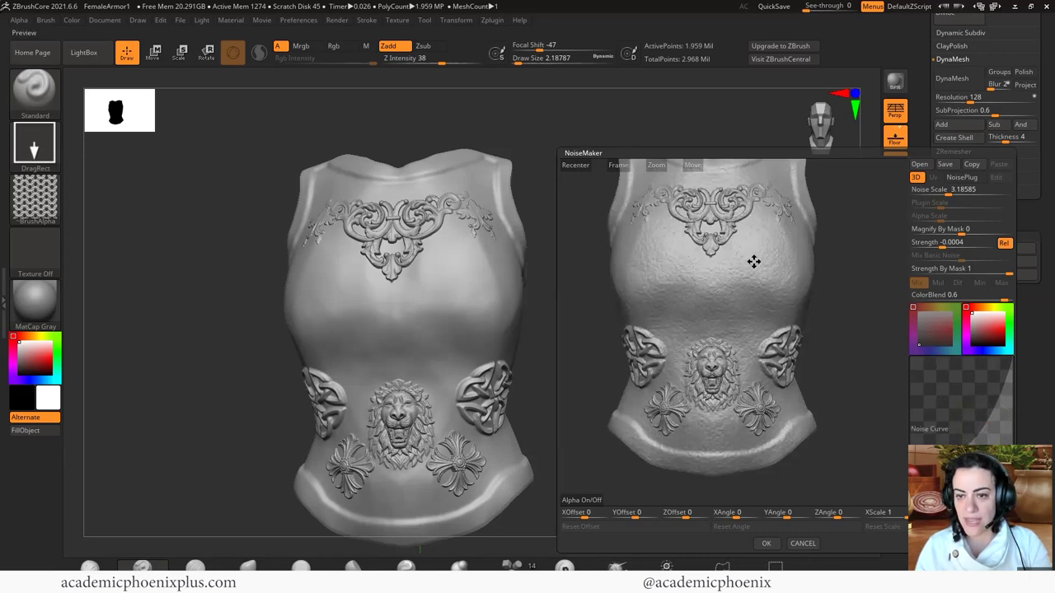
Accept the NoiseMaker settings and apply the surface noise to the armor mesh.
{"action": "left_click_drag", "start_coordinate": [862, 334], "coordinate": [729, 453]}
{"action": "left_click", "coordinate": [766, 544]}
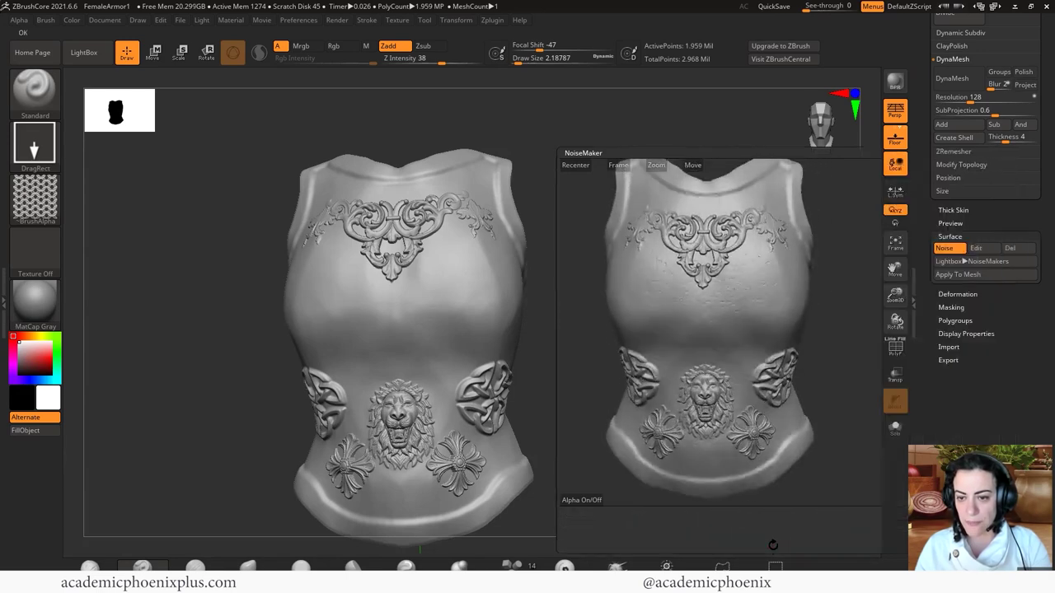
{"action": "mouse_move", "coordinate": [622, 419]}
{"action": "left_mouse_down"}
{"action": "mouse_move", "coordinate": [650, 412]}
{"action": "mouse_move", "coordinate": [626, 404]}
{"action": "mouse_move", "coordinate": [596, 418]}
{"action": "mouse_move", "coordinate": [621, 425]}
{"action": "left_mouse_up"}
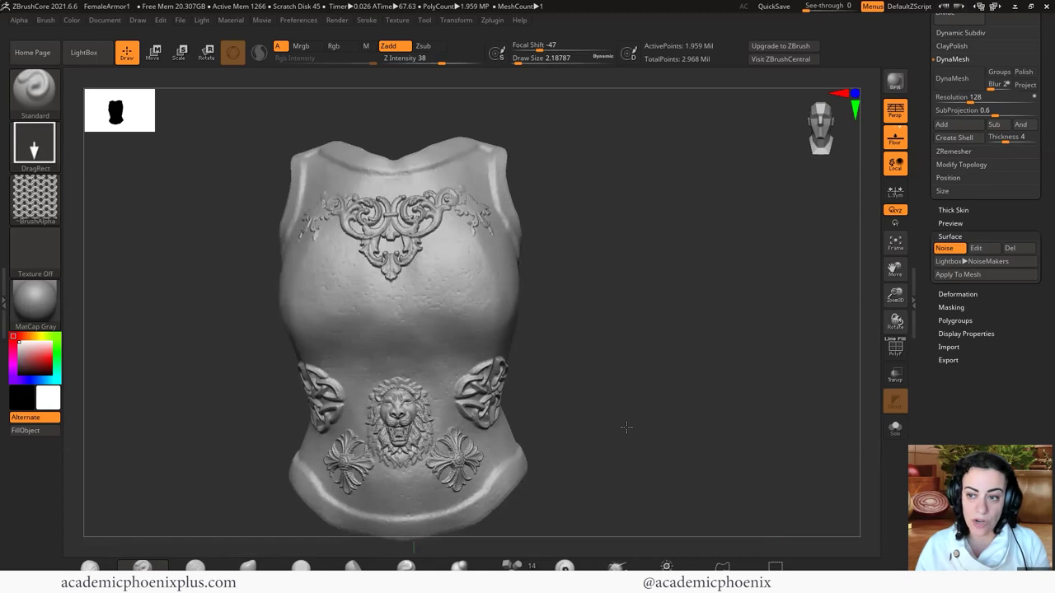
{"action": "left_click", "coordinate": [960, 276]}
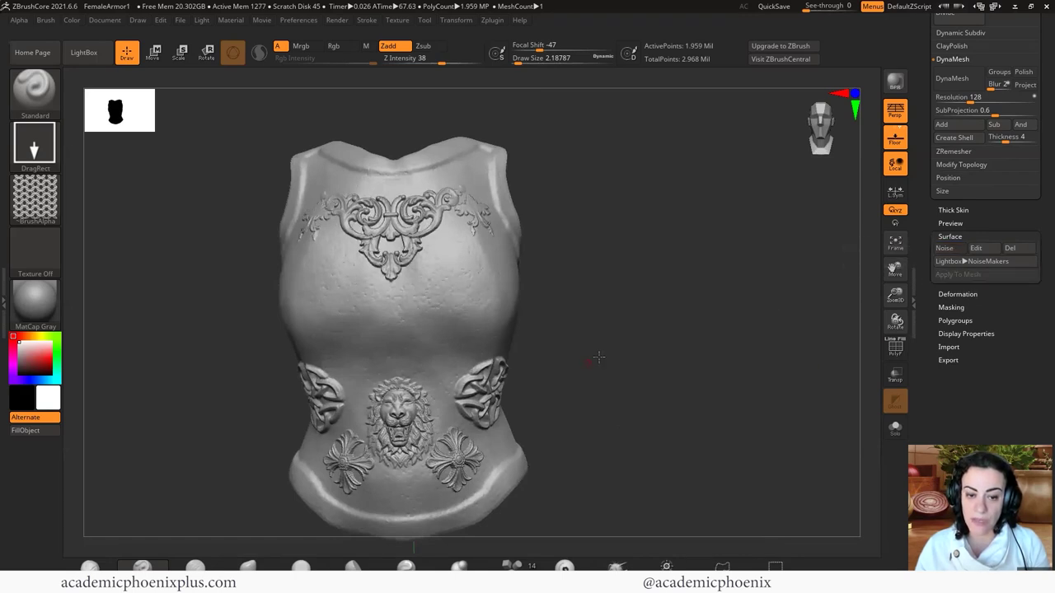
Mask a horizontal band across the torso above the lion ornament and trim the band's upper edge to just below the chest ornament.
{"action": "left_click_drag", "start_coordinate": [599, 358], "coordinate": [662, 356]}
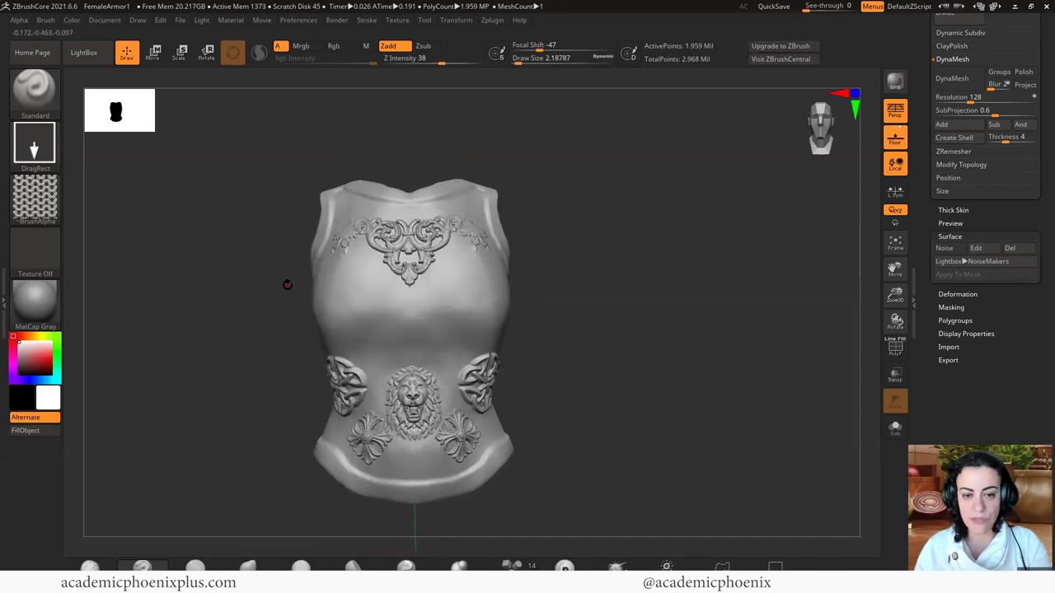
{"action": "mouse_move", "coordinate": [288, 281]}
{"action": "left_mouse_down", "text": "ctrl"}
{"action": "mouse_move", "coordinate": [549, 341]}
{"action": "mouse_move", "coordinate": [567, 355]}
{"action": "left_mouse_up", "text": "ctrl"}
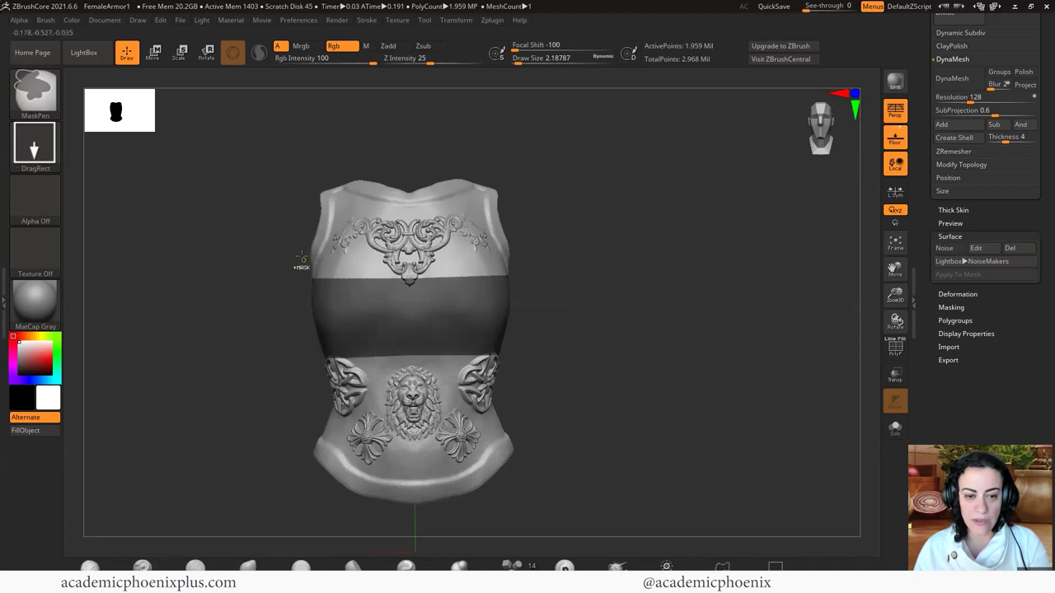
{"action": "left_click_drag", "start_coordinate": [283, 239], "coordinate": [566, 293], "text": "ctrl+alt"}
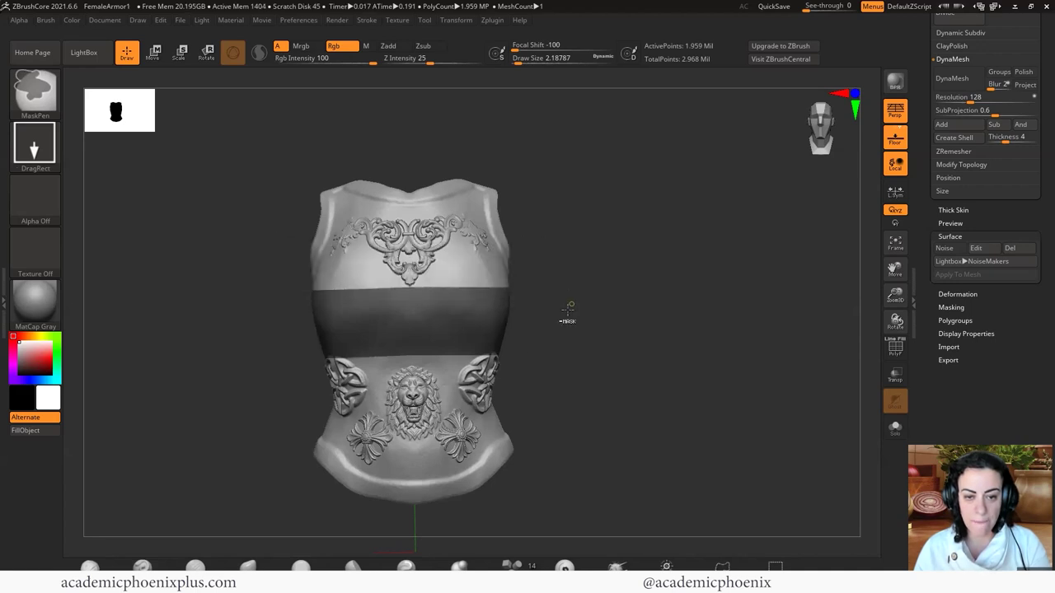
Trim the torso mask band's lower edge to just above the side ornaments, invert the mask and clear it from the armor.
{"action": "mouse_move", "coordinate": [282, 348]}
{"action": "left_mouse_down", "text": "ctrl"}
{"action": "mouse_move", "coordinate": [537, 379]}
{"action": "mouse_move", "coordinate": [569, 402]}
{"action": "mouse_move", "coordinate": [629, 386]}
{"action": "mouse_move", "coordinate": [595, 396]}
{"action": "left_mouse_up", "text": "ctrl"}
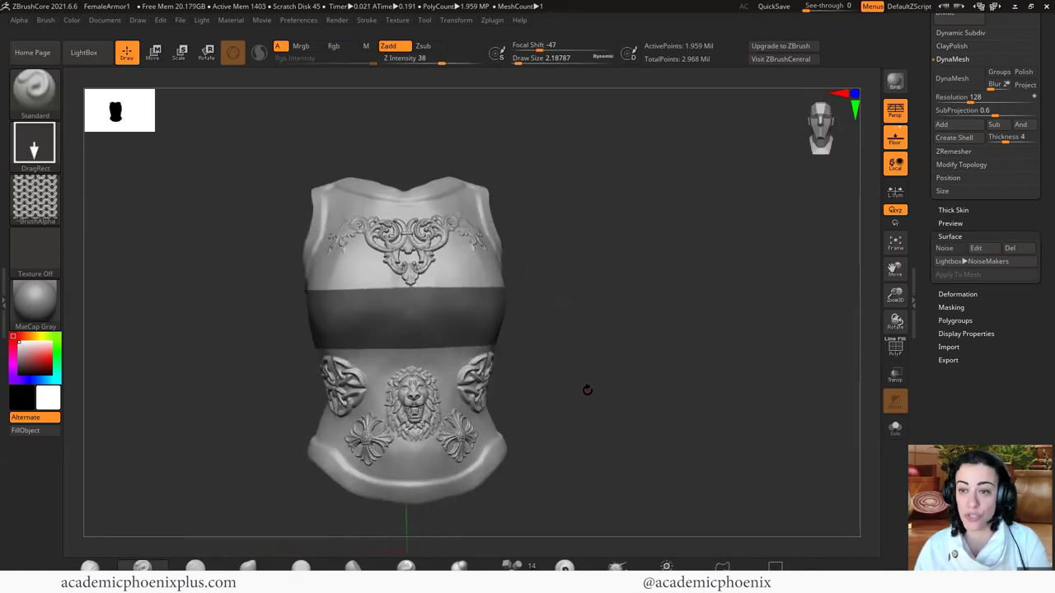
{"action": "left_click", "coordinate": [680, 372], "text": "ctrl"}
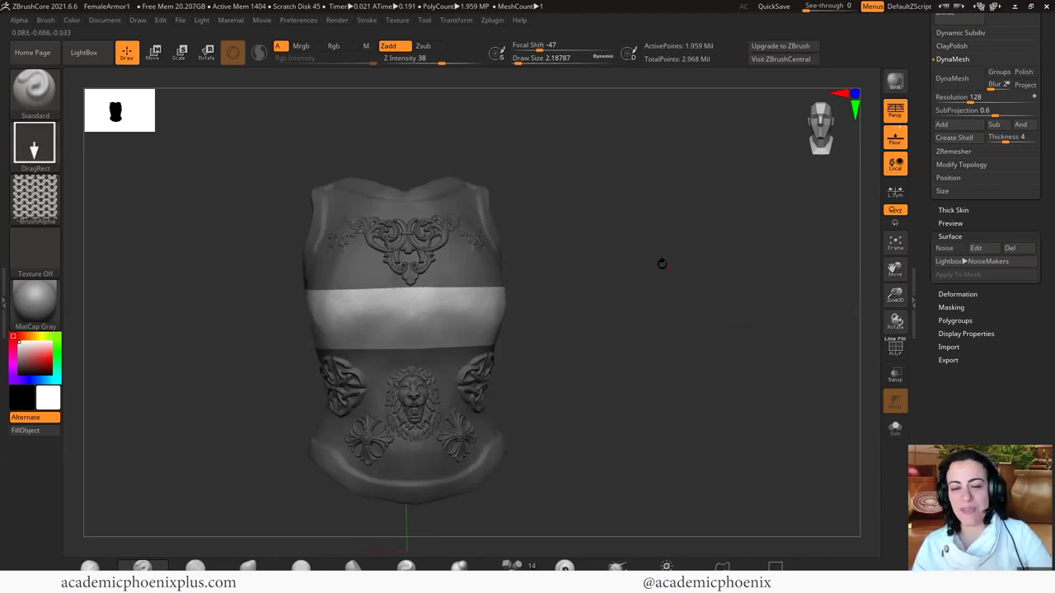
{"action": "left_click_drag", "start_coordinate": [635, 244], "coordinate": [678, 346], "text": "ctrl"}
Make the female_zbrush body the active subtool and show it together with the Extract3 armor.
{"action": "scroll", "coordinate": [917, 196], "scroll_direction": "up", "scroll_amount": 1}
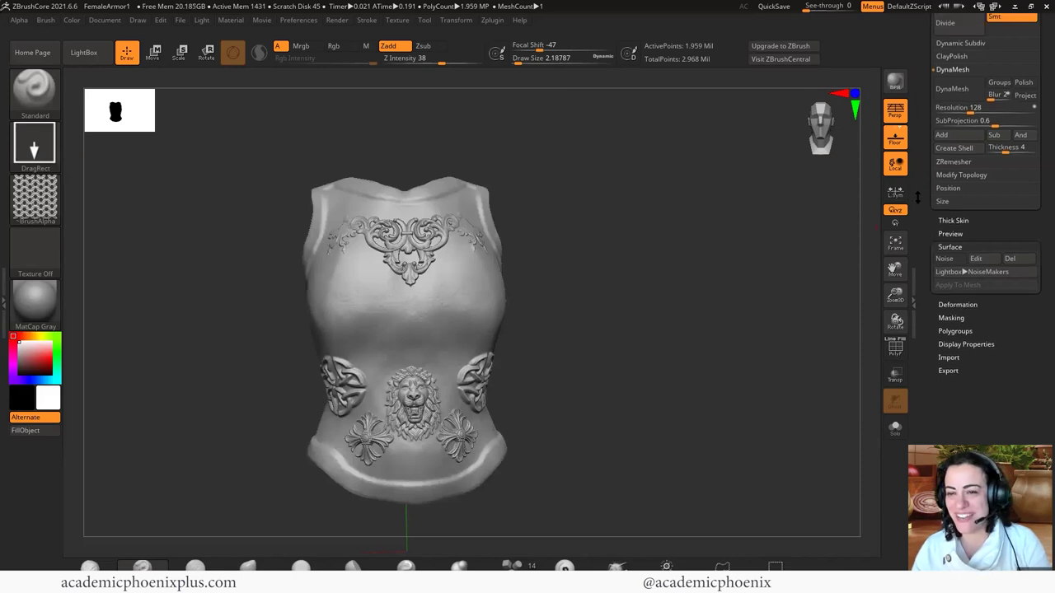
{"action": "scroll", "coordinate": [917, 196], "scroll_direction": "up", "scroll_amount": 10}
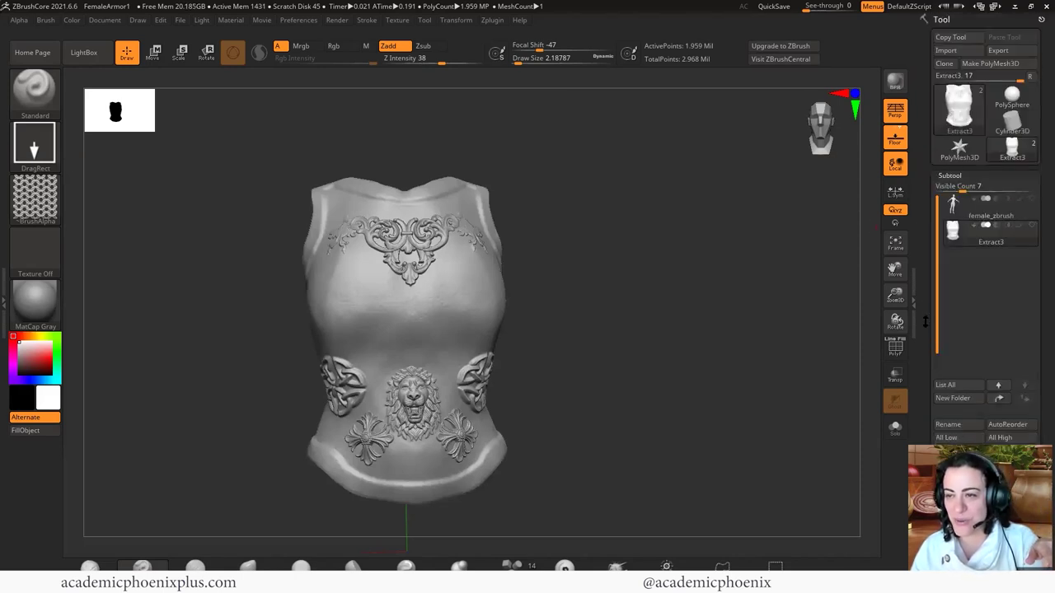
{"action": "left_click", "coordinate": [972, 212]}
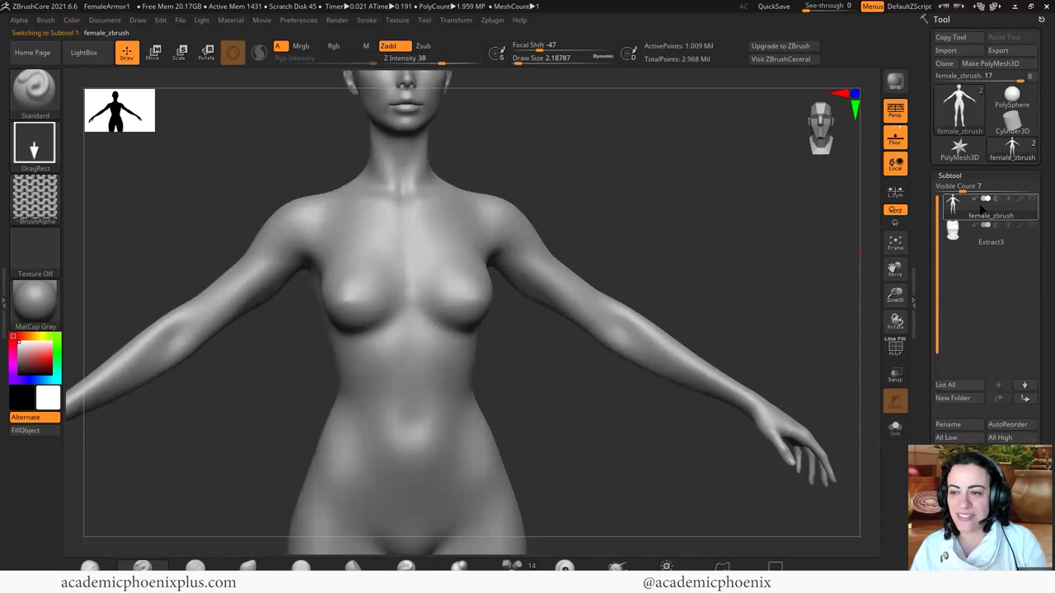
{"action": "left_click", "coordinate": [1033, 225]}
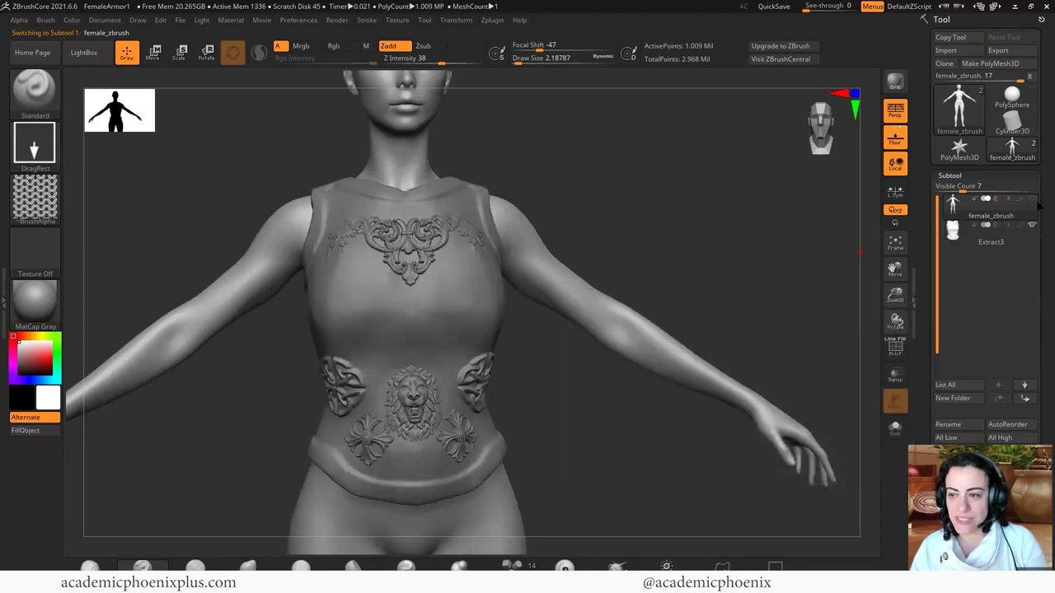
{"action": "left_click", "coordinate": [1033, 201]}
{"action": "left_click_drag", "start_coordinate": [571, 184], "coordinate": [441, 190]}
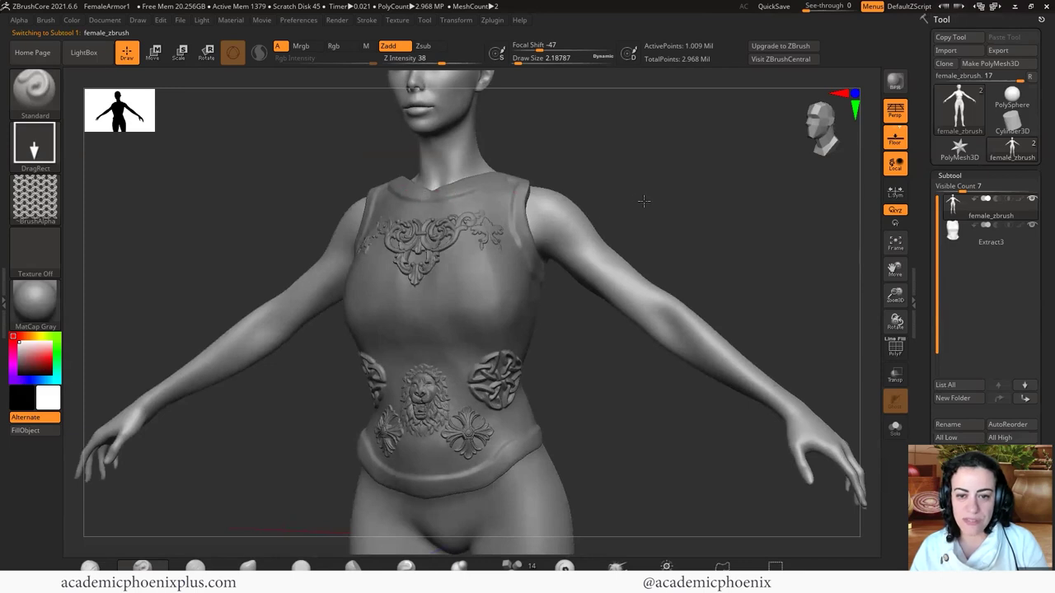
{"action": "left_click_drag", "start_coordinate": [644, 201], "coordinate": [534, 269]}
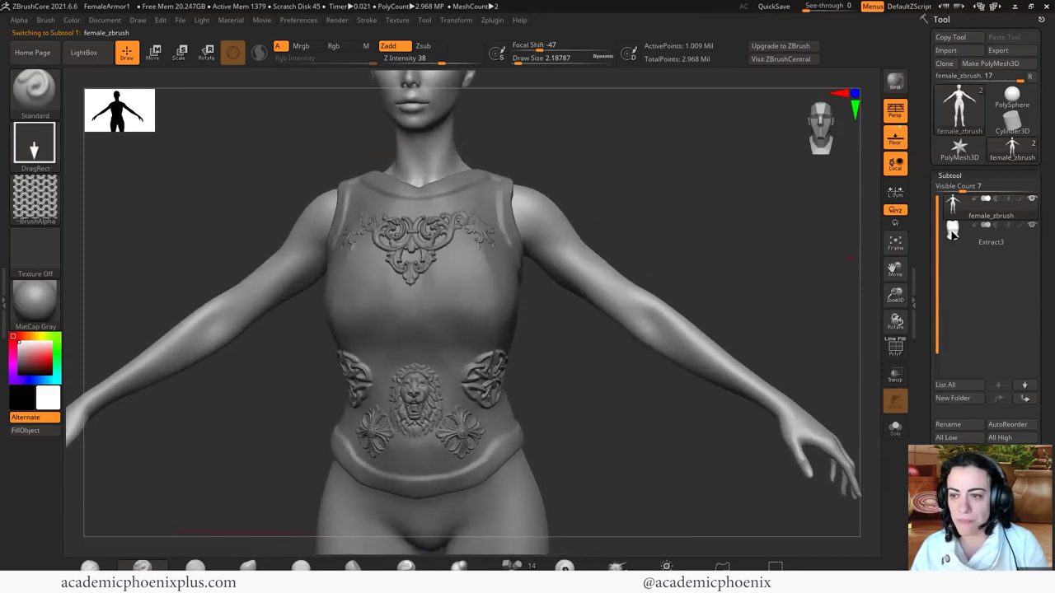
Hide the Extract3 armor and mask both upper arms of the body from the shoulders to just above the elbows.
{"action": "left_click", "coordinate": [1031, 225]}
{"action": "key", "text": "ctrl"}
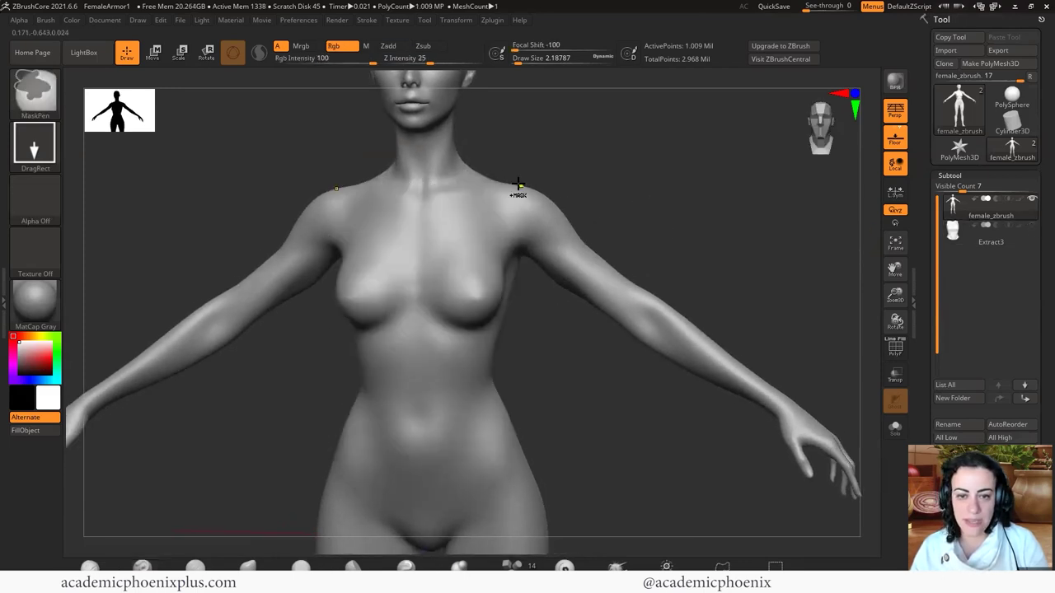
{"action": "left_click_drag", "start_coordinate": [504, 244], "coordinate": [617, 333], "text": "ctrl"}
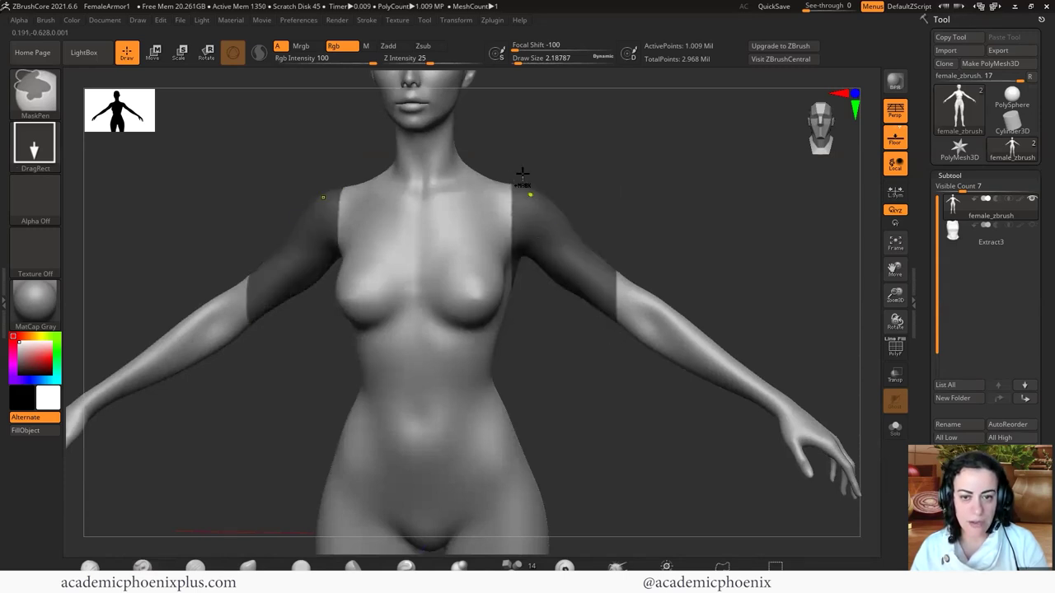
{"action": "left_click_drag", "start_coordinate": [510, 174], "coordinate": [564, 250], "text": "ctrl"}
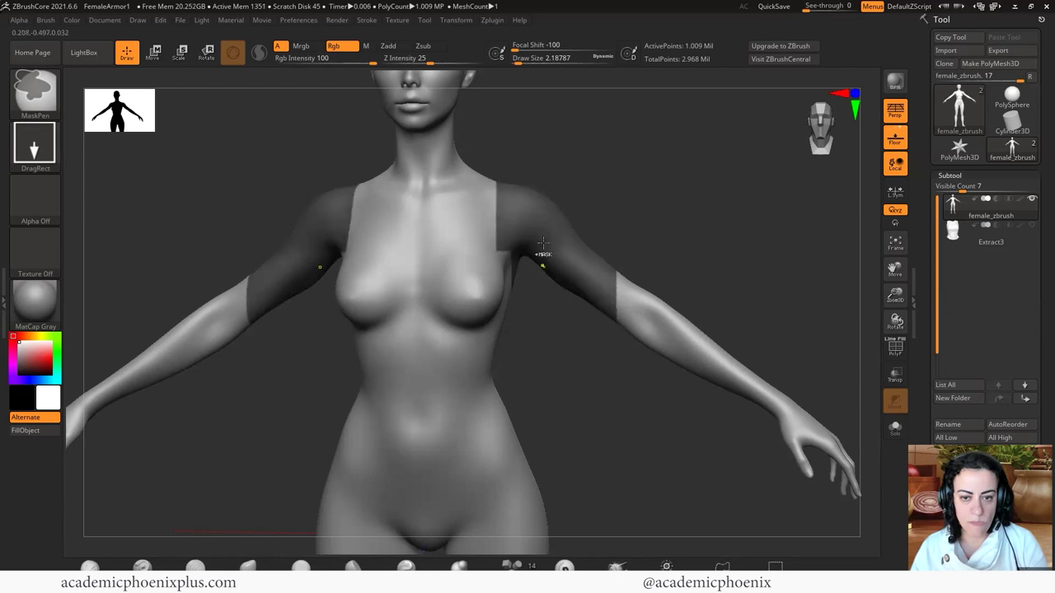
Switch the mask brush to a Dots stroke with draw size 18.45511 and paint rounded mask edges along the front of both shoulders.
{"action": "left_click", "coordinate": [47, 144]}
{"action": "left_click", "coordinate": [102, 154]}
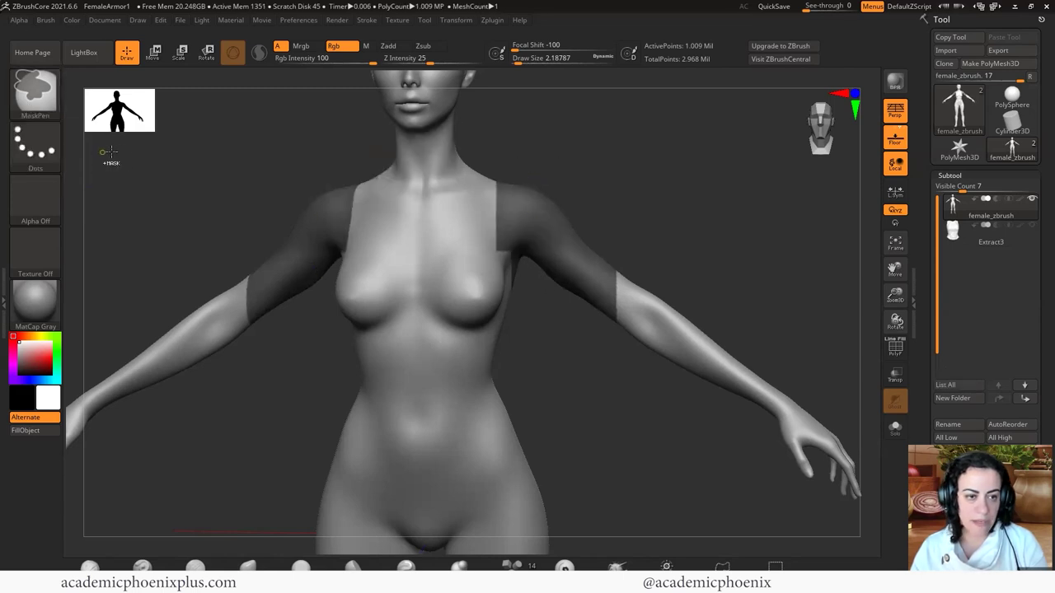
{"action": "key", "text": "ctrl"}
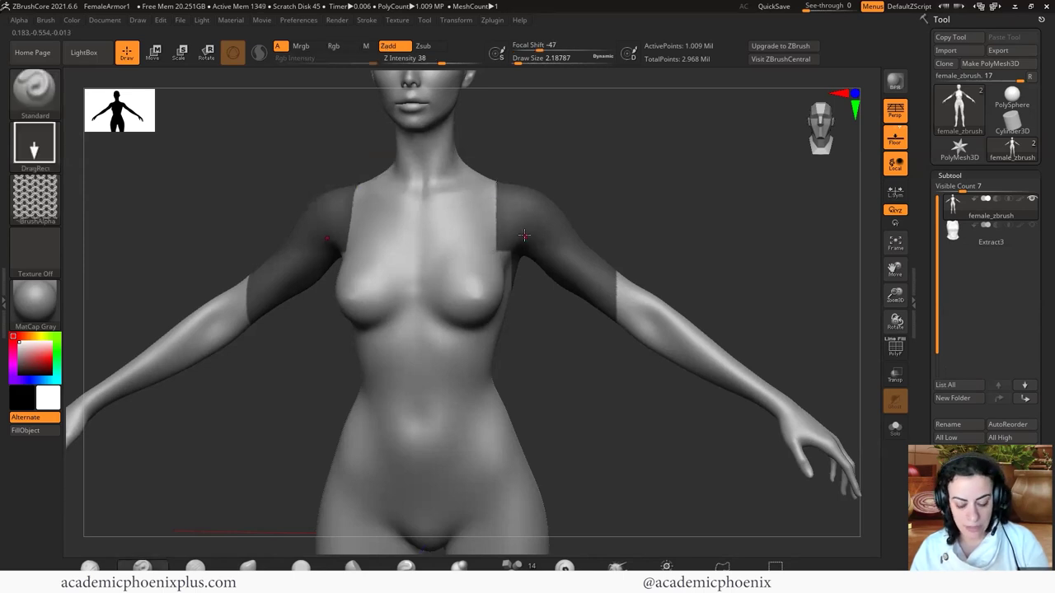
{"action": "key", "text": "ctrl"}
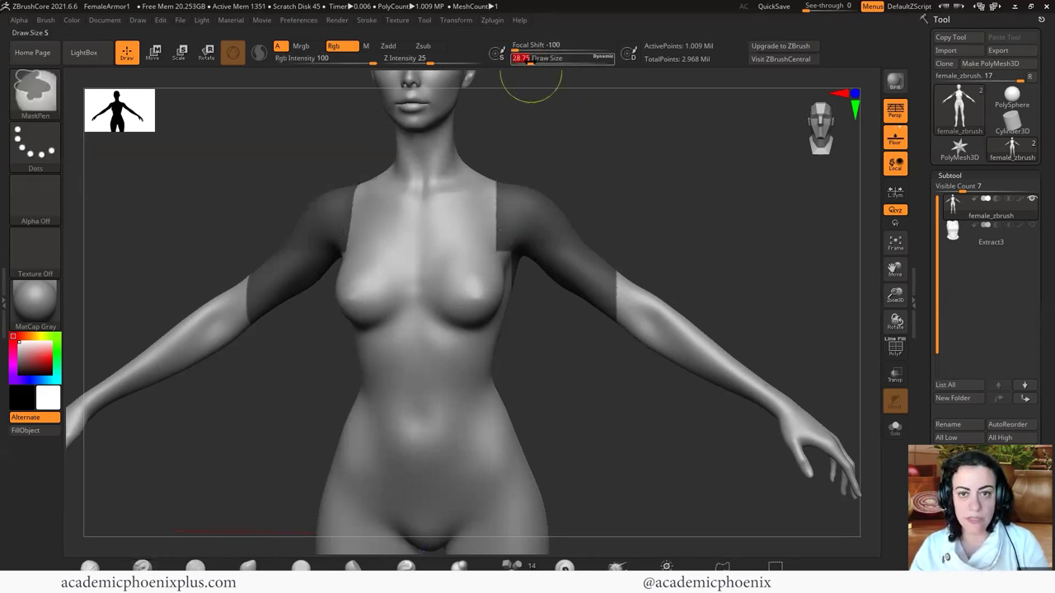
{"action": "left_click_drag", "start_coordinate": [494, 186], "coordinate": [512, 263], "text": "ctrl"}
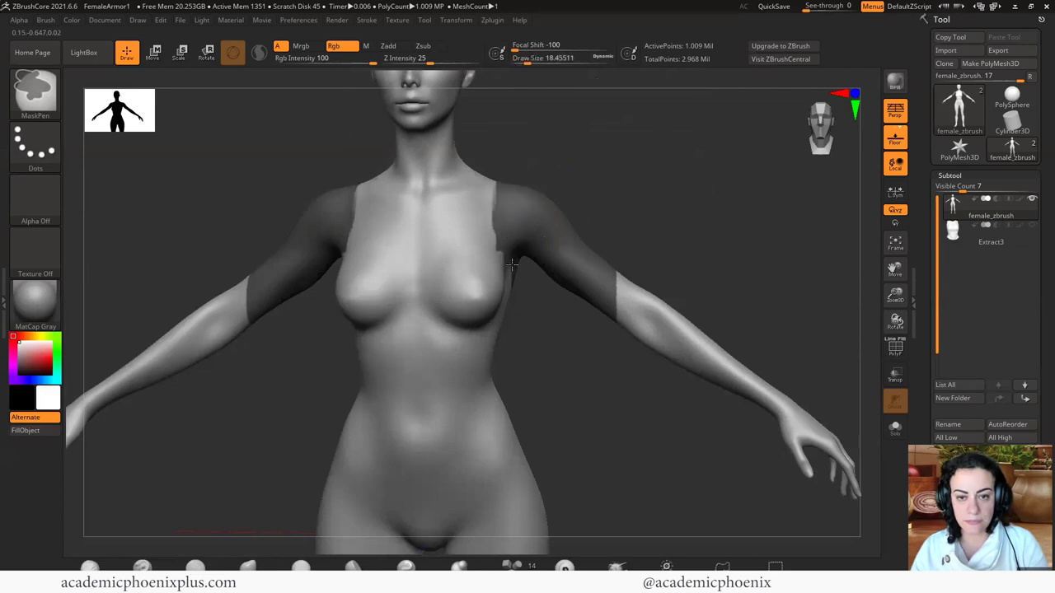
{"action": "left_click_drag", "start_coordinate": [505, 184], "coordinate": [505, 253], "text": "ctrl"}
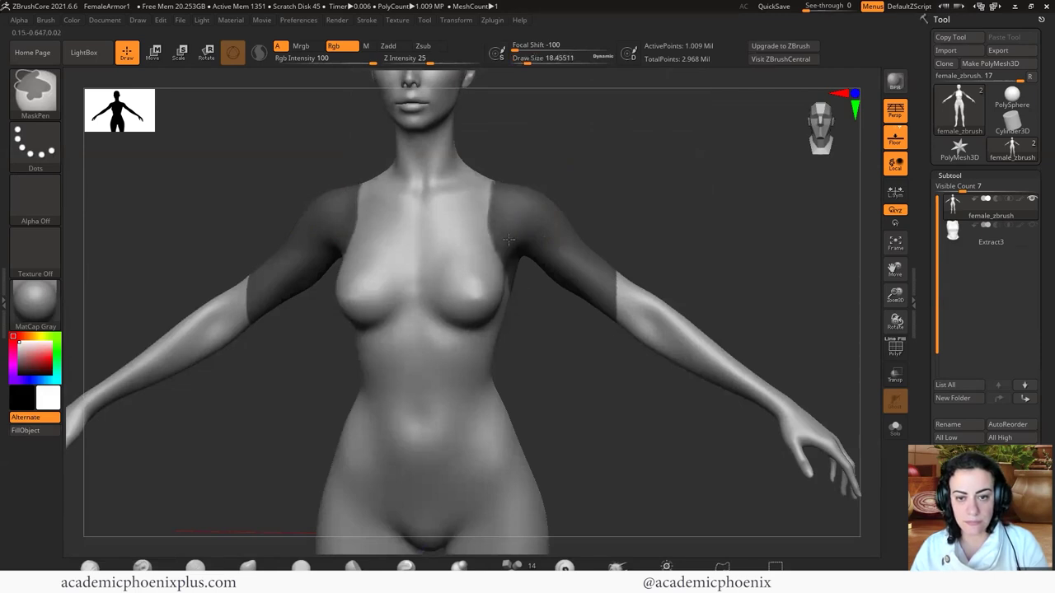
Extend the sleeve mask around the armpits and over the back of both shoulders.
{"action": "mouse_move", "coordinate": [612, 153]}
{"action": "left_mouse_down"}
{"action": "mouse_move", "coordinate": [426, 245]}
{"action": "mouse_move", "coordinate": [513, 249]}
{"action": "left_mouse_up"}
{"action": "key", "text": "ctrl"}
{"action": "left_click_drag", "start_coordinate": [548, 207], "coordinate": [558, 271], "text": "ctrl"}
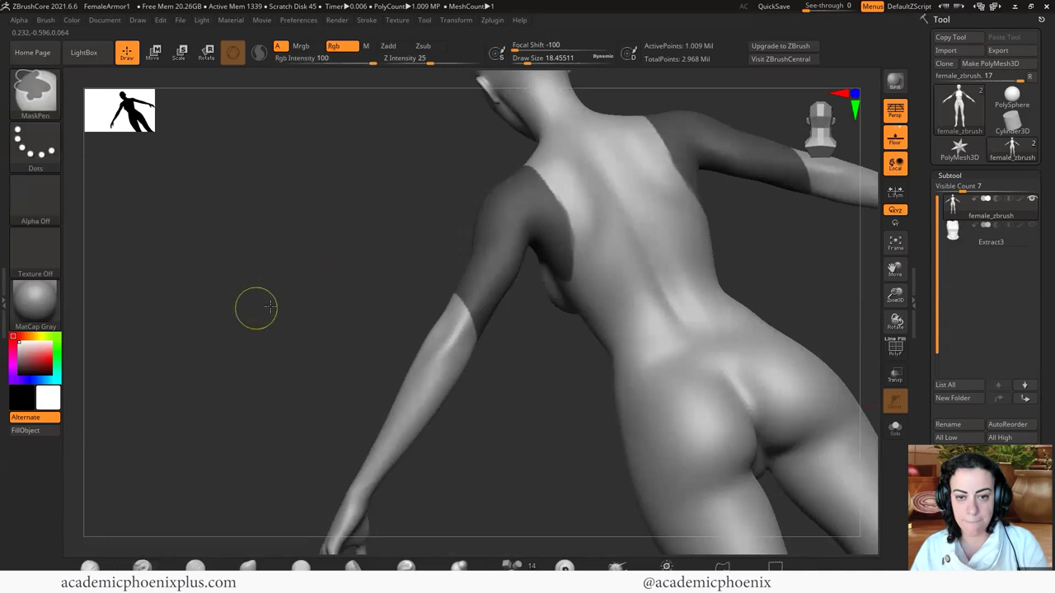
{"action": "mouse_move", "coordinate": [230, 323]}
{"action": "left_mouse_down"}
{"action": "mouse_move", "coordinate": [302, 297]}
{"action": "mouse_move", "coordinate": [332, 275]}
{"action": "mouse_move", "coordinate": [336, 257]}
{"action": "left_mouse_up"}
{"action": "key", "text": "ctrl"}
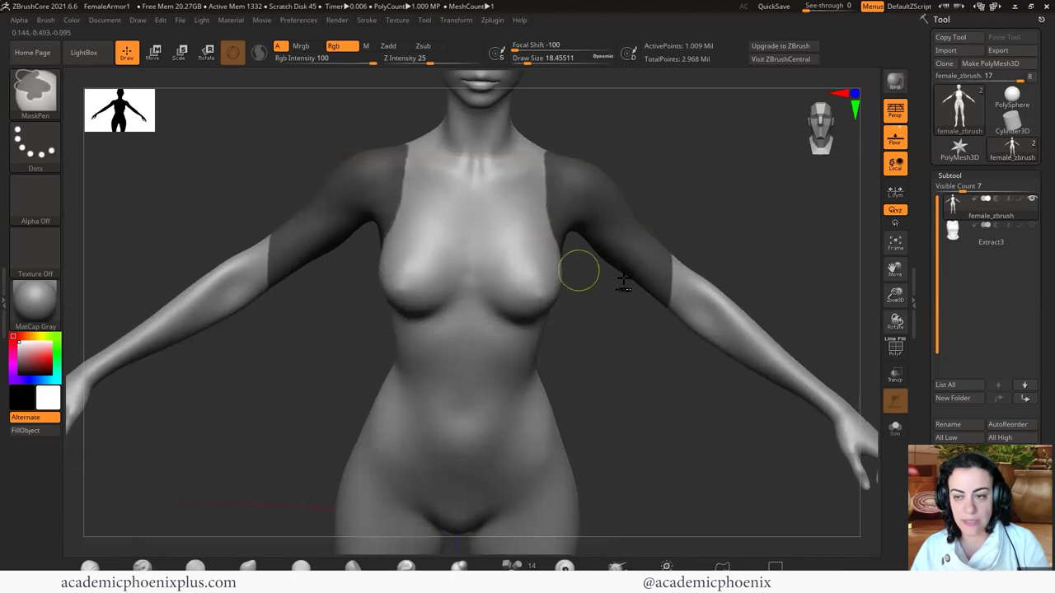
Extract the masked upper arms as a sleeve mesh with thickness 0.01 and accept it as a new subtool.
{"action": "scroll", "coordinate": [960, 412], "scroll_direction": "down", "scroll_amount": 5}
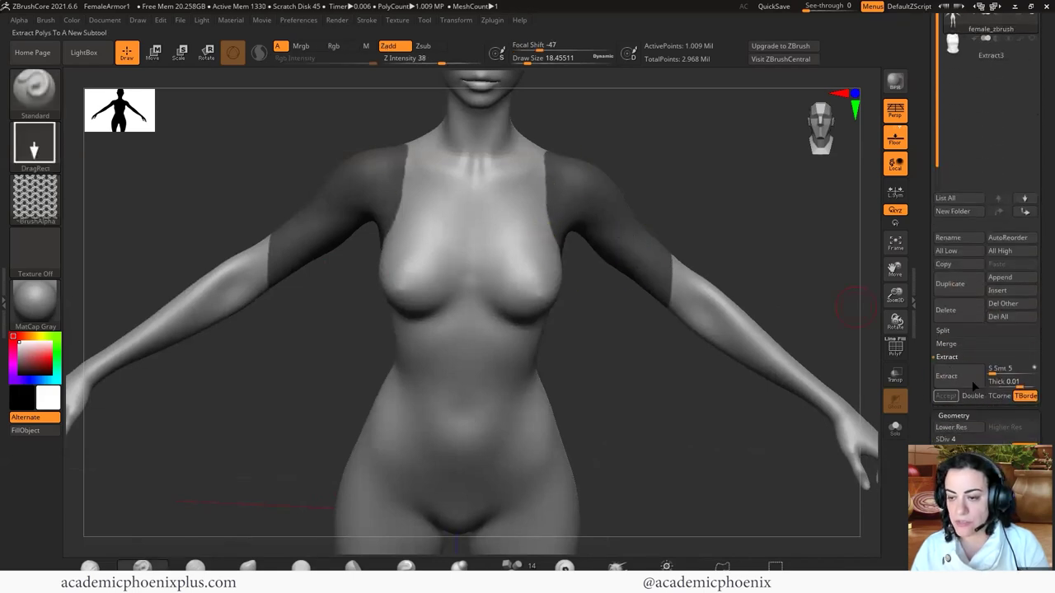
{"action": "left_click", "coordinate": [965, 380]}
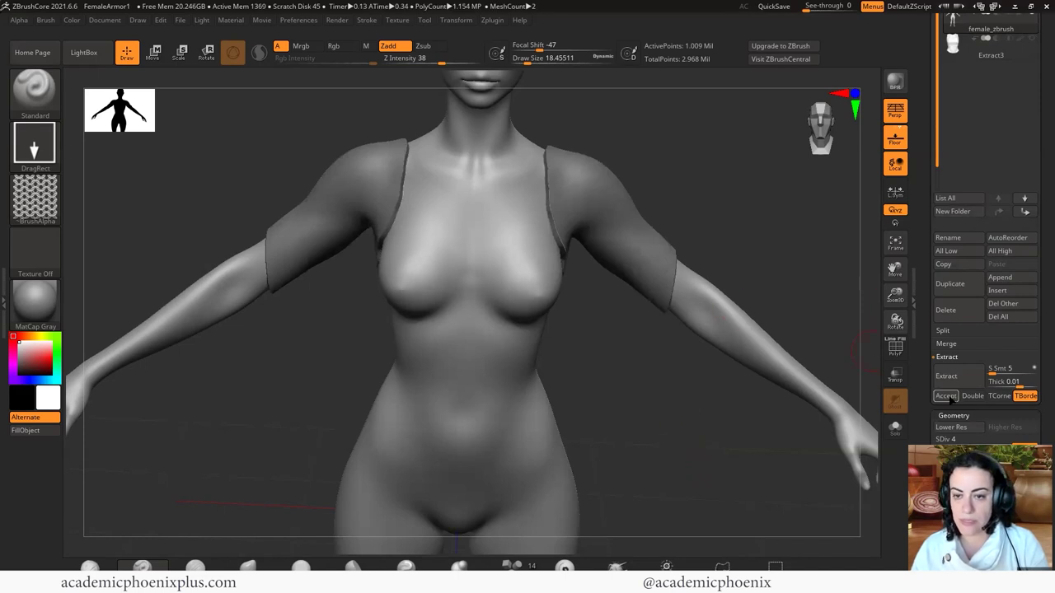
{"action": "left_click", "coordinate": [946, 396]}
Make the Extract3 armor the active subtool and show it on the body together with the sleeves.
{"action": "left_click_drag", "start_coordinate": [783, 256], "coordinate": [746, 290], "text": "ctrl"}
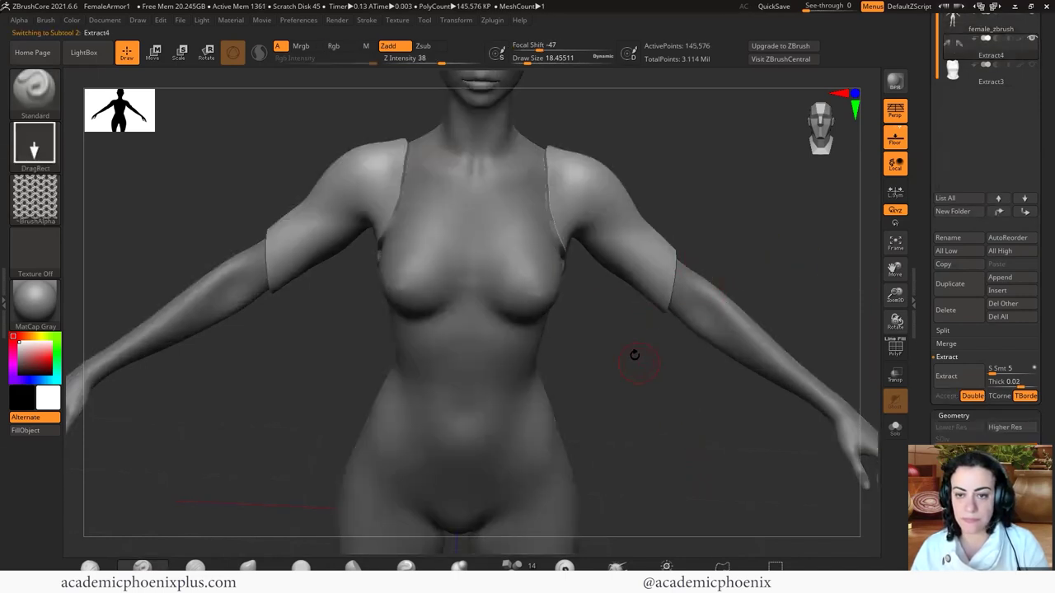
{"action": "left_click_drag", "start_coordinate": [634, 355], "coordinate": [572, 430], "text": "alt"}
{"action": "left_click", "coordinate": [979, 79]}
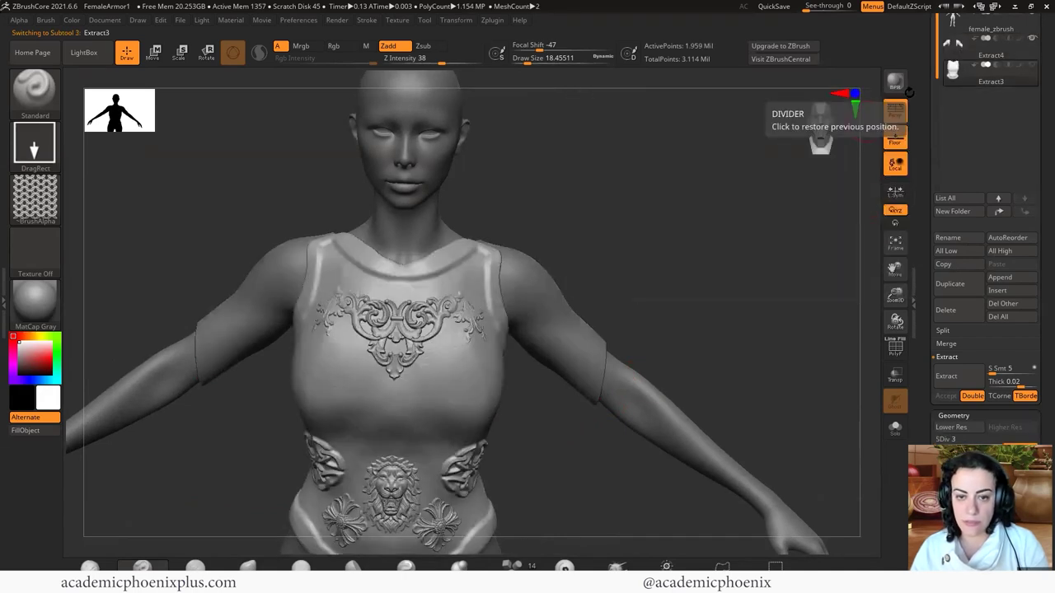
{"action": "left_click_drag", "start_coordinate": [644, 271], "coordinate": [864, 184]}
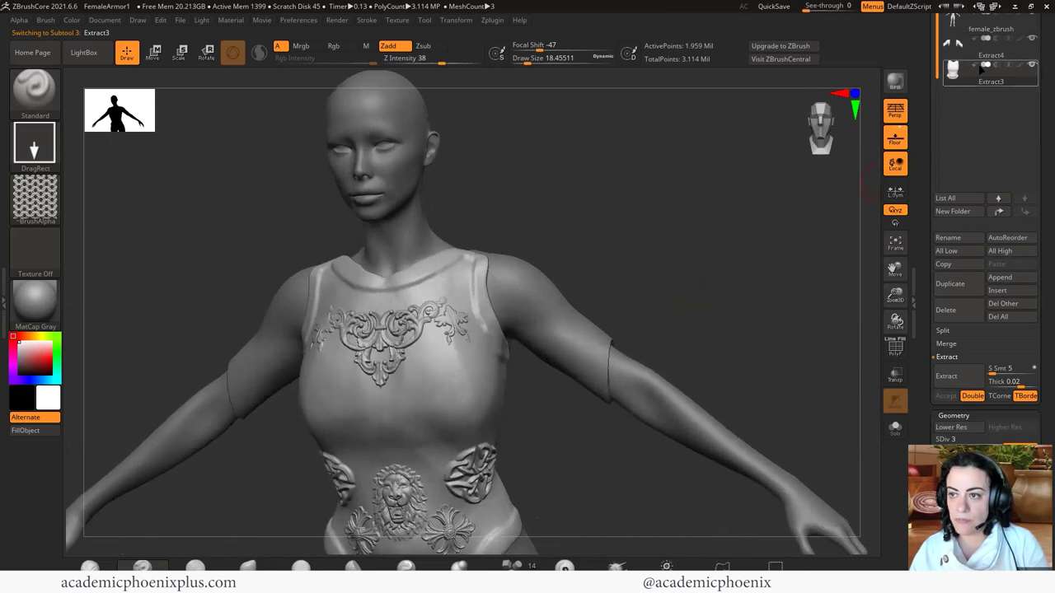
Hide the body and the armor and make the Extract4 sleeves the active subtool.
{"action": "scroll", "coordinate": [1030, 70], "scroll_direction": "up", "scroll_amount": 2}
{"action": "left_click", "coordinate": [1032, 65]}
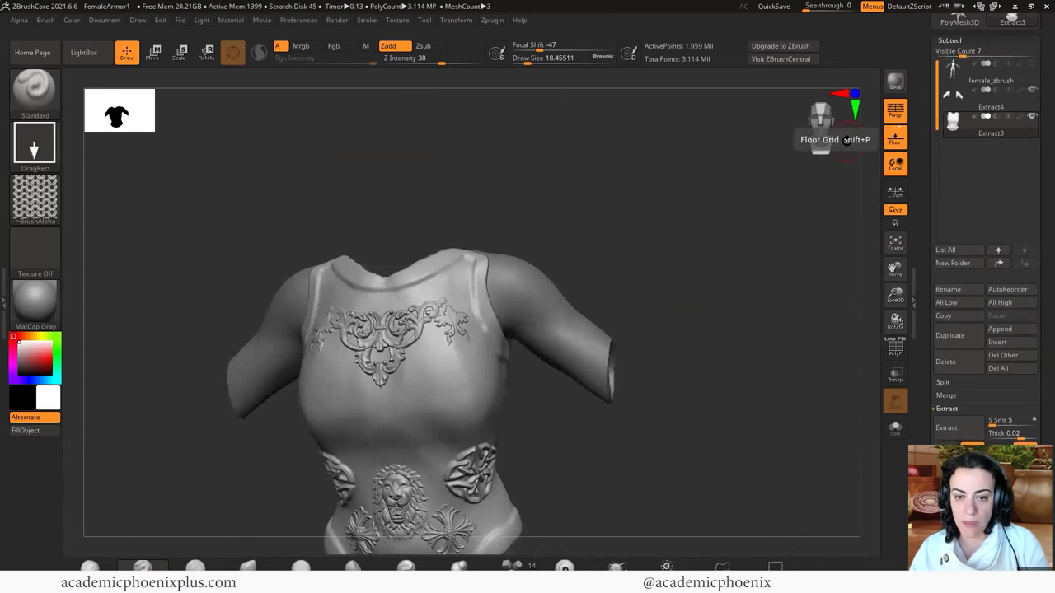
{"action": "left_click", "coordinate": [1031, 116]}
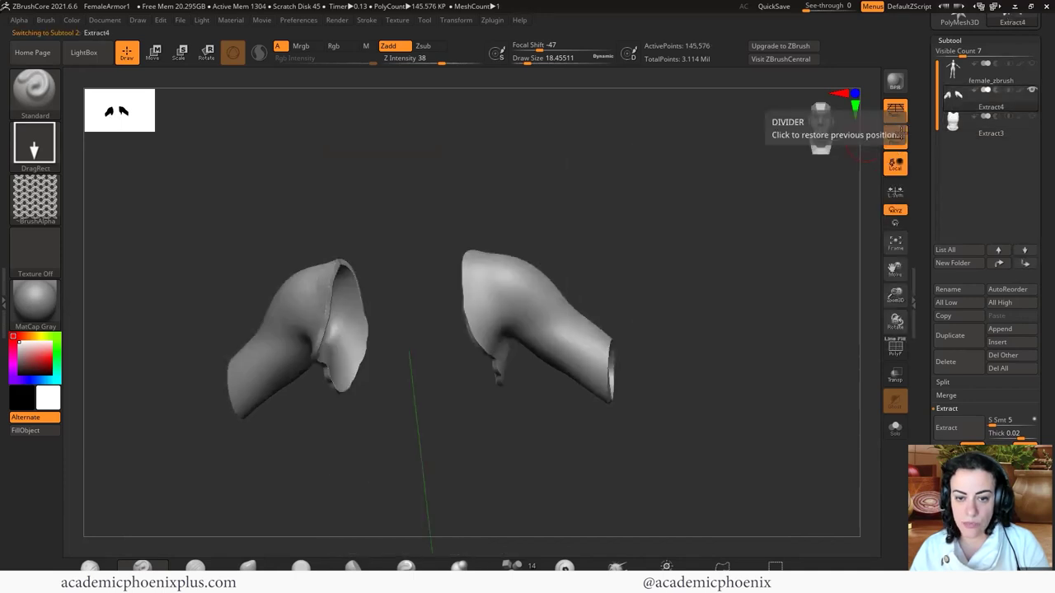
{"action": "left_click_drag", "start_coordinate": [659, 411], "coordinate": [655, 305]}
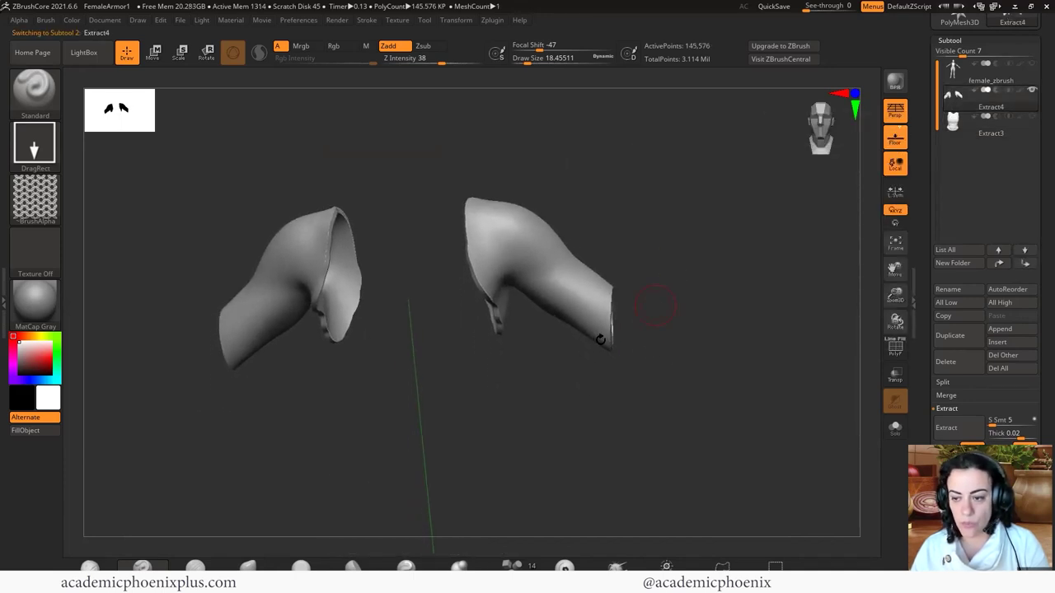
Open the surface NoiseMaker for the sleeves and load the chainlink image as the noise alpha.
{"action": "scroll", "coordinate": [939, 400], "scroll_direction": "down", "scroll_amount": 8}
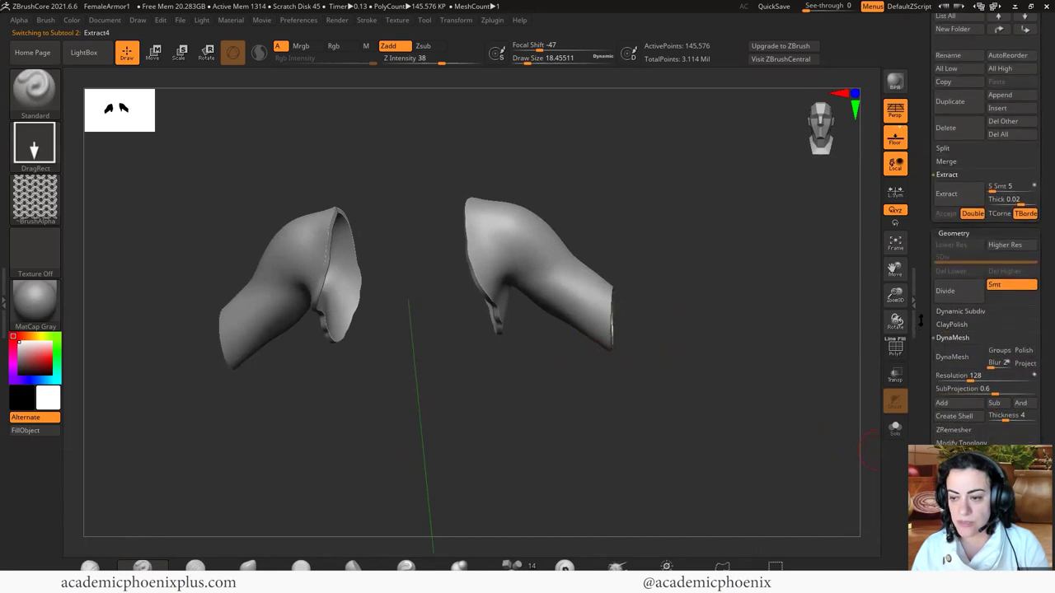
{"action": "left_click", "coordinate": [945, 399]}
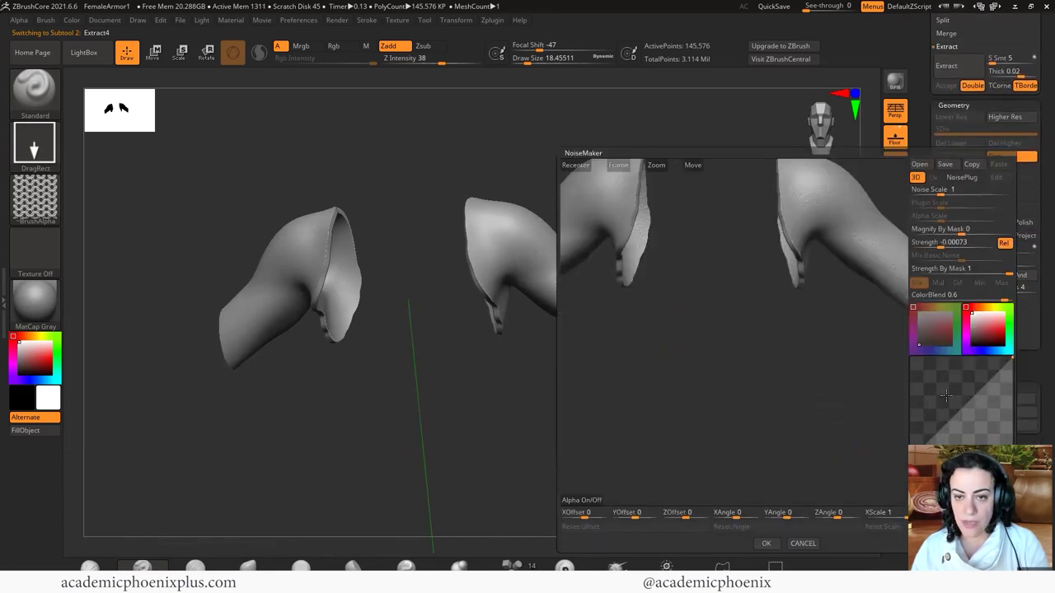
{"action": "left_click_drag", "start_coordinate": [651, 328], "coordinate": [709, 377]}
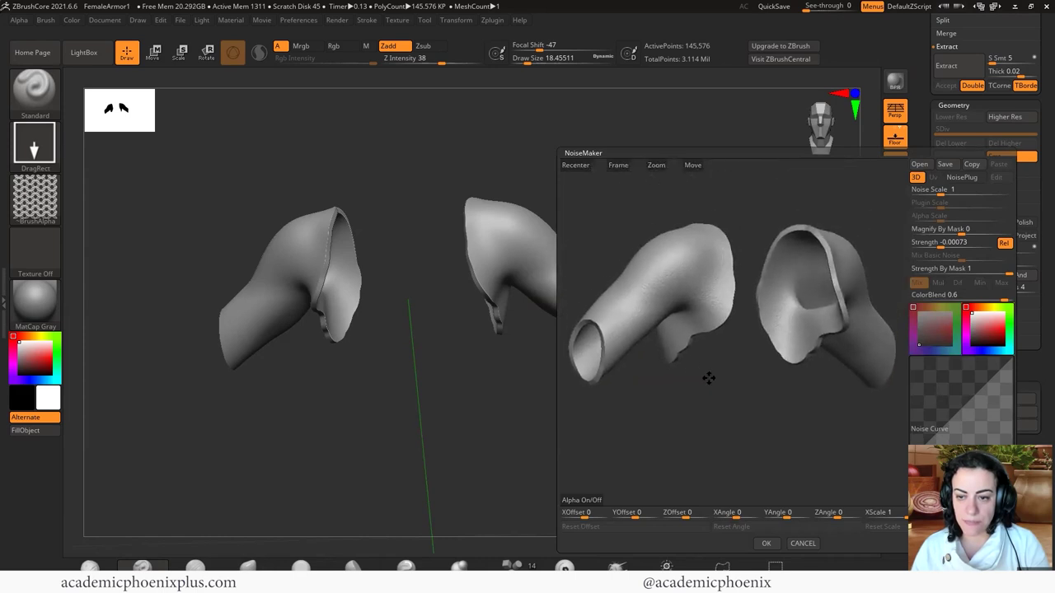
{"action": "left_click", "coordinate": [592, 499]}
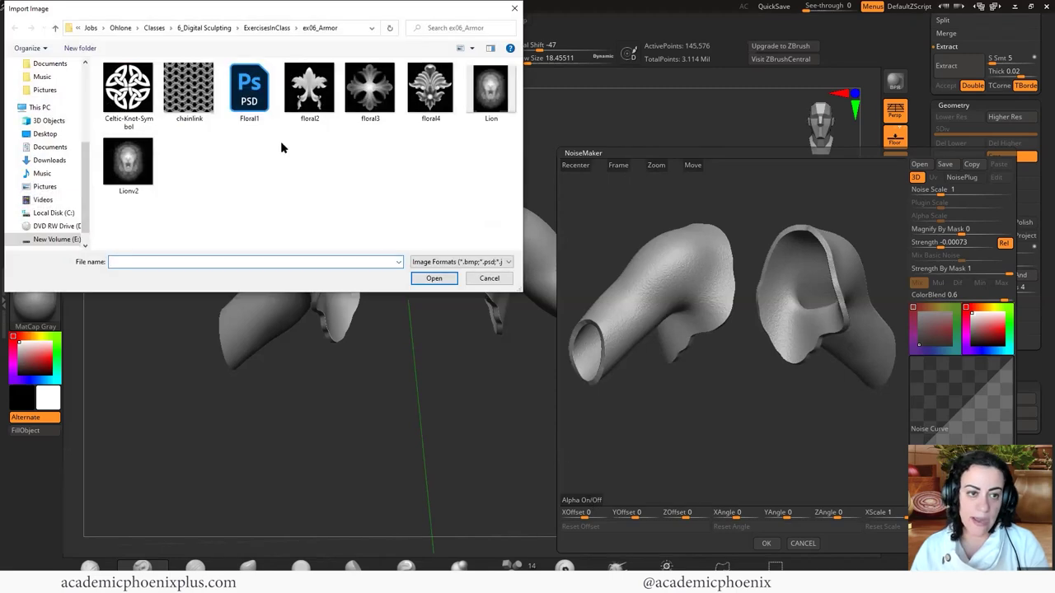
{"action": "double_click", "coordinate": [191, 94]}
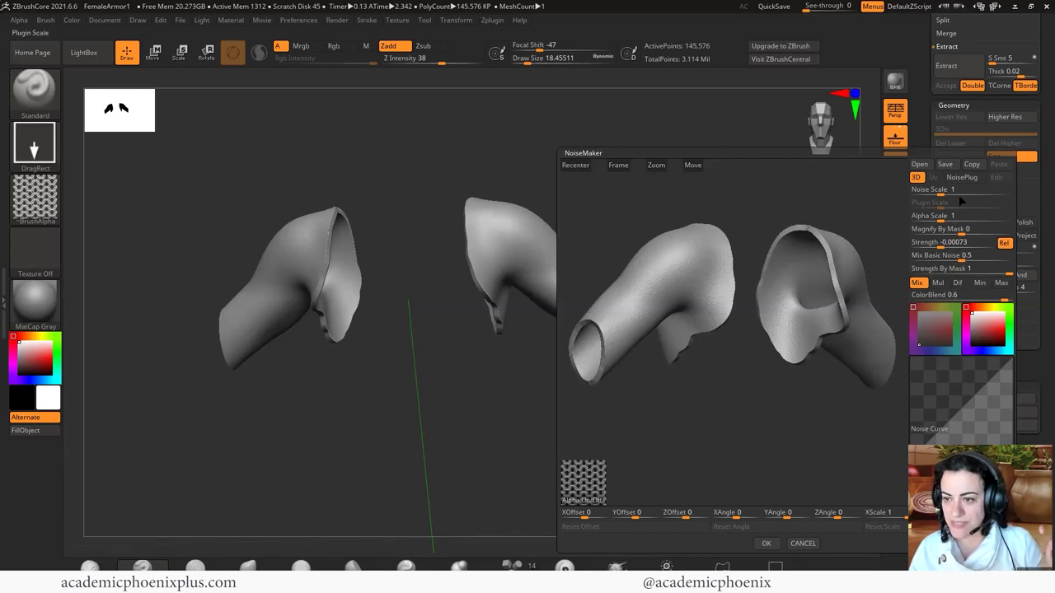
Set noise scale to 18.95554, alpha scale to 0.06584, Magnify By Mask to 5.41907, strength to 0.02147, Mix Basic Noise to 0.21839 and Strength By Mask to 0.66092.
{"action": "left_click", "coordinate": [929, 216]}
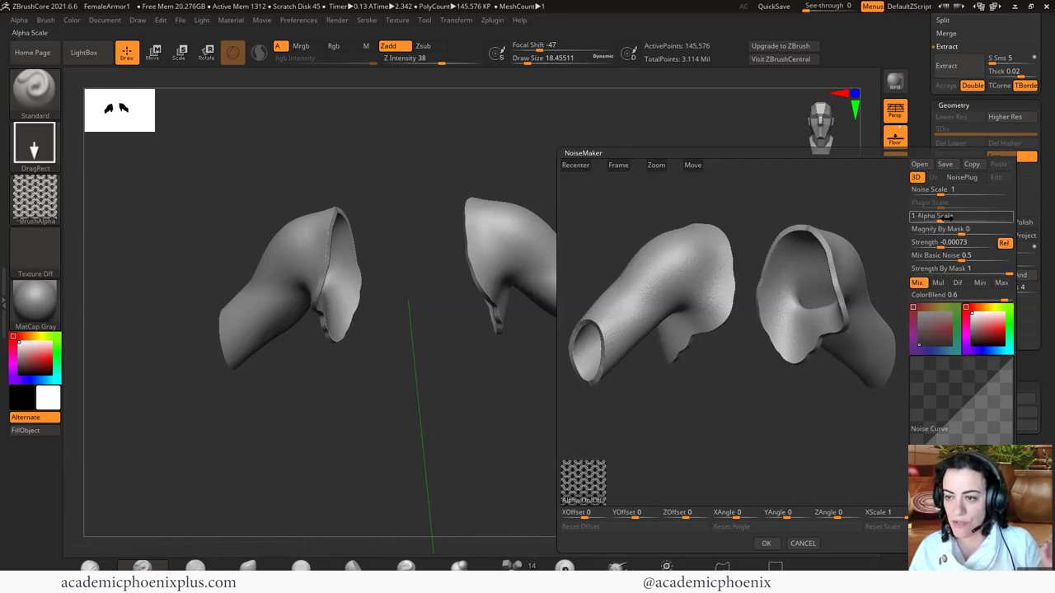
{"action": "left_click_drag", "start_coordinate": [950, 219], "coordinate": [942, 190]}
{"action": "mouse_move", "coordinate": [942, 243]}
{"action": "left_mouse_down"}
{"action": "mouse_move", "coordinate": [963, 258]}
{"action": "mouse_move", "coordinate": [954, 257]}
{"action": "left_mouse_up"}
{"action": "left_click_drag", "start_coordinate": [989, 270], "coordinate": [983, 270]}
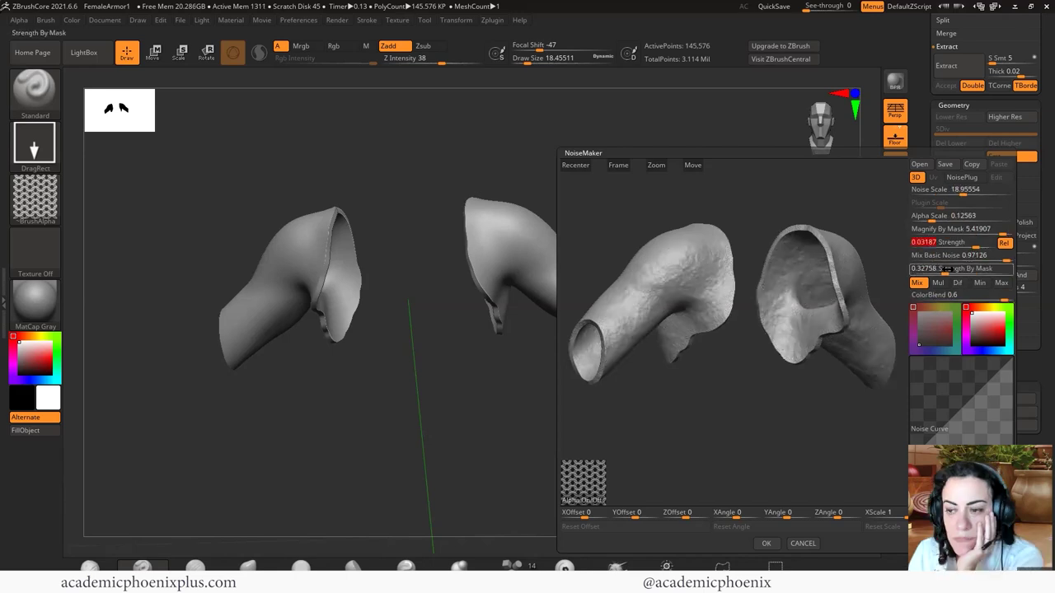
{"action": "left_click_drag", "start_coordinate": [950, 271], "coordinate": [962, 259]}
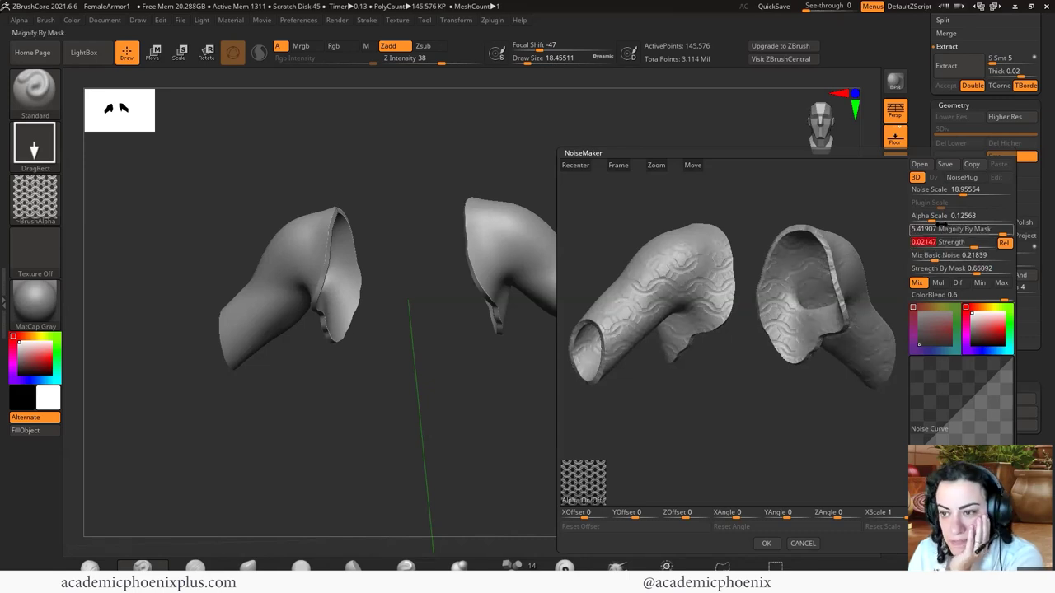
{"action": "left_click_drag", "start_coordinate": [941, 219], "coordinate": [931, 221]}
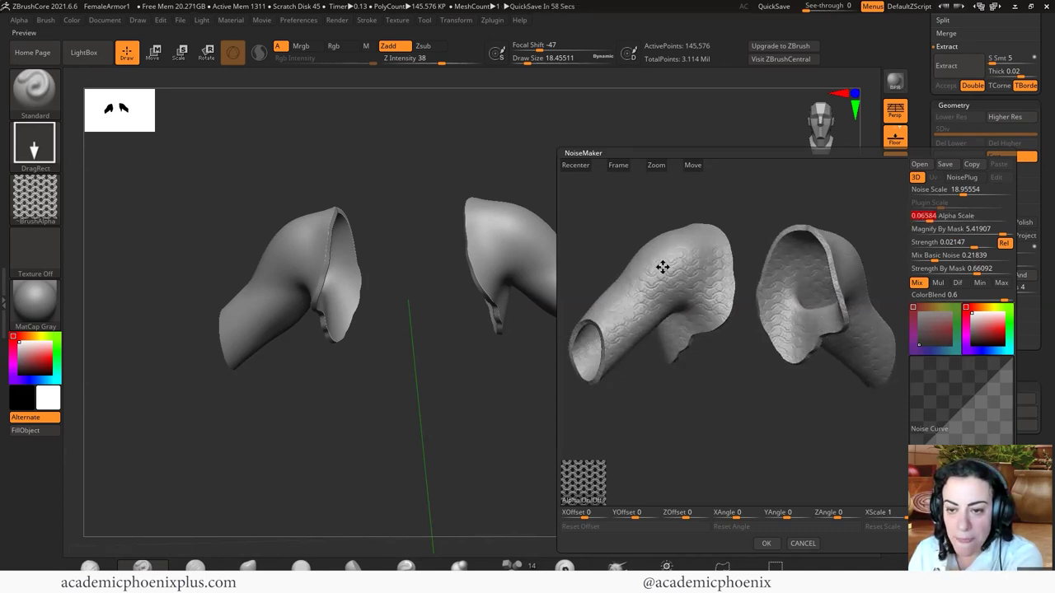
Set the sleeves' Noise Scale to 16.94092, Alpha Scale to 0.03814, Strength to 0.05163, Mix Basic Noise to 0.2931 and Strength By Mask to 0.80459.
{"action": "left_click", "coordinate": [948, 229]}
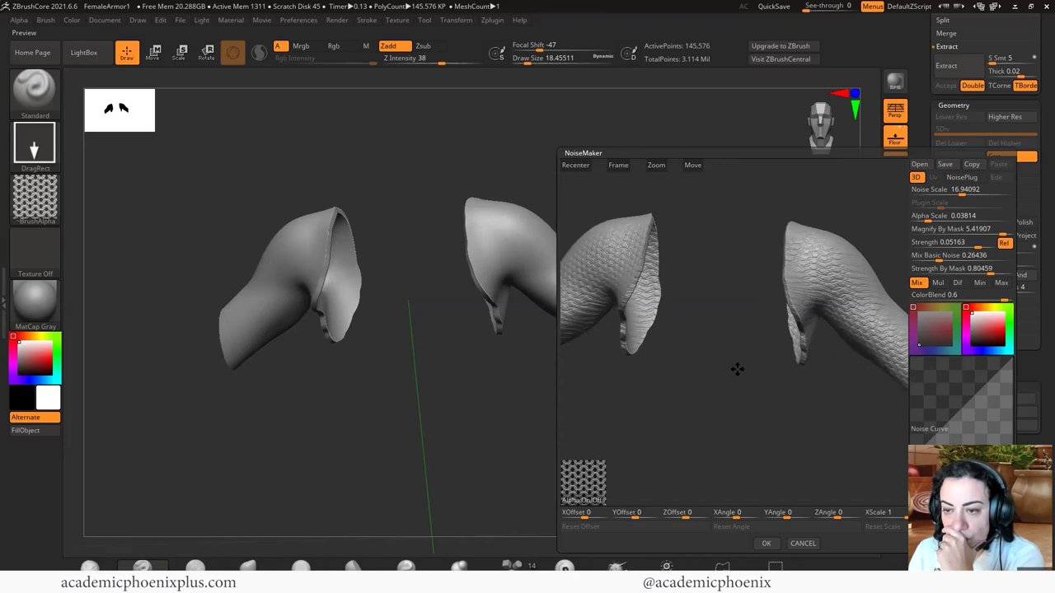
{"action": "left_click_drag", "start_coordinate": [737, 369], "coordinate": [806, 266]}
{"action": "mouse_move", "coordinate": [703, 372]}
{"action": "left_mouse_down"}
{"action": "mouse_move", "coordinate": [718, 372]}
{"action": "mouse_move", "coordinate": [690, 378]}
{"action": "mouse_move", "coordinate": [706, 372]}
{"action": "left_mouse_up"}
{"action": "left_click", "coordinate": [940, 256]}
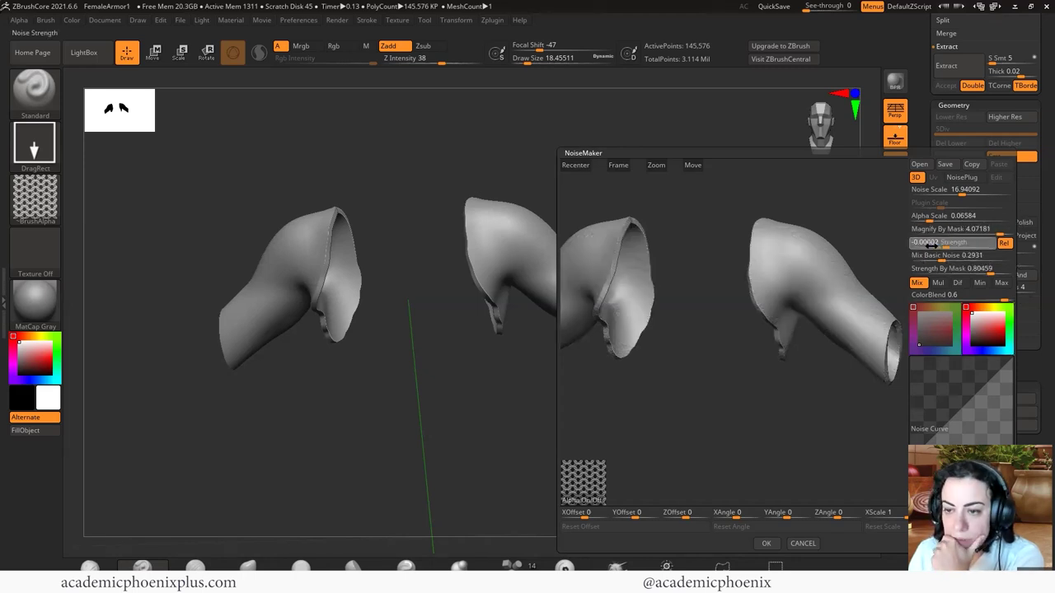
Set Magnify By Mask to 4.07181, Strength to -0.07207, Mix Basic Noise to 0 and Alpha Scale to 0.03814, and accept the noise.
{"action": "left_click_drag", "start_coordinate": [931, 245], "coordinate": [909, 257]}
{"action": "left_click", "coordinate": [931, 219]}
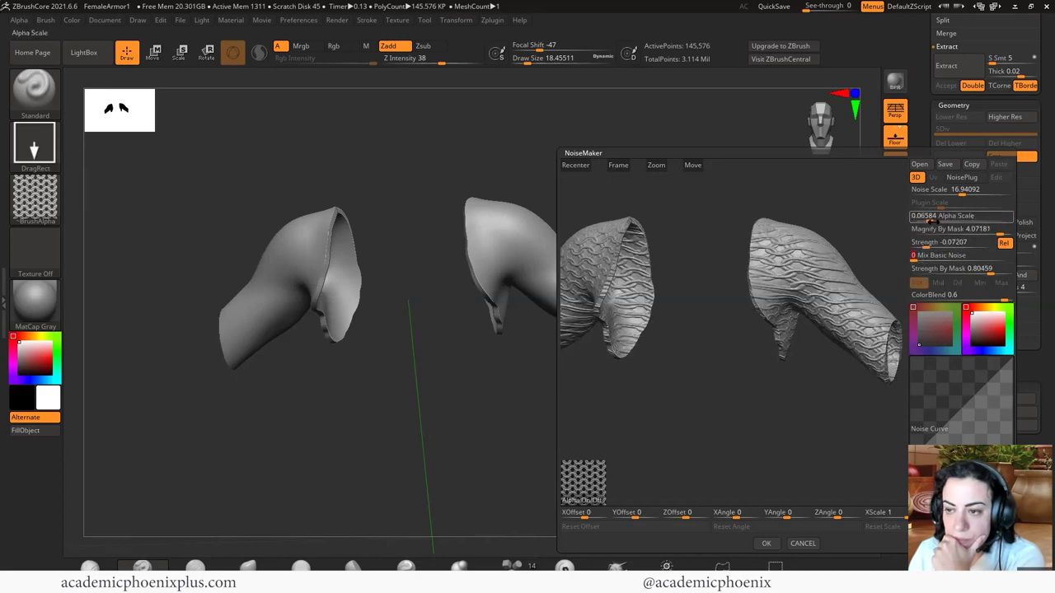
{"action": "mouse_move", "coordinate": [931, 220]}
{"action": "left_mouse_down"}
{"action": "mouse_move", "coordinate": [941, 220]}
{"action": "mouse_move", "coordinate": [926, 221]}
{"action": "left_mouse_up"}
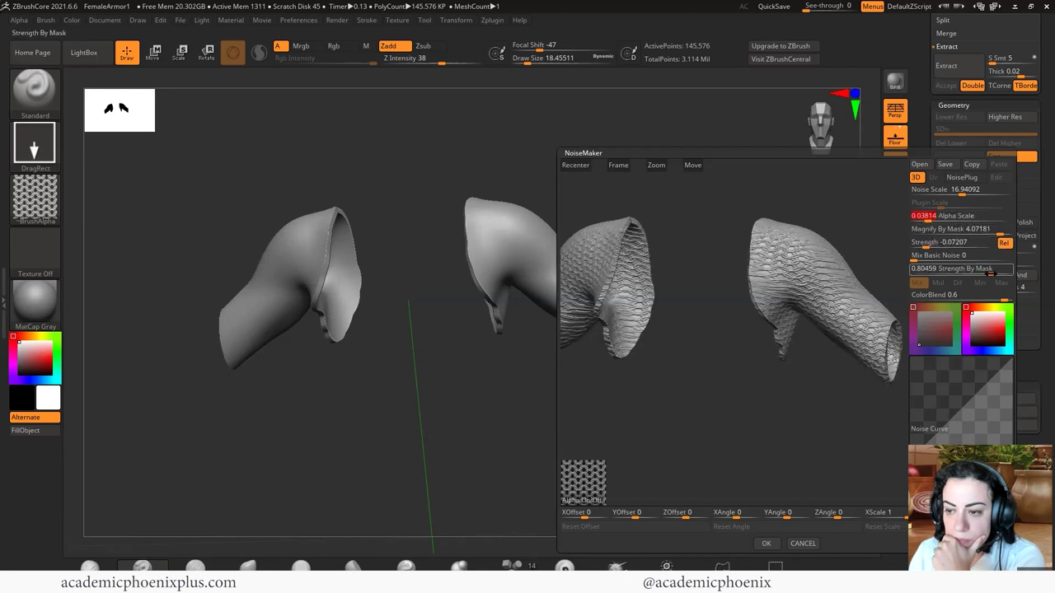
{"action": "left_click", "coordinate": [766, 543]}
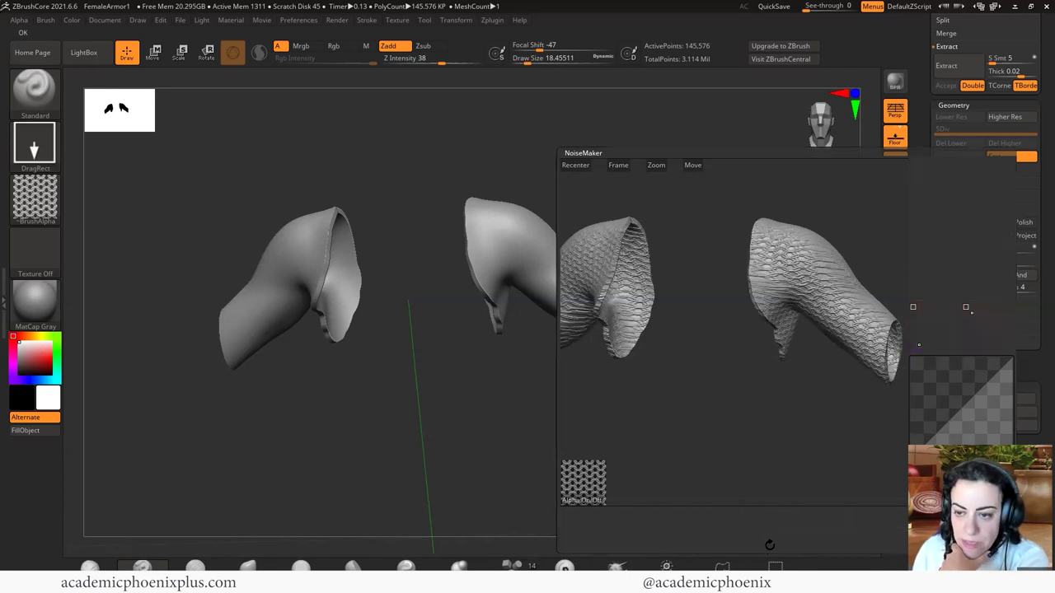
Try applying the noise to the sleeves at their current resolution, undo it, and divide the mesh to subdivision level 3.
{"action": "left_click_drag", "start_coordinate": [612, 402], "coordinate": [560, 372]}
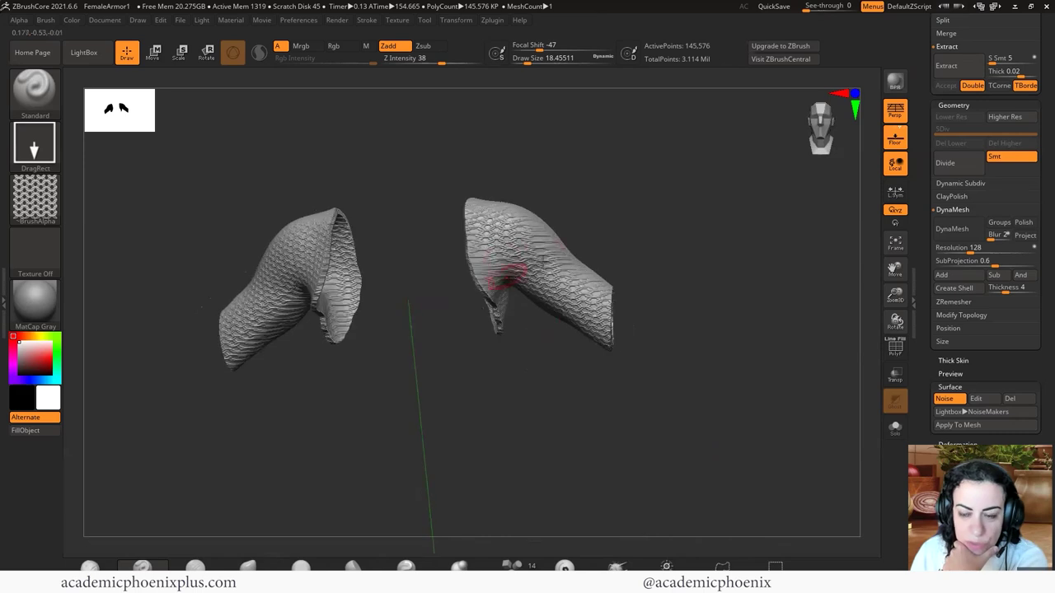
{"action": "left_click", "coordinate": [961, 428]}
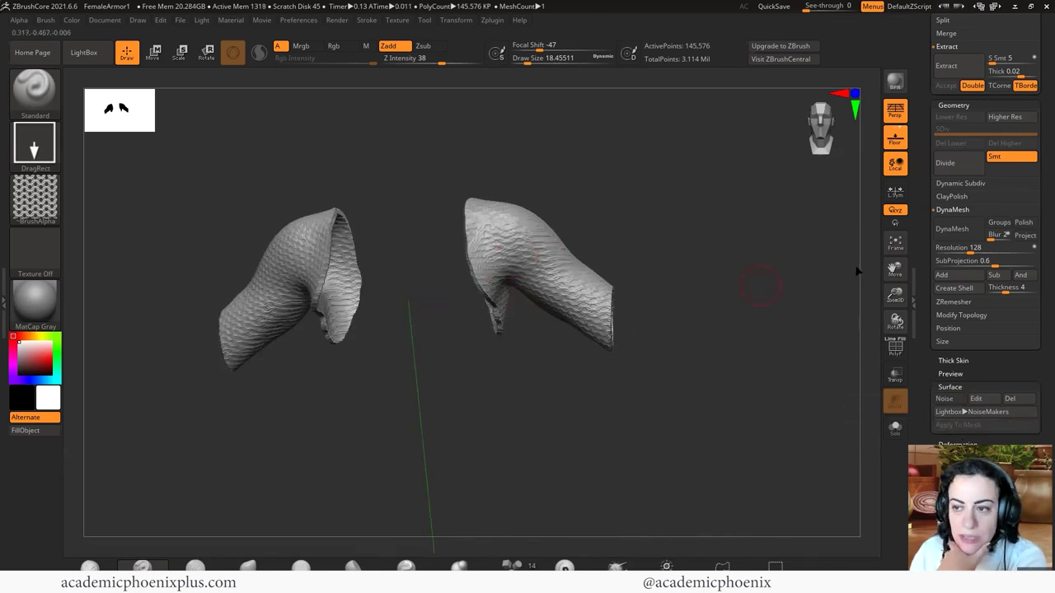
{"action": "scroll", "coordinate": [920, 275], "scroll_direction": "up", "scroll_amount": 5}
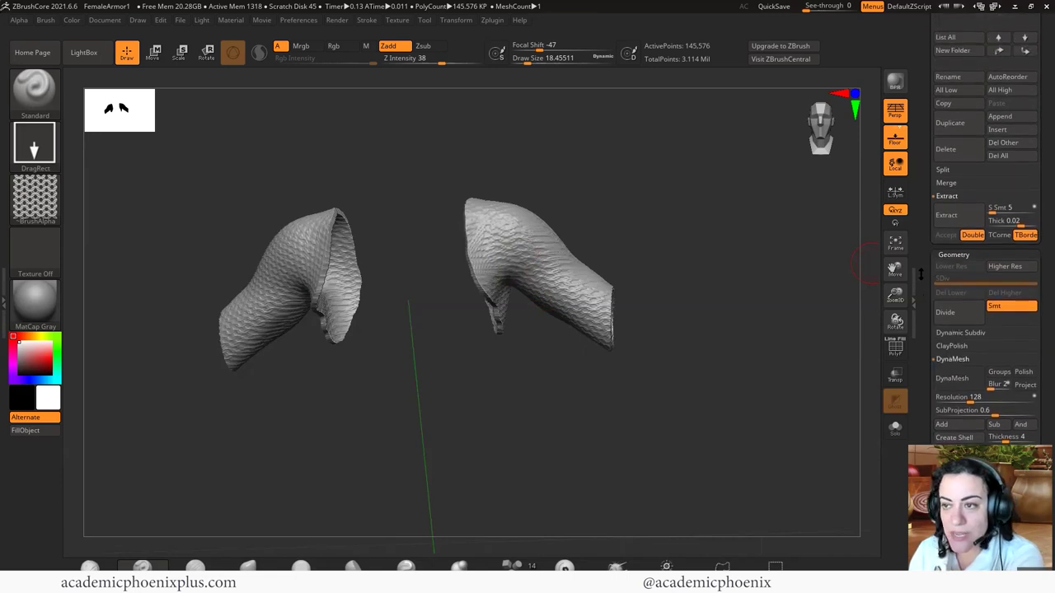
{"action": "left_click", "coordinate": [951, 314]}
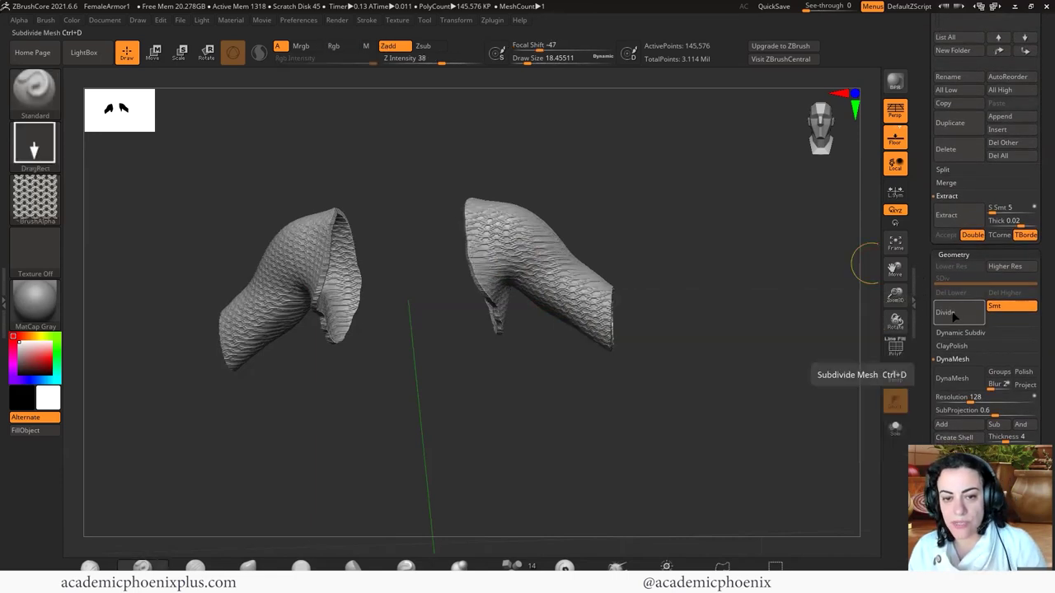
{"action": "left_click", "coordinate": [964, 312]}
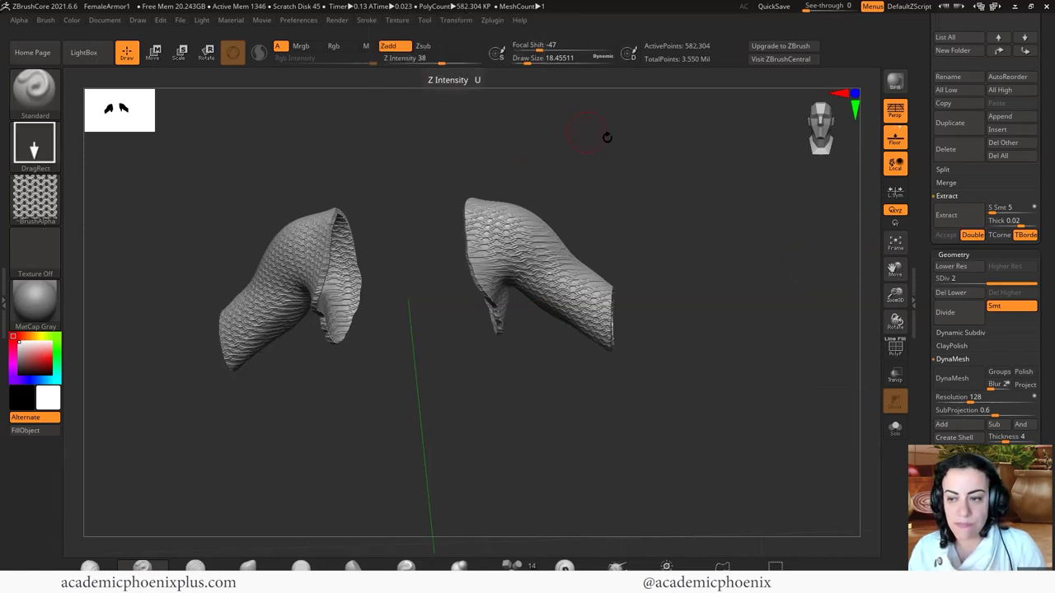
{"action": "key", "text": "ctrl+d"}
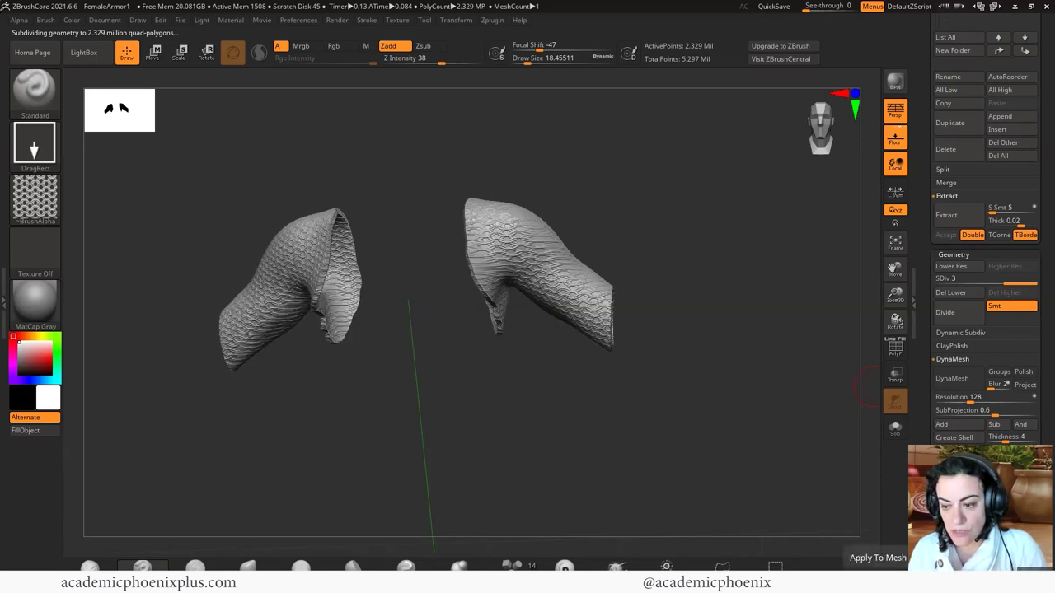
Reopen the NoiseMaker for the subdivided sleeves, accept the same noise settings and apply the noise to the mesh.
{"action": "left_click_drag", "start_coordinate": [722, 346], "coordinate": [735, 339]}
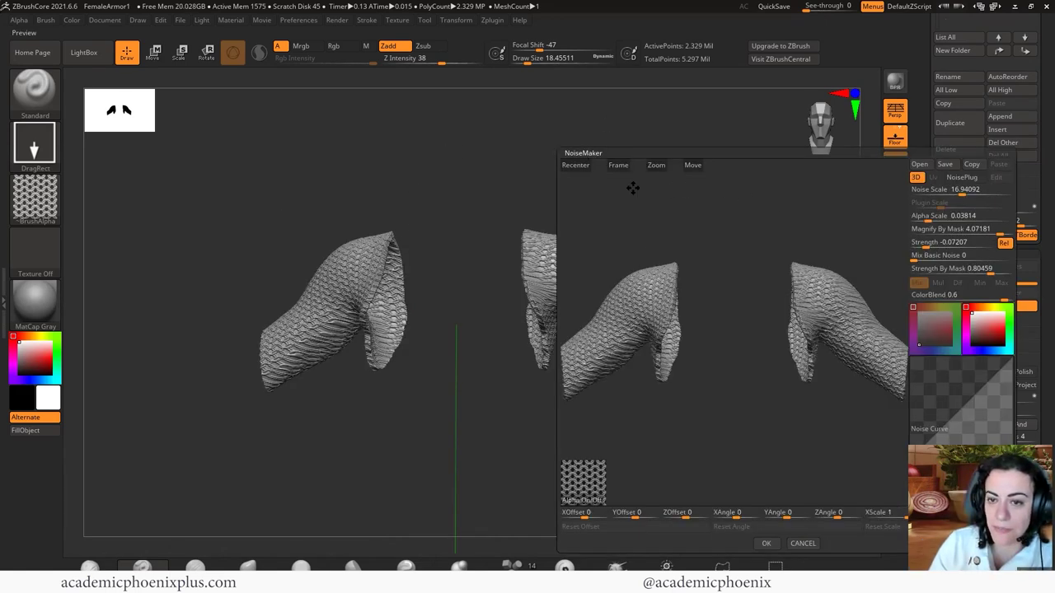
{"action": "left_click", "coordinate": [765, 543]}
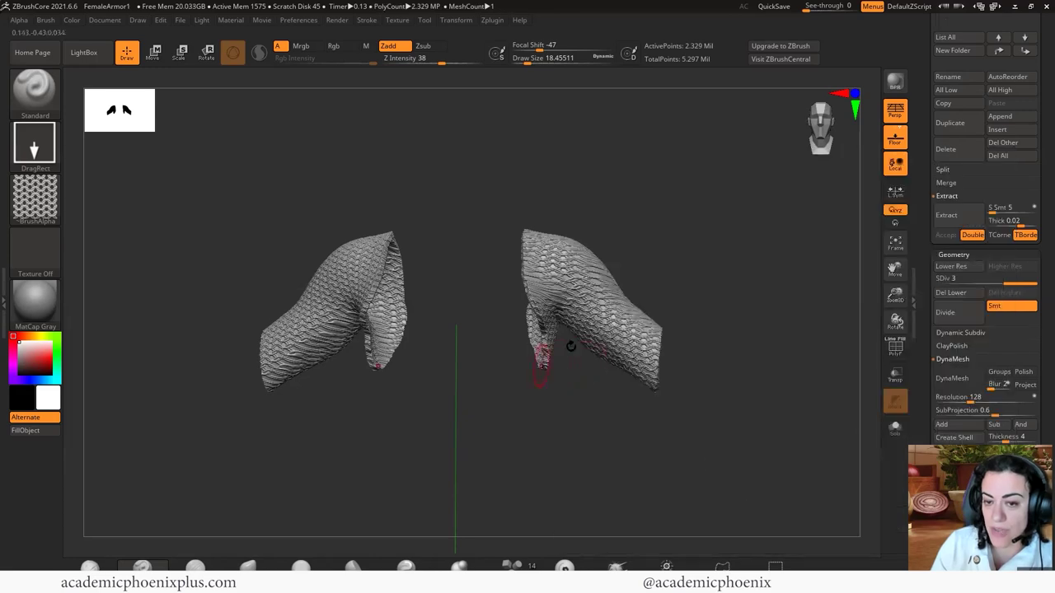
{"action": "left_click_drag", "start_coordinate": [668, 372], "coordinate": [772, 412]}
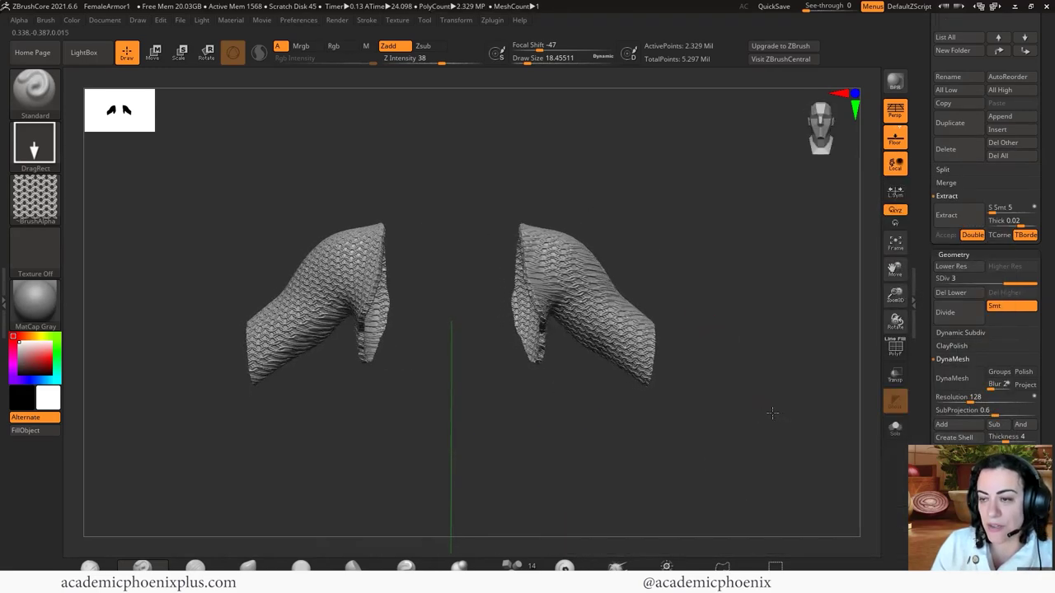
Show the Extract3 armor and the female_zbrush body together with the chainlink sleeves.
{"action": "scroll", "coordinate": [947, 211], "scroll_direction": "up", "scroll_amount": 8}
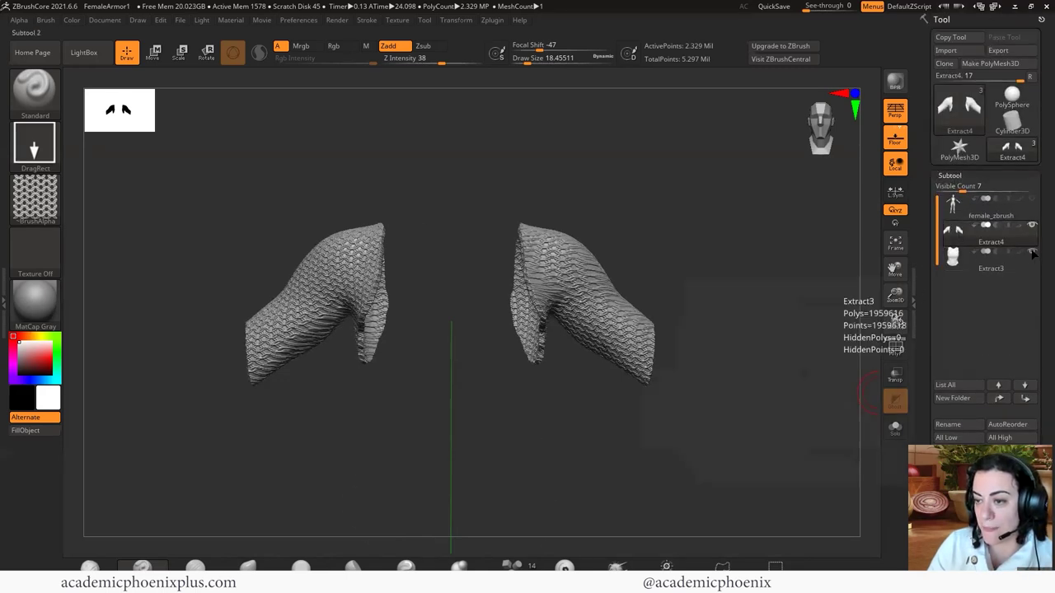
{"action": "left_click", "coordinate": [1026, 211]}
{"action": "left_click", "coordinate": [1032, 199]}
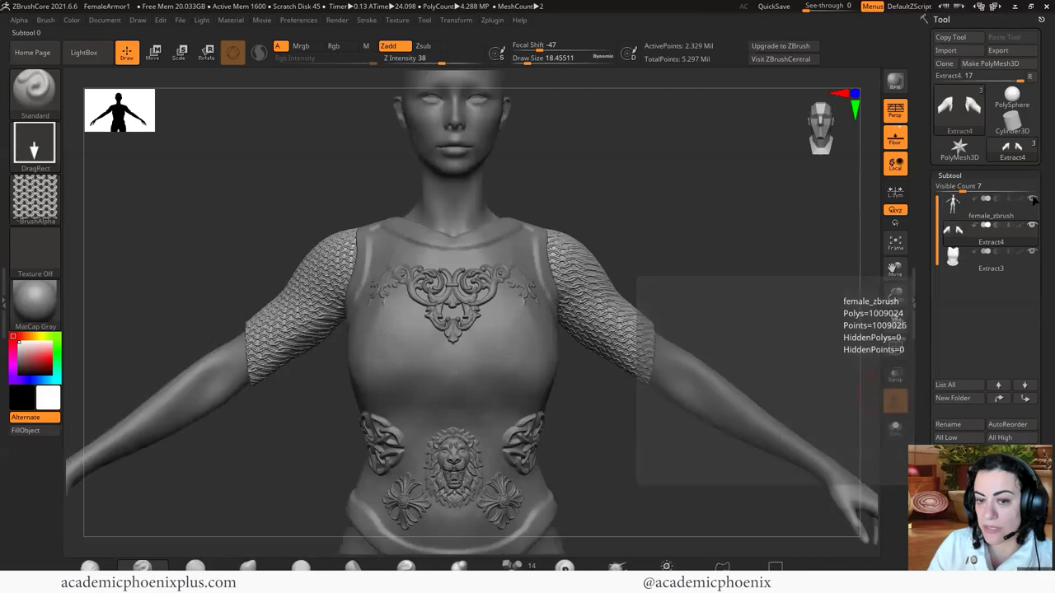
{"action": "left_click_drag", "start_coordinate": [783, 284], "coordinate": [757, 285]}
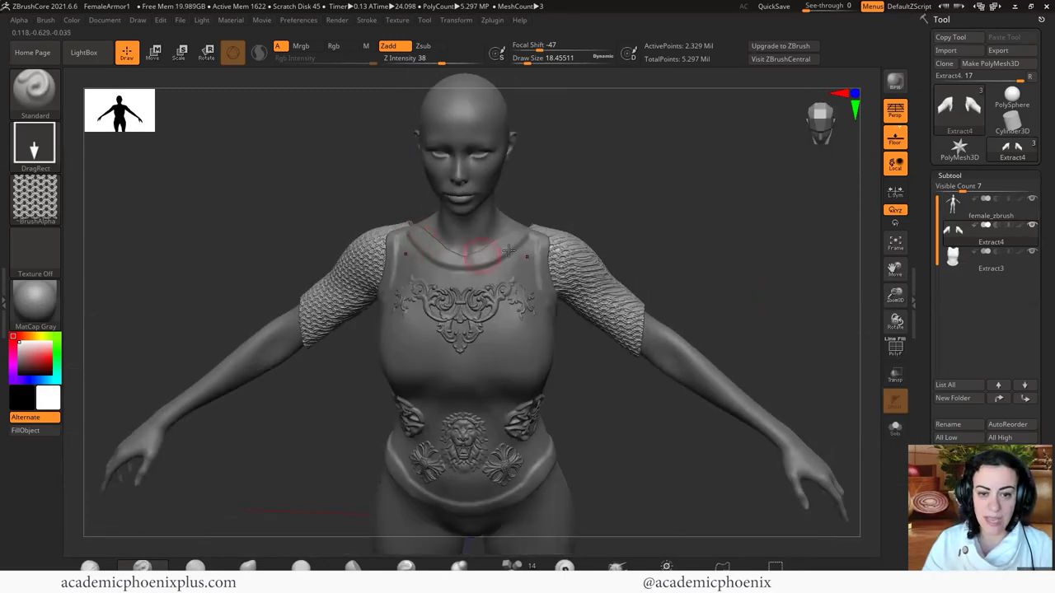
{"action": "left_click_drag", "start_coordinate": [664, 220], "coordinate": [726, 266], "text": "alt"}
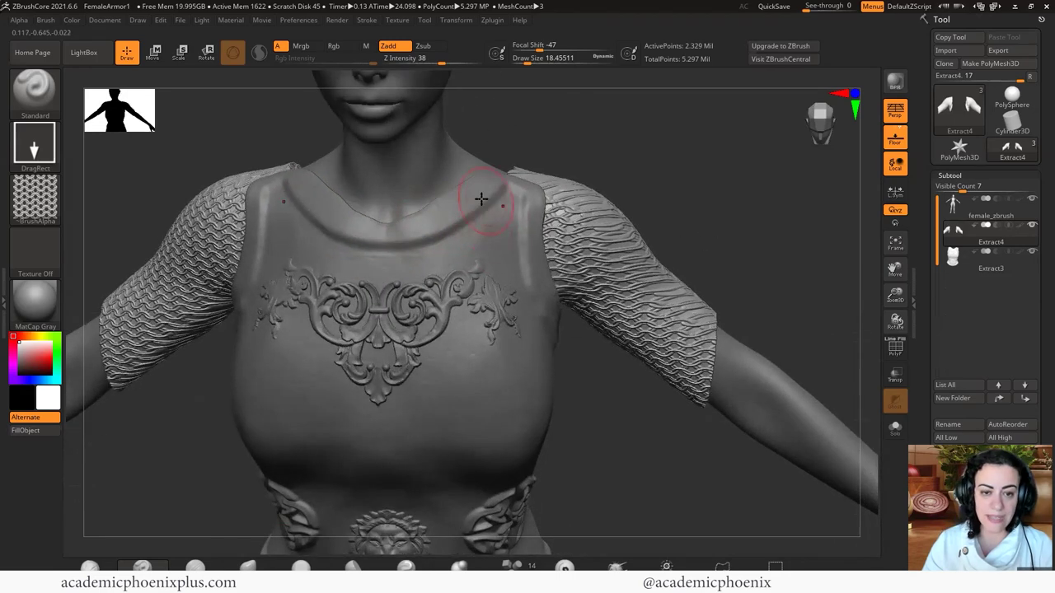
Choose Alpha 58, make the Extract3 armor active and stamp round rivets along the neckline trim, undoing the misplaced ones.
{"action": "left_click", "coordinate": [39, 193]}
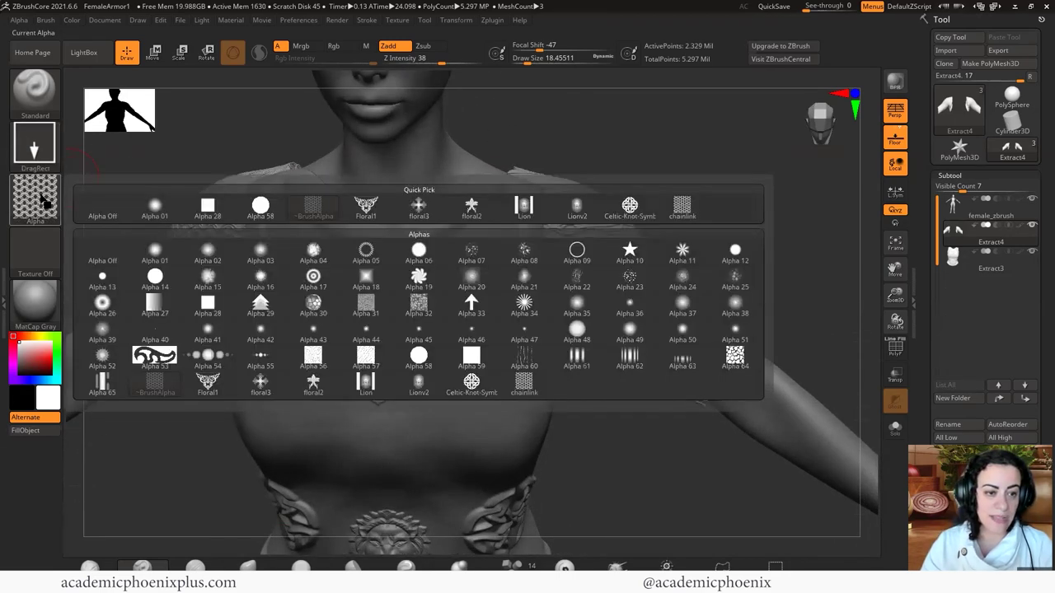
{"action": "left_click", "coordinate": [260, 207]}
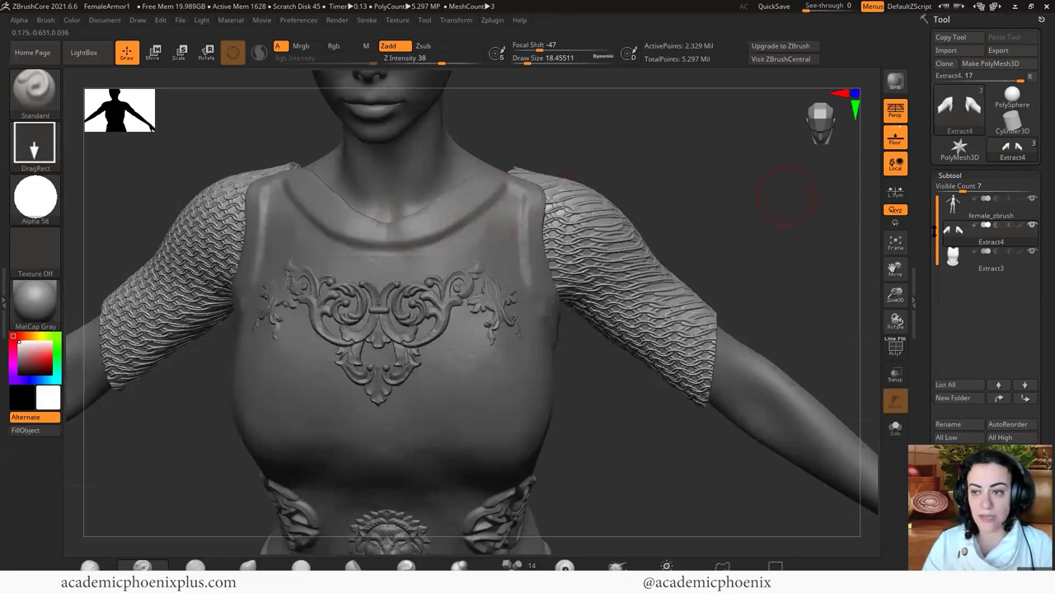
{"action": "left_click", "coordinate": [964, 261]}
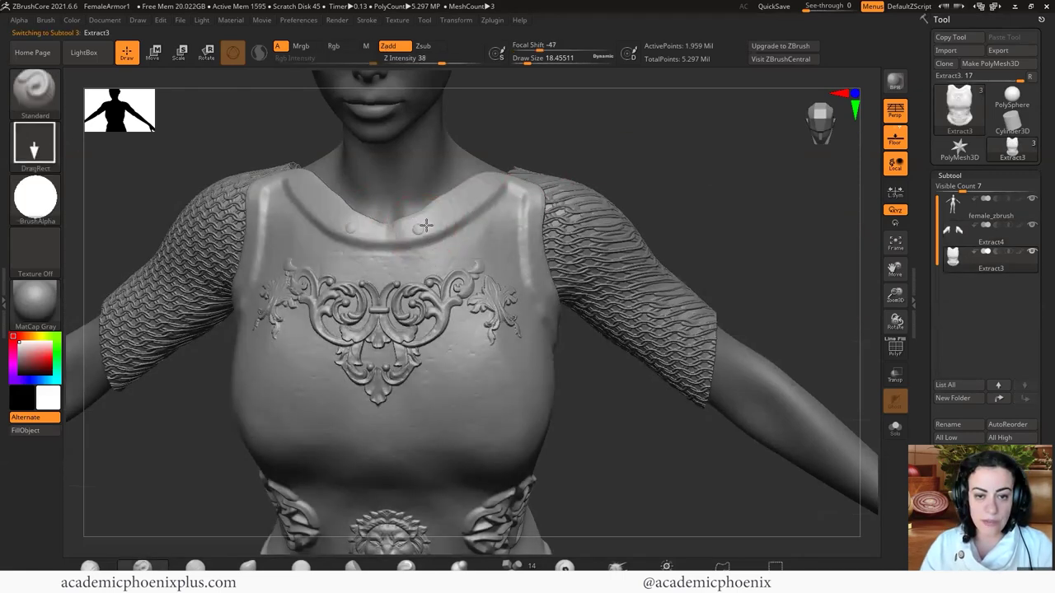
{"action": "left_click_drag", "start_coordinate": [426, 225], "coordinate": [490, 182]}
{"action": "key", "text": "ctrl+z"}
{"action": "key", "text": "ctrl+z"}
Stamp round rivets down the armhole trim of the armor with Alpha 58.
{"action": "left_click_drag", "start_coordinate": [685, 201], "coordinate": [546, 239]}
{"action": "left_click_drag", "start_coordinate": [540, 283], "coordinate": [538, 254]}
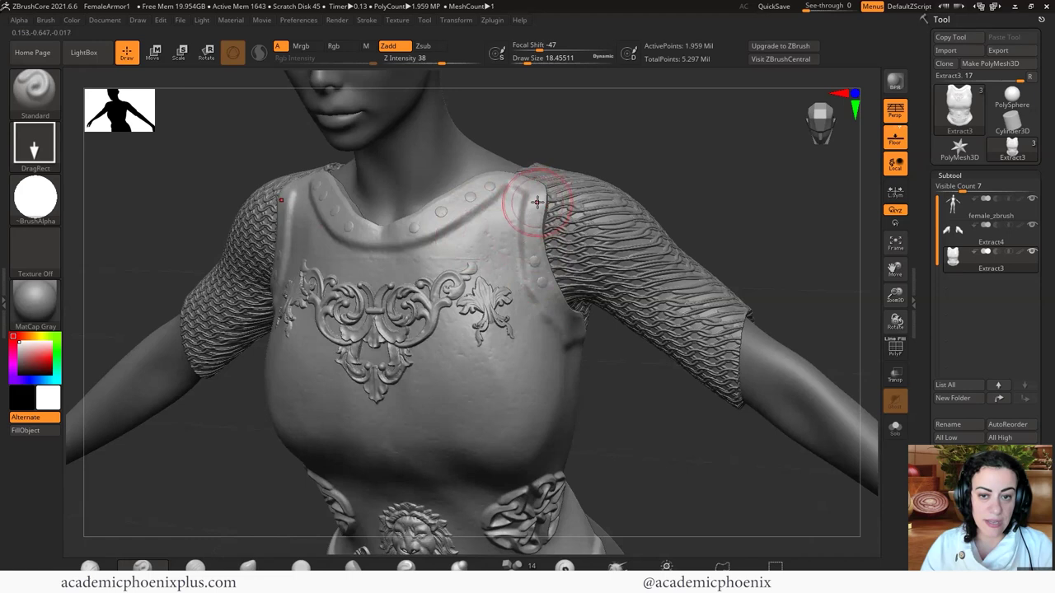
{"action": "key", "text": "ctrl"}
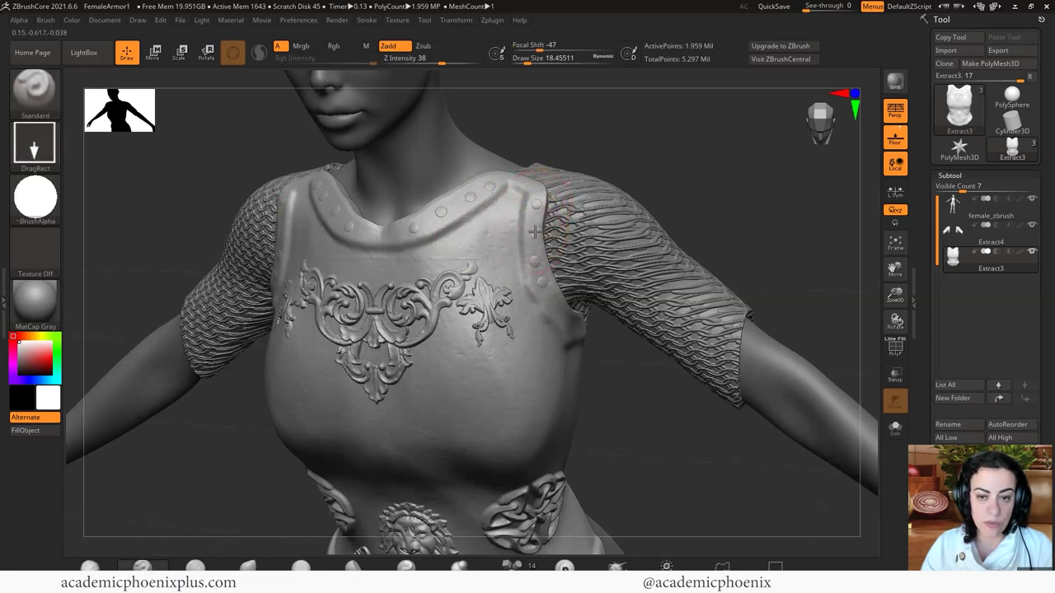
{"action": "right_click_drag", "start_coordinate": [523, 224], "coordinate": [593, 334]}
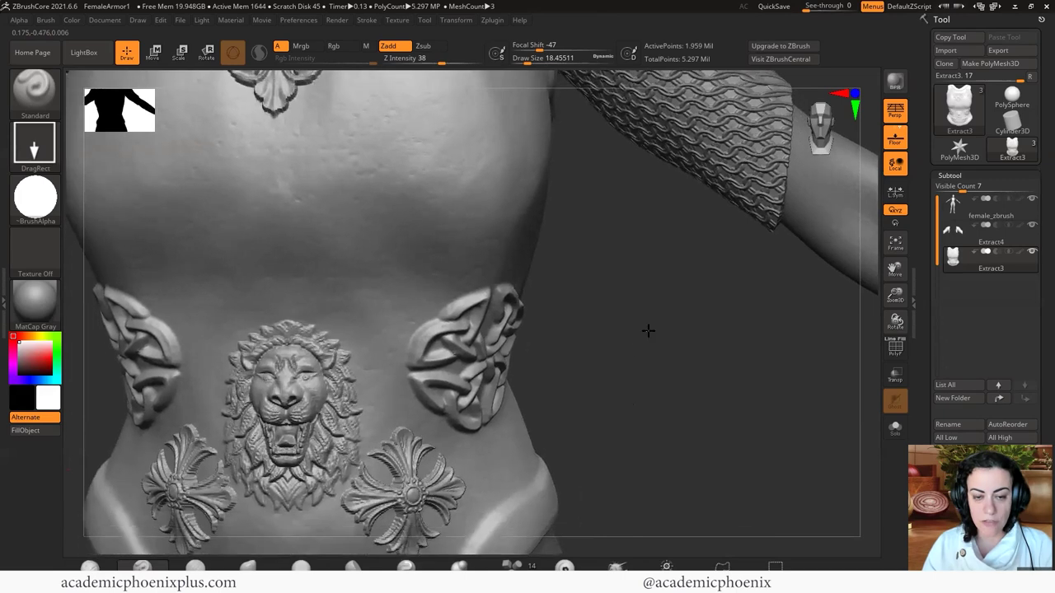
{"action": "right_click_drag", "start_coordinate": [647, 330], "coordinate": [668, 457]}
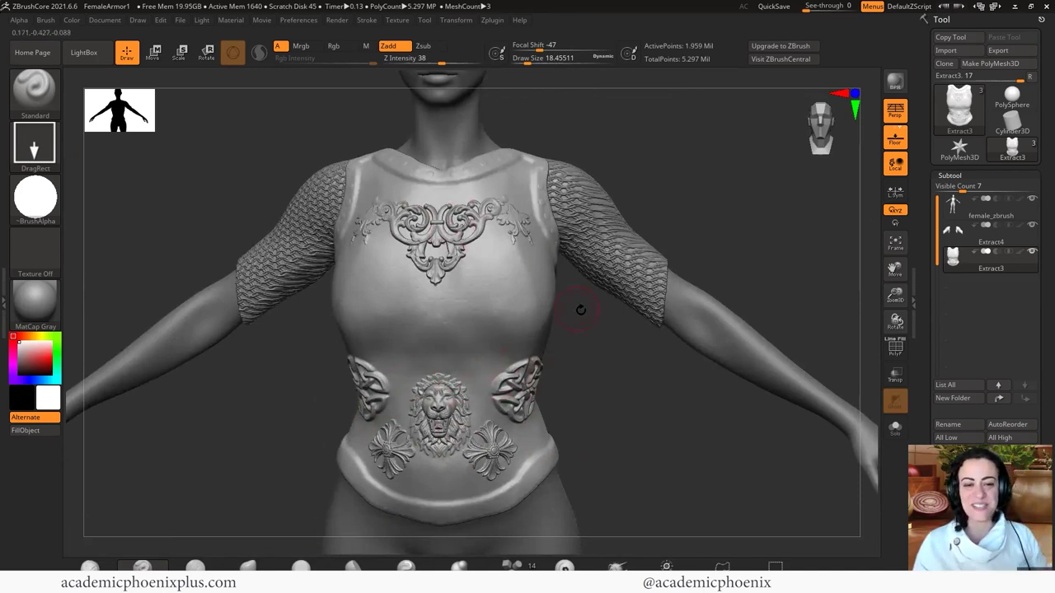
{"action": "right_click_drag", "start_coordinate": [584, 376], "coordinate": [586, 395]}
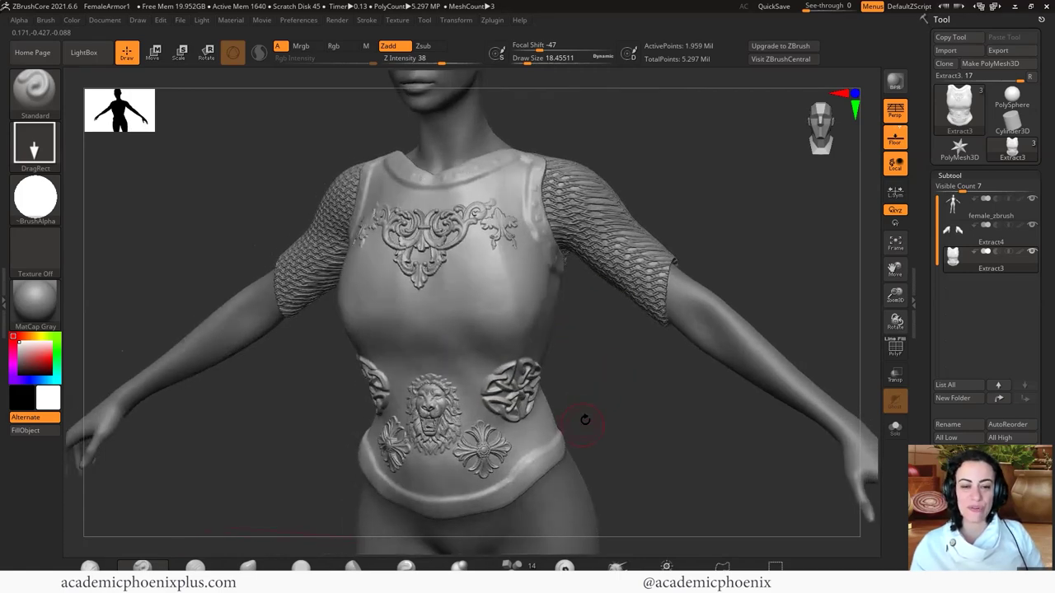
{"action": "right_click_drag", "start_coordinate": [599, 432], "coordinate": [595, 392]}
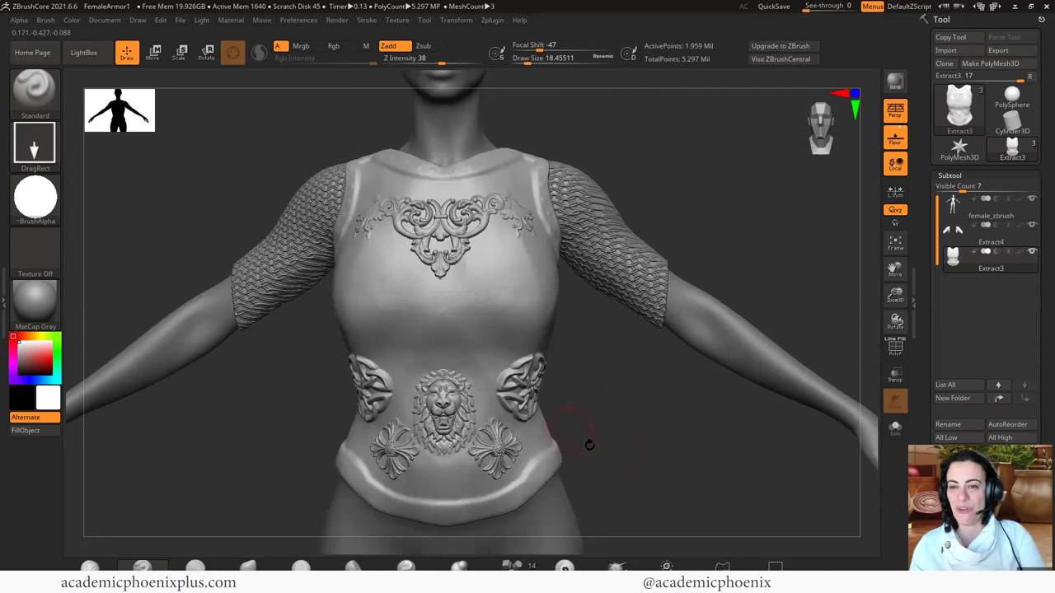
{"action": "right_click_drag", "start_coordinate": [589, 445], "coordinate": [602, 388], "text": "ctrl"}
{"action": "right_click_drag", "start_coordinate": [595, 337], "coordinate": [605, 283], "text": "ctrl"}
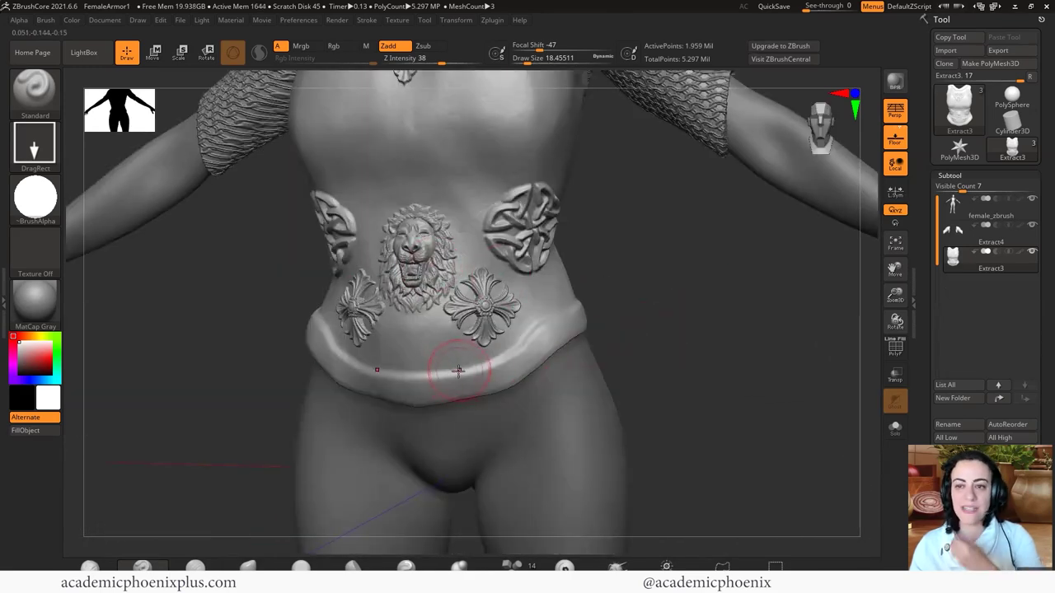
{"action": "right_click_drag", "start_coordinate": [674, 313], "coordinate": [707, 235], "text": "ctrl"}
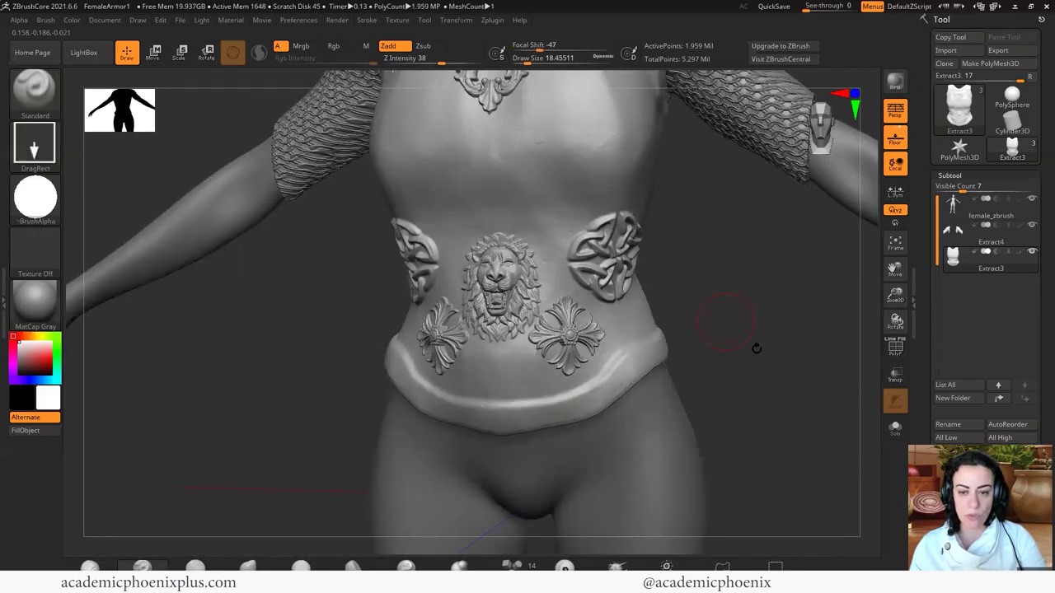
Reduce the MaskPen draw size to 2.61682 and try a short mask stroke on the armor's lower hem.
{"action": "mouse_move", "coordinate": [728, 330]}
{"action": "right_mouse_down", "text": "alt"}
{"action": "mouse_move", "coordinate": [708, 287]}
{"action": "mouse_move", "coordinate": [751, 332]}
{"action": "mouse_move", "coordinate": [689, 306]}
{"action": "mouse_move", "coordinate": [341, 259]}
{"action": "right_mouse_up", "text": "alt"}
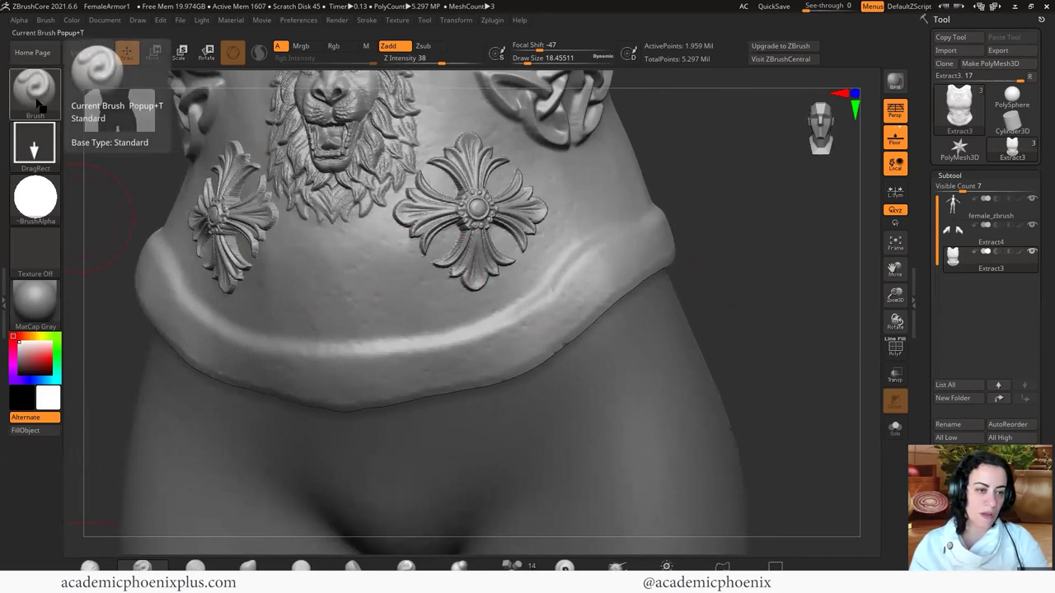
{"action": "key", "text": "ctrl"}
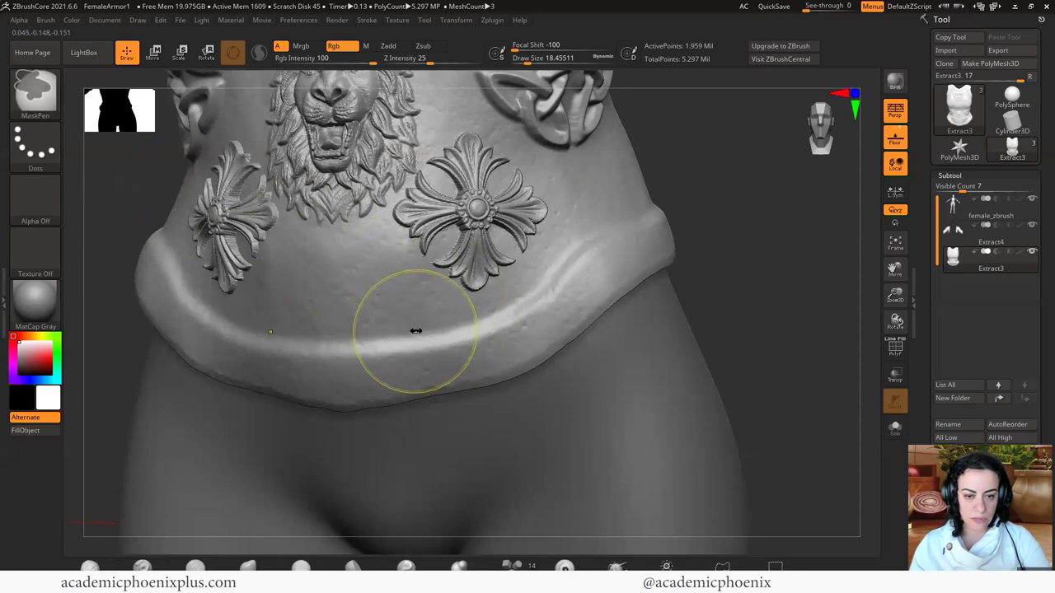
{"action": "key", "text": "space"}
{"action": "mouse_move", "coordinate": [408, 332]}
{"action": "left_mouse_down"}
{"action": "mouse_move", "coordinate": [419, 333]}
{"action": "mouse_move", "coordinate": [407, 332]}
{"action": "left_mouse_up"}
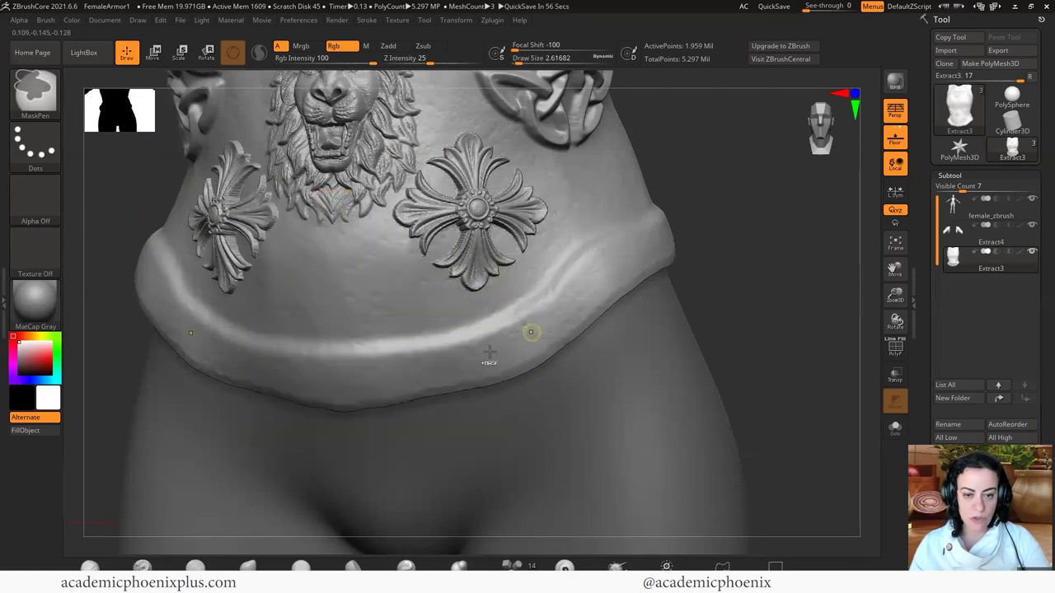
{"action": "left_click_drag", "start_coordinate": [386, 376], "coordinate": [392, 391], "text": "ctrl"}
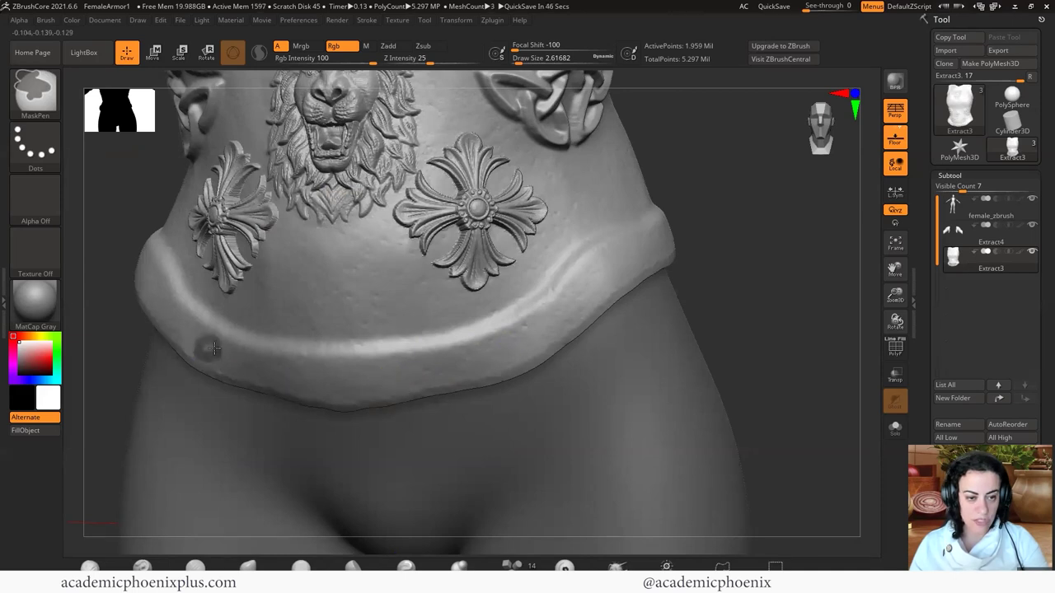
Paint the characters "OI" as a mask on one side of the armor's lower hem, undoing the bad stroke.
{"action": "left_click", "coordinate": [242, 351], "text": "ctrl"}
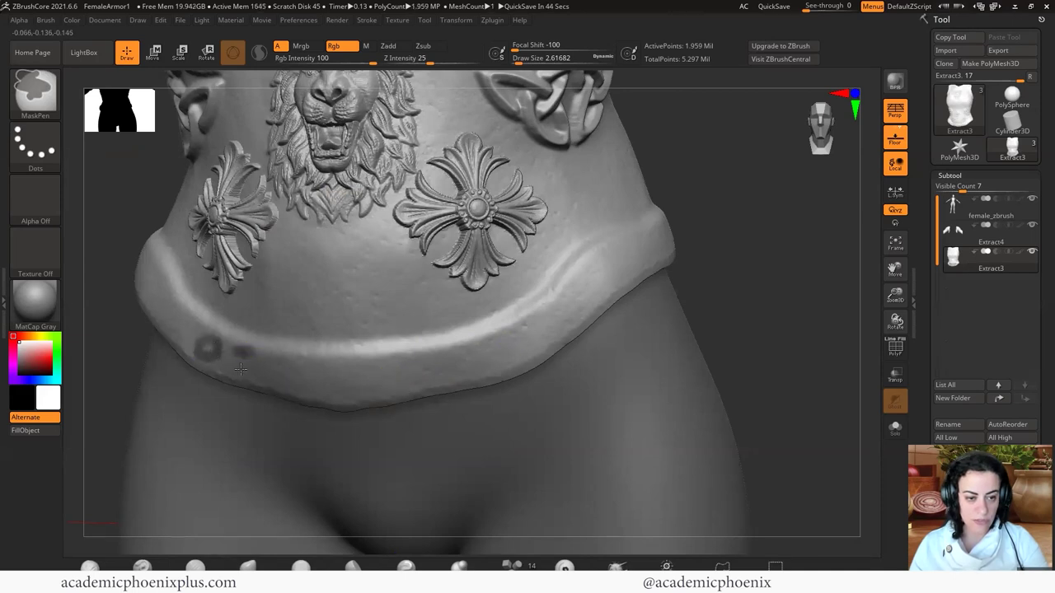
{"action": "left_click_drag", "start_coordinate": [265, 373], "coordinate": [283, 380], "text": "ctrl"}
{"action": "key", "text": "ctrl+z"}
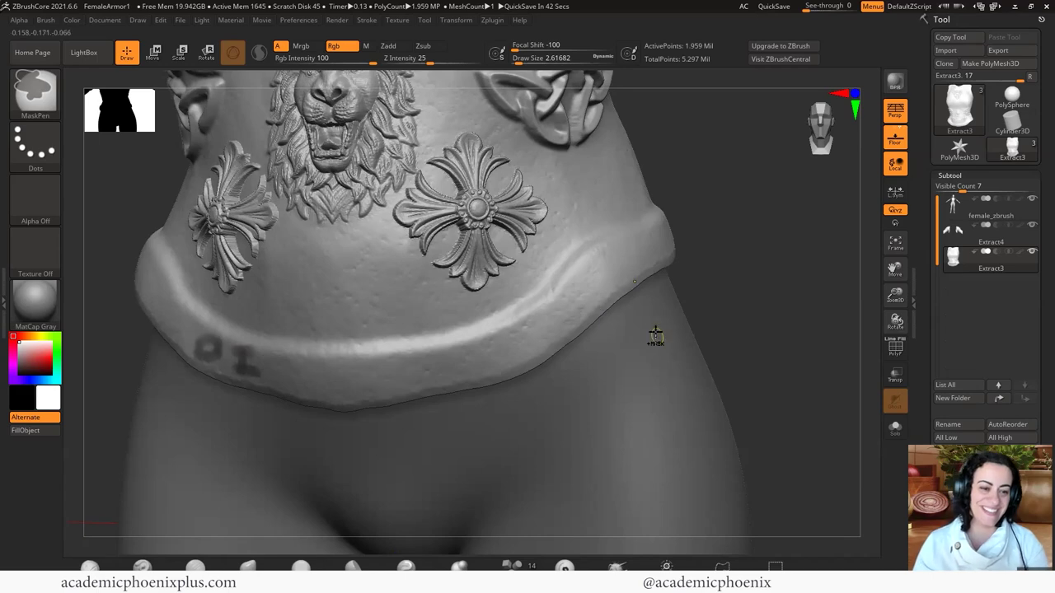
Undo the "OI" mask painted on the armor's lower hem.
{"action": "key", "text": "ctrl+z"}
{"action": "key", "text": "ctrl+z"}
{"action": "key", "text": "ctrl+z"}
Carve an angular Greek-key style line pattern into the middle of the armor's lower hem with the DamStandard brush, undoing the bad stroke.
{"action": "left_click", "coordinate": [41, 97]}
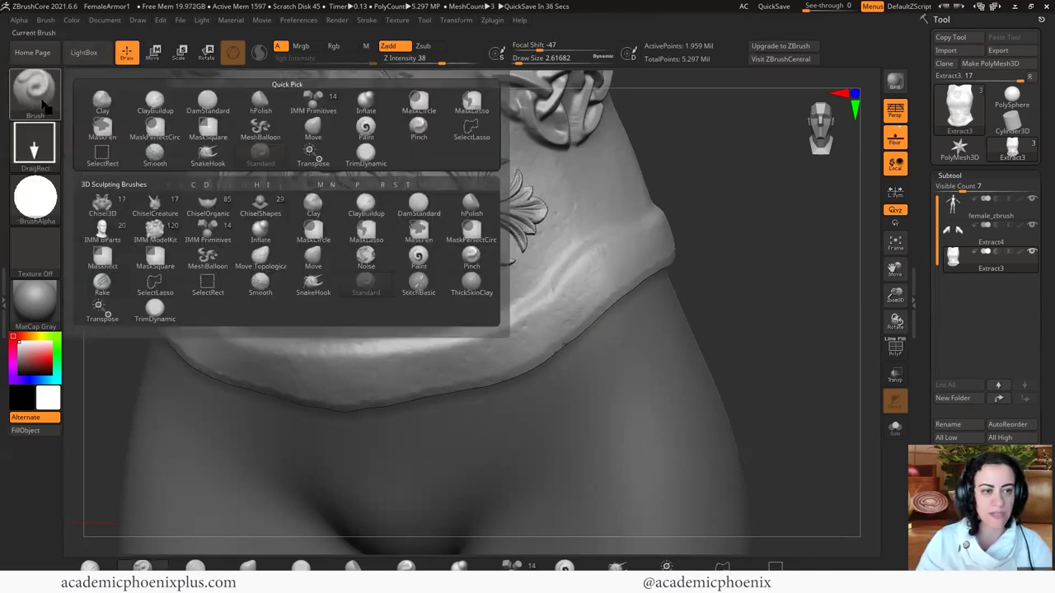
{"action": "left_click", "coordinate": [208, 102]}
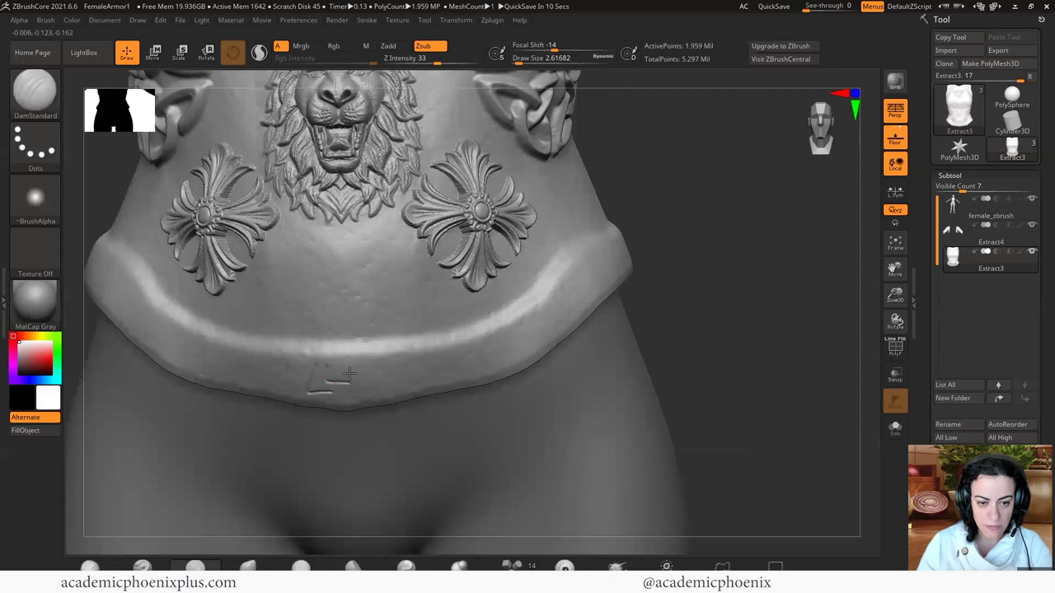
{"action": "left_click_drag", "start_coordinate": [404, 388], "coordinate": [351, 387]}
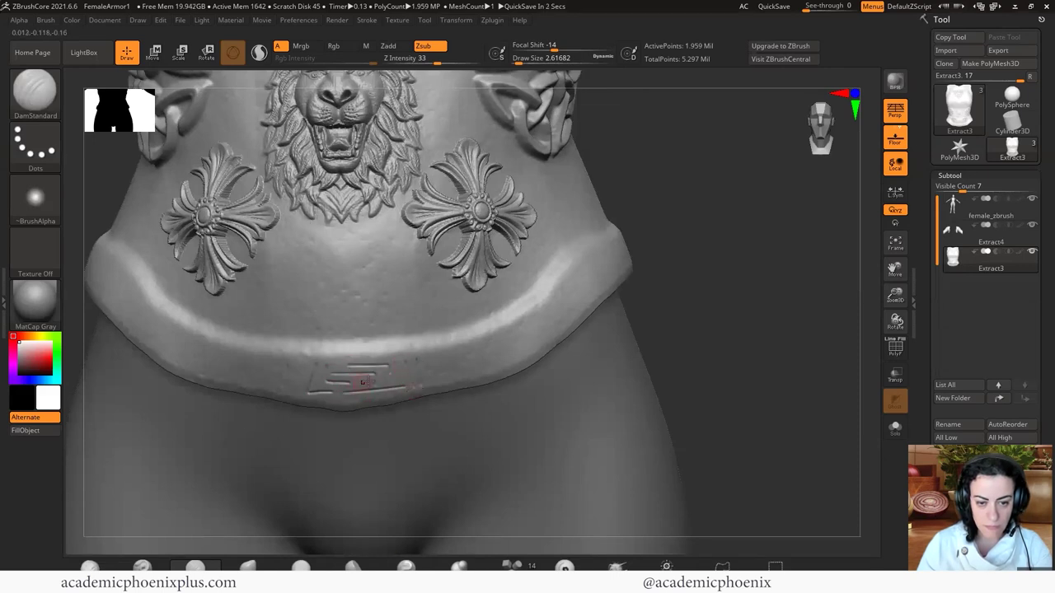
{"action": "left_click_drag", "start_coordinate": [468, 351], "coordinate": [429, 365]}
{"action": "key", "text": "ctrl+z"}
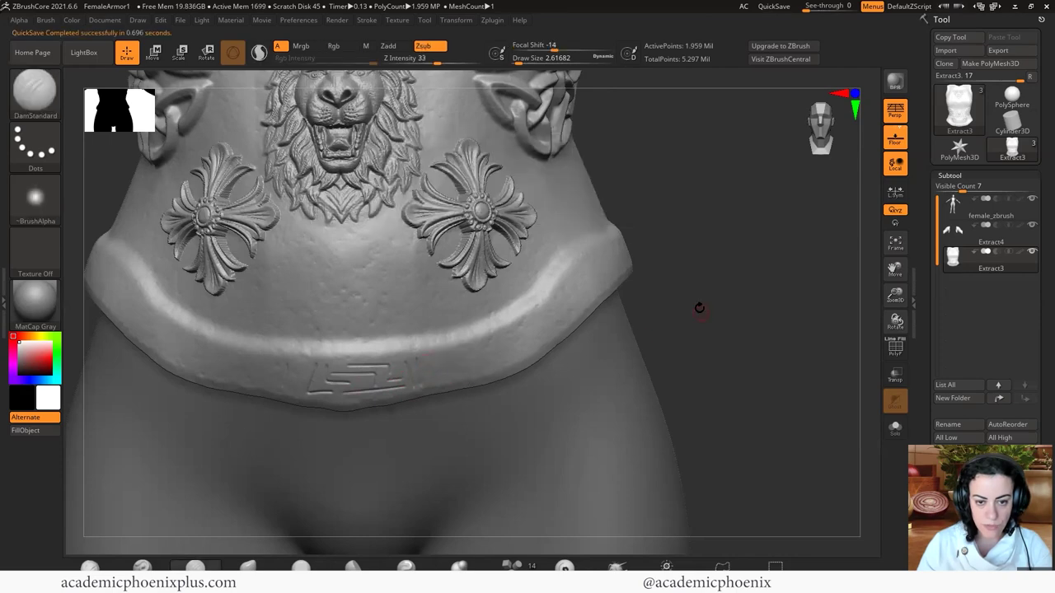
Hide the female_zbrush body so that only the armor and sleeves are displayed.
{"action": "left_click_drag", "start_coordinate": [699, 308], "coordinate": [626, 310]}
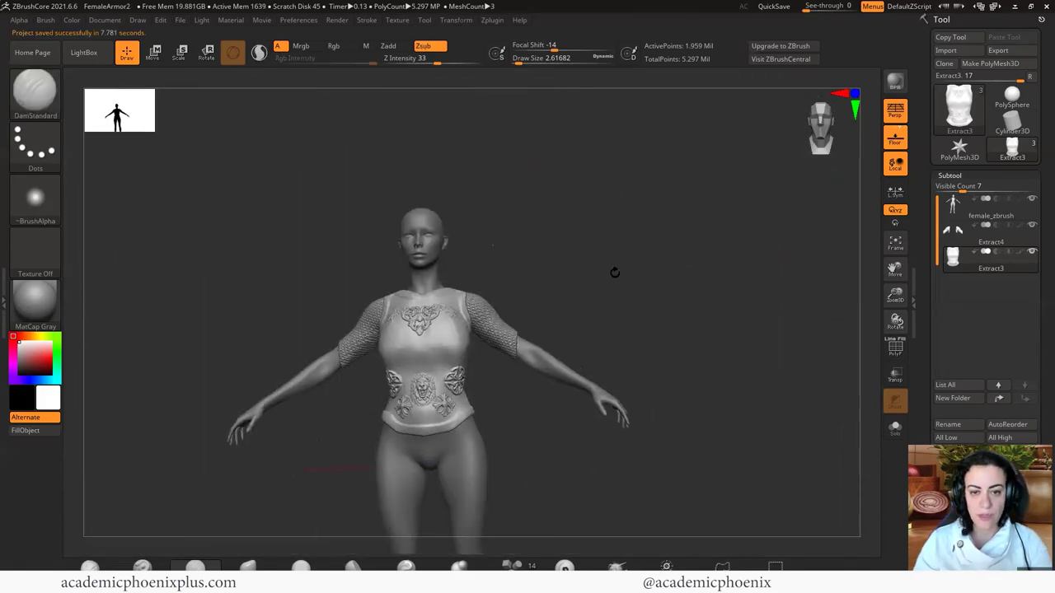
{"action": "left_click_drag", "start_coordinate": [615, 272], "coordinate": [561, 259]}
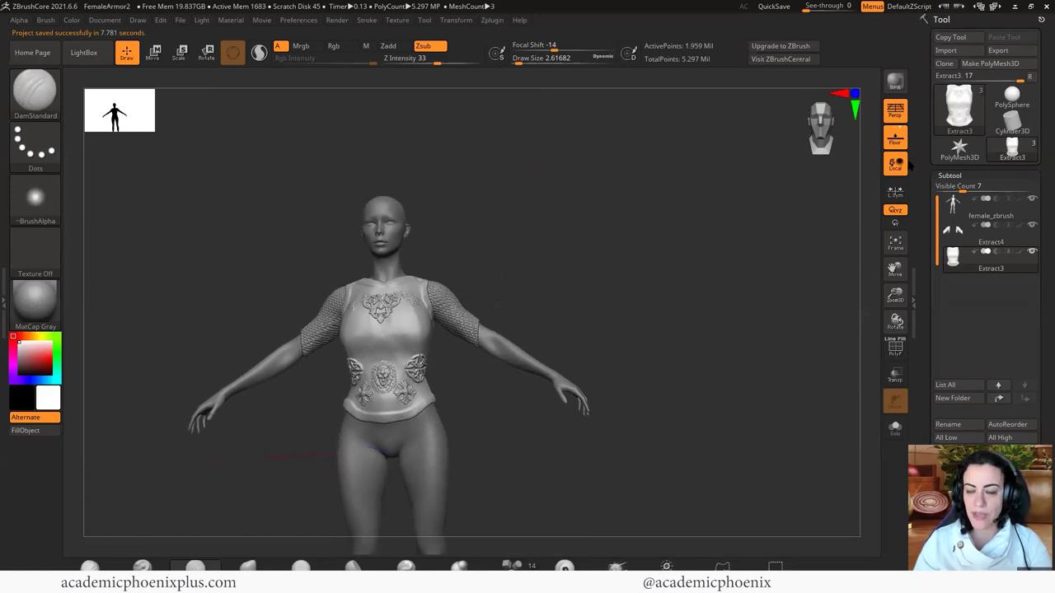
{"action": "left_click", "coordinate": [1033, 200]}
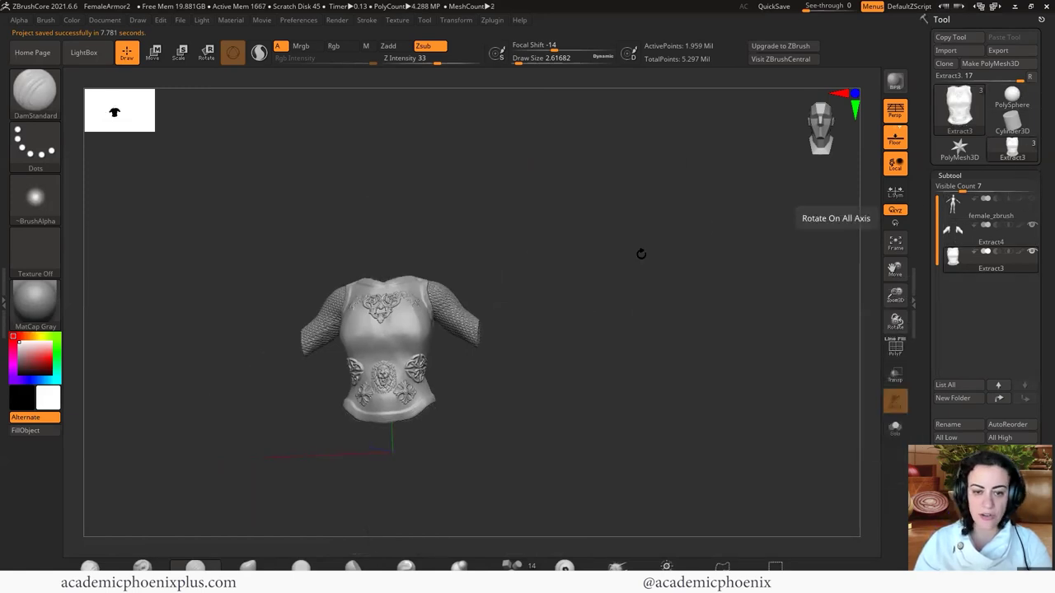
{"action": "left_click_drag", "start_coordinate": [640, 252], "coordinate": [696, 332]}
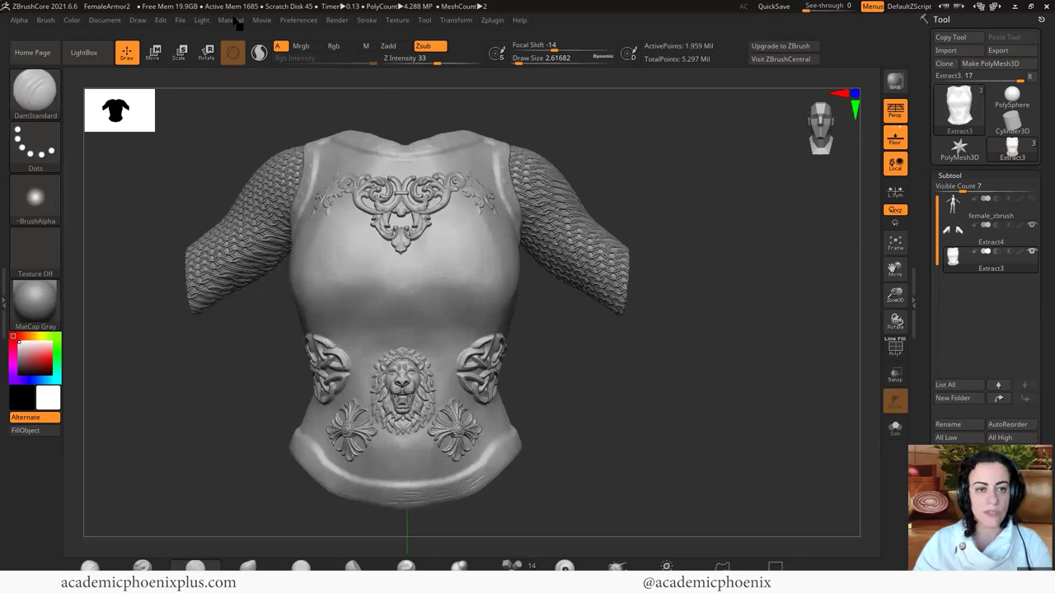
Try the MatCap Metal03 material on the armor and sleeves.
{"action": "left_click", "coordinate": [37, 305]}
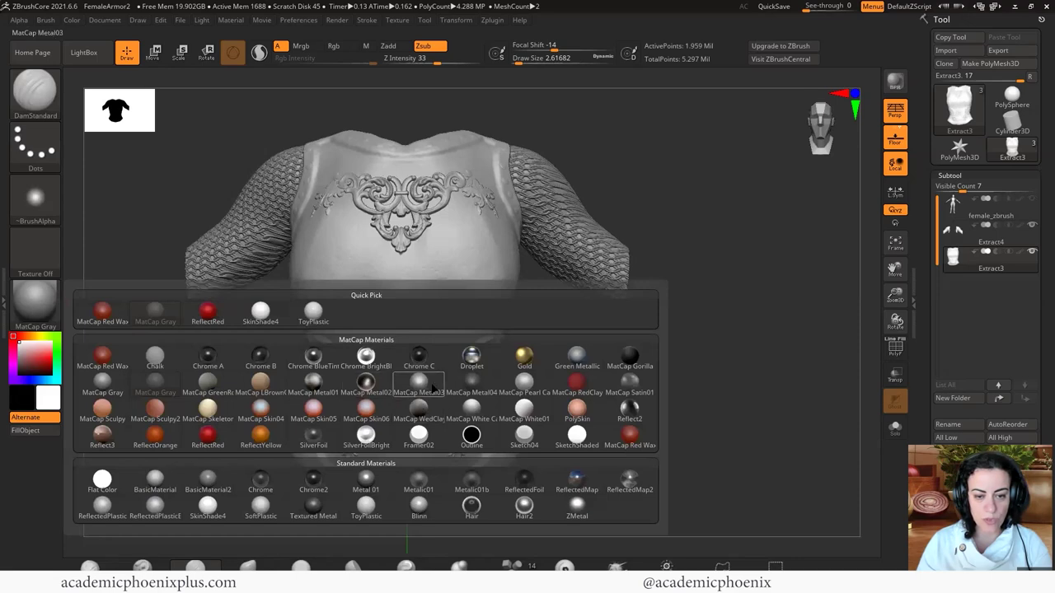
{"action": "left_click", "coordinate": [421, 385]}
{"action": "left_click_drag", "start_coordinate": [642, 370], "coordinate": [592, 236]}
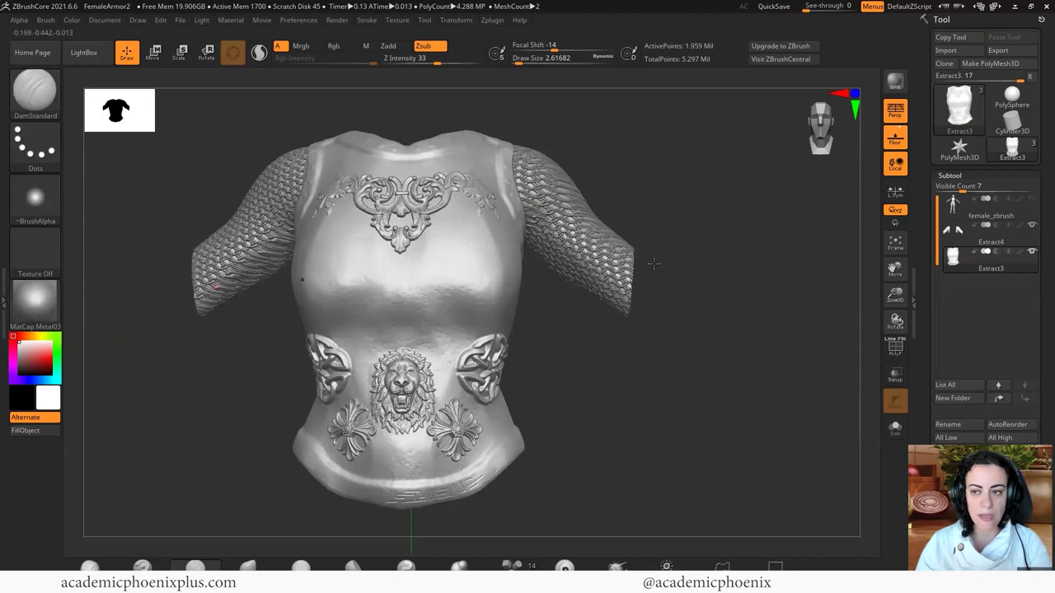
Make the Extract4 sleeves active and try out the SilverFoilBright and Chrome B materials on the model.
{"action": "left_click", "coordinate": [956, 234]}
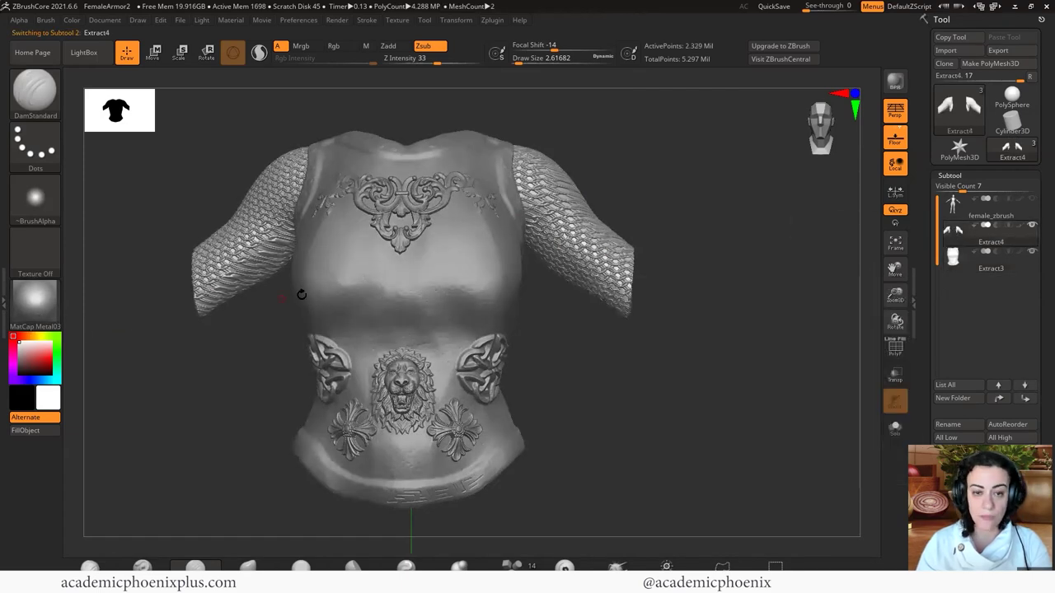
{"action": "left_click", "coordinate": [37, 322]}
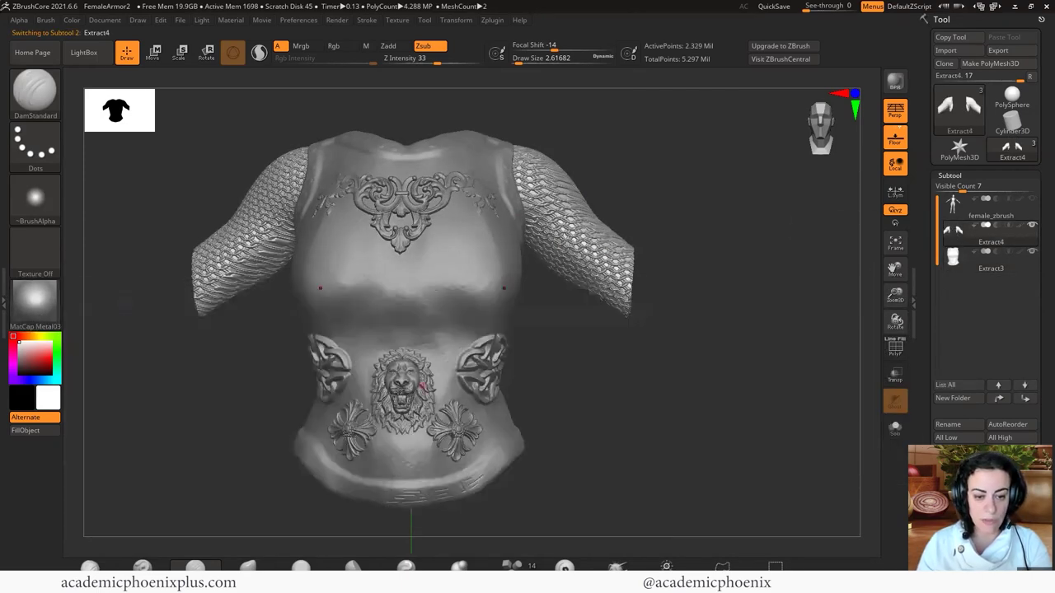
{"action": "left_click", "coordinate": [47, 322]}
{"action": "left_click", "coordinate": [371, 438]}
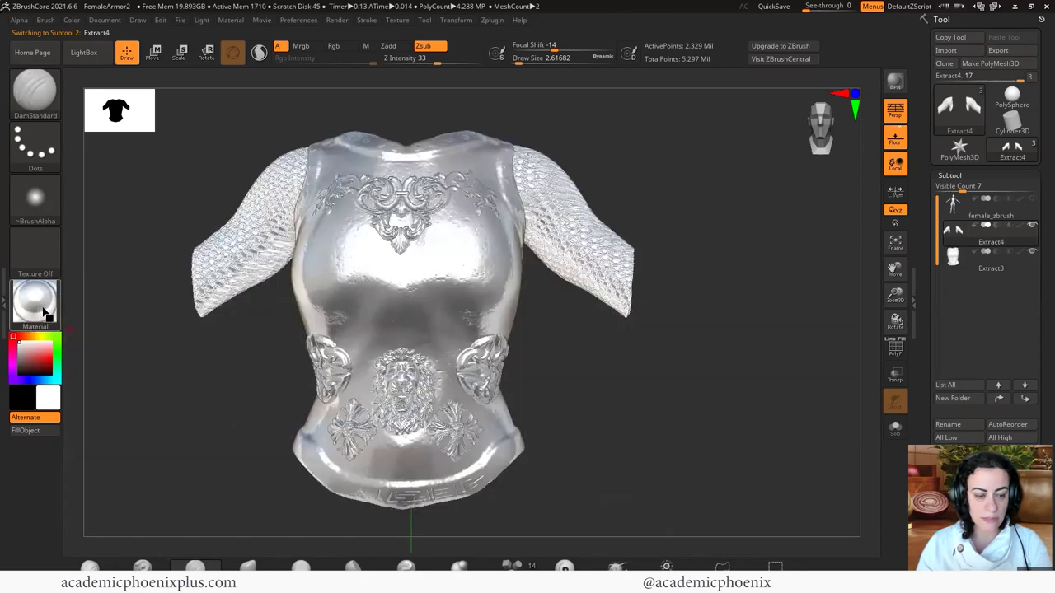
{"action": "left_click", "coordinate": [37, 313]}
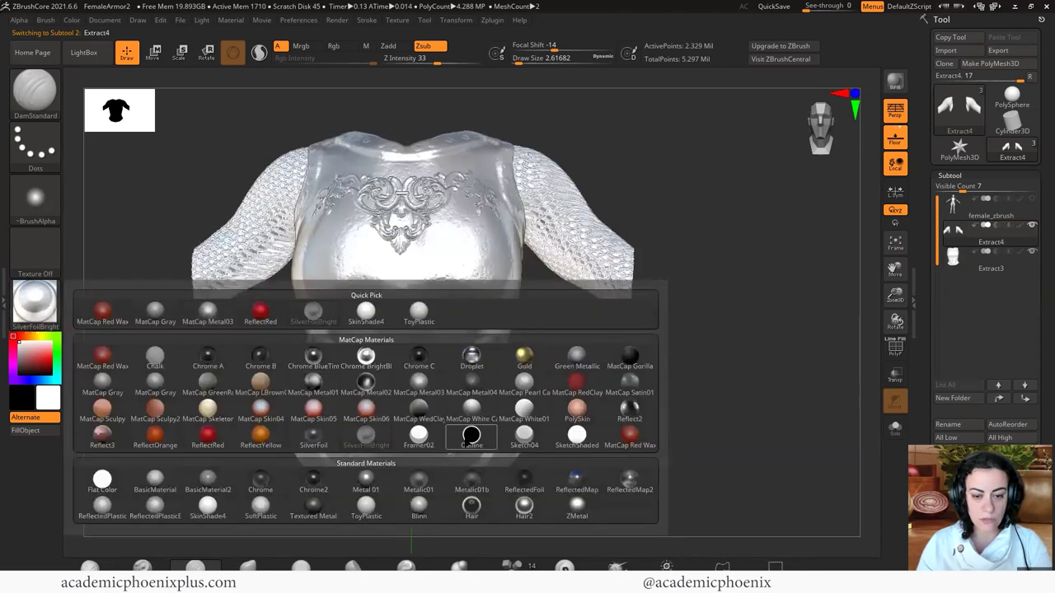
{"action": "left_click", "coordinate": [255, 354]}
Fill the sleeves with MatCap Satin01, using only the material channel with Zsub turned off.
{"action": "left_click", "coordinate": [38, 309]}
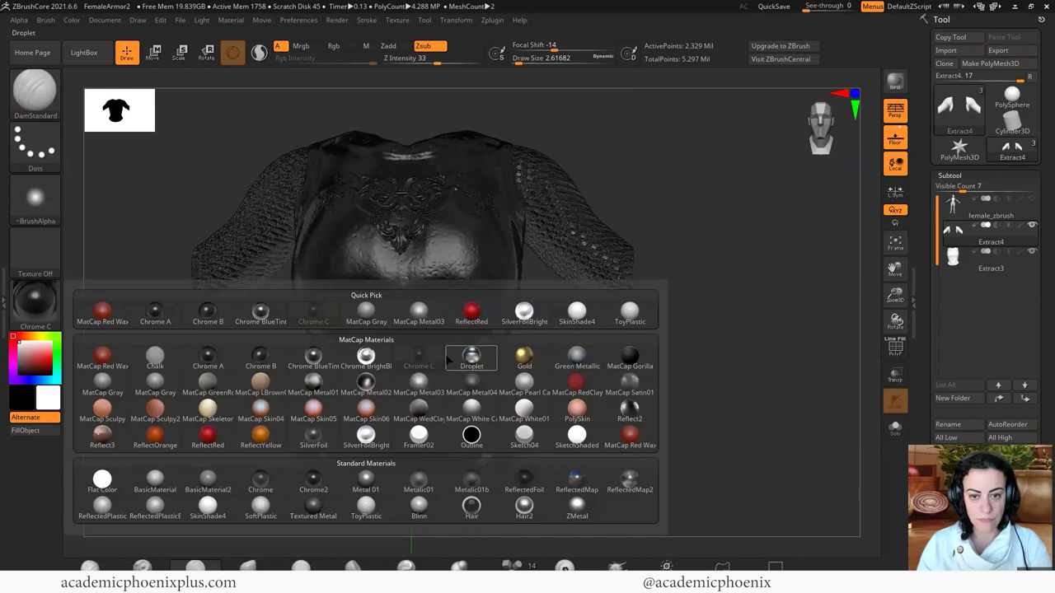
{"action": "mouse_move", "coordinate": [449, 357]}
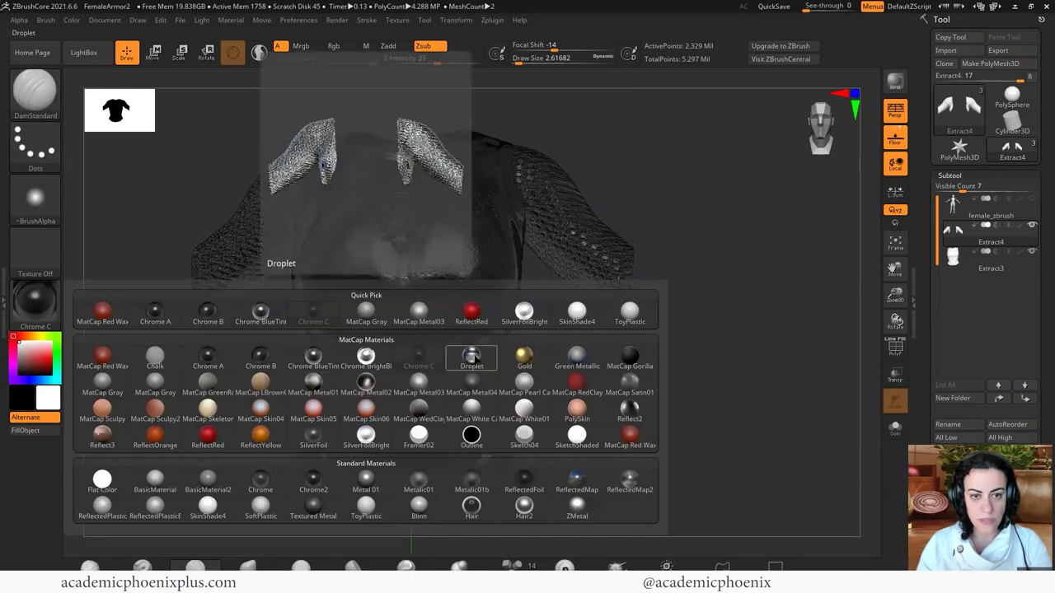
{"action": "left_click", "coordinate": [633, 382]}
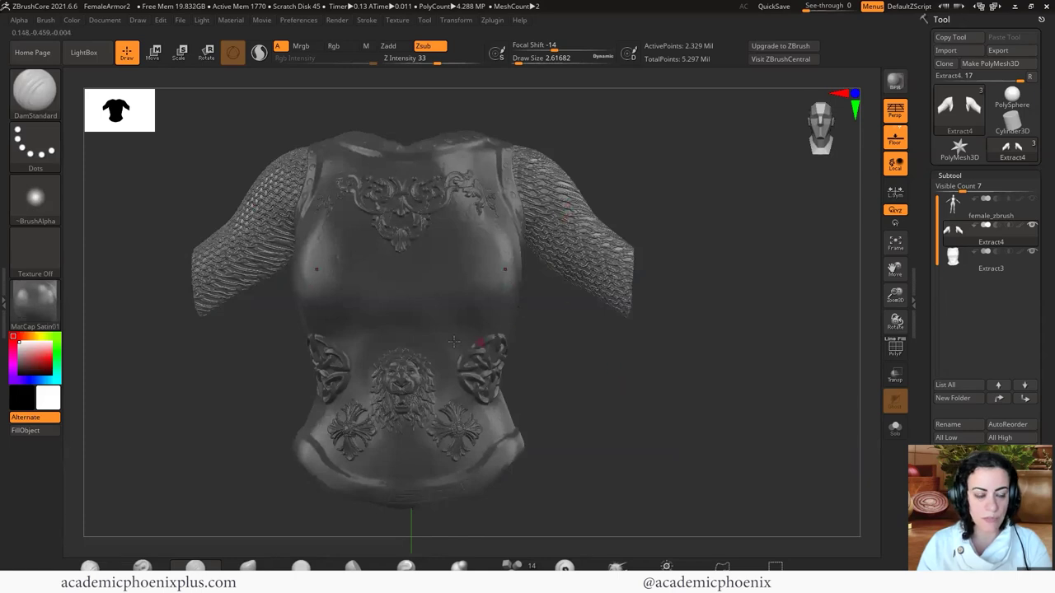
{"action": "left_click", "coordinate": [369, 48]}
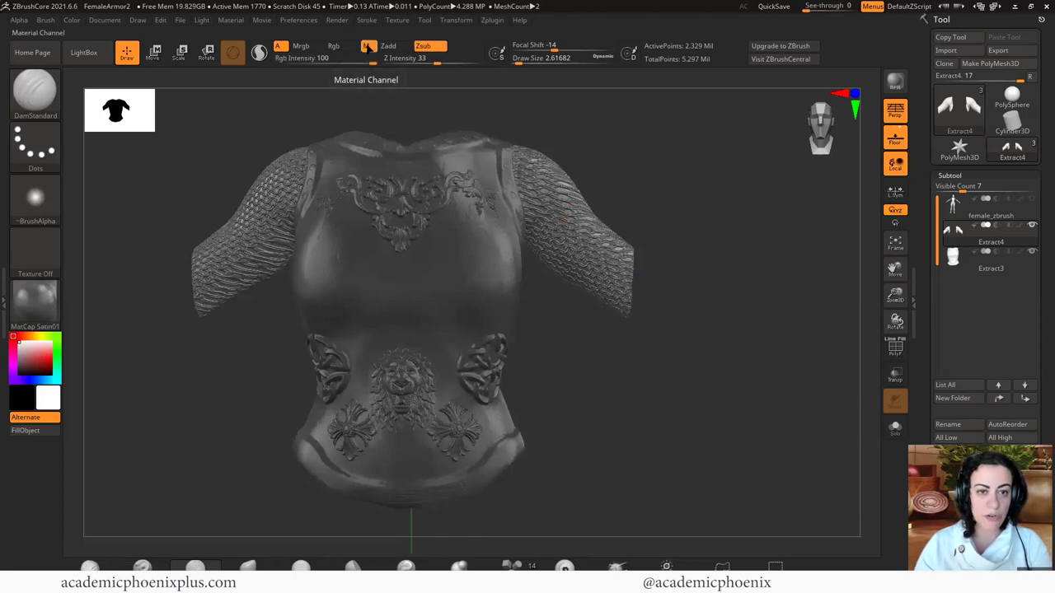
{"action": "left_click", "coordinate": [430, 47]}
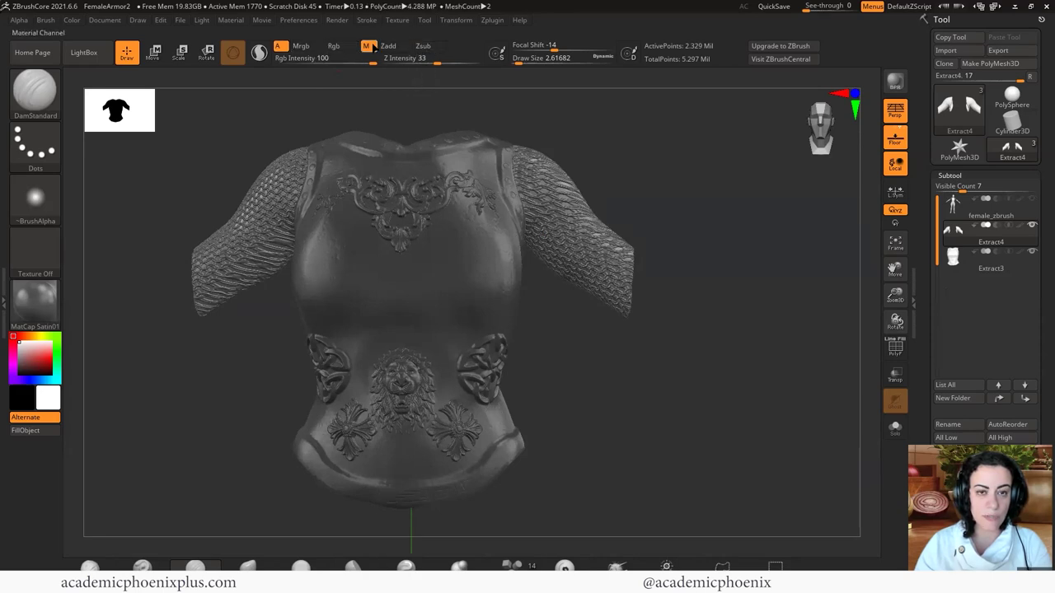
{"action": "left_click", "coordinate": [44, 434]}
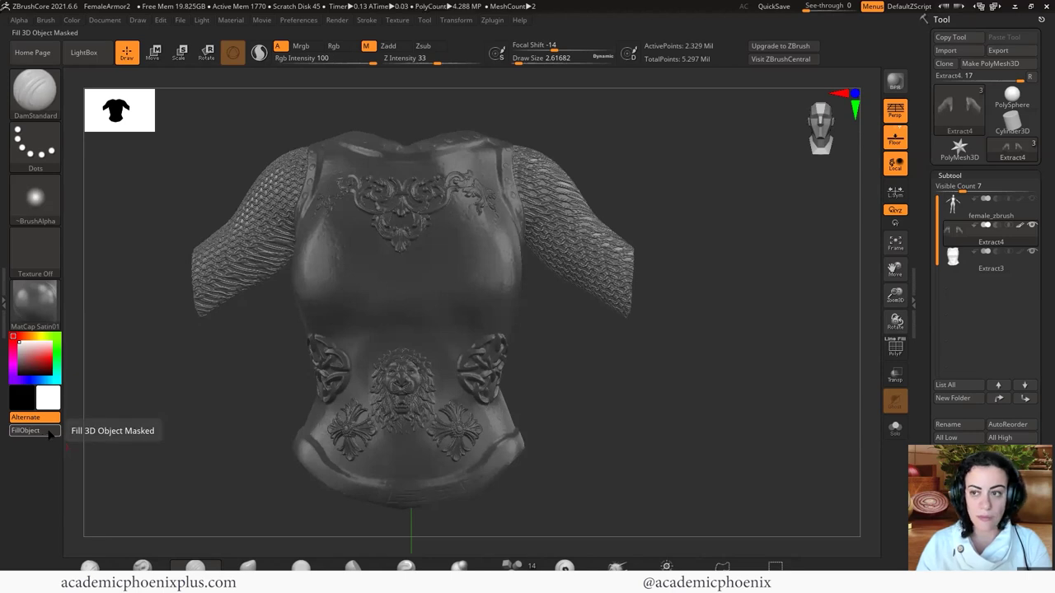
Make the Extract3 armor active and fill it with the Metal 01 material.
{"action": "left_click", "coordinate": [953, 259]}
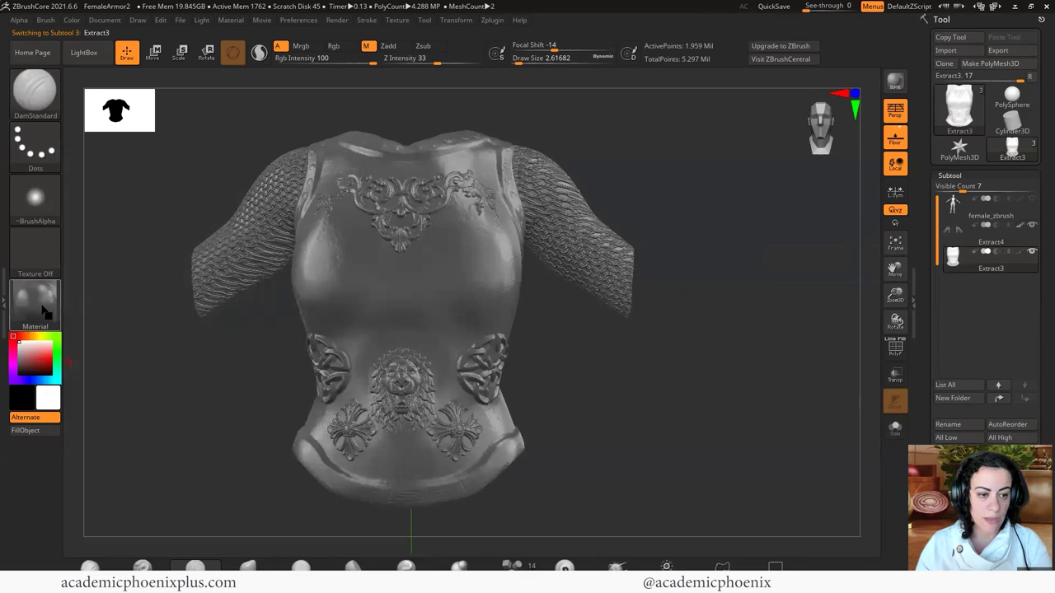
{"action": "left_click", "coordinate": [45, 312]}
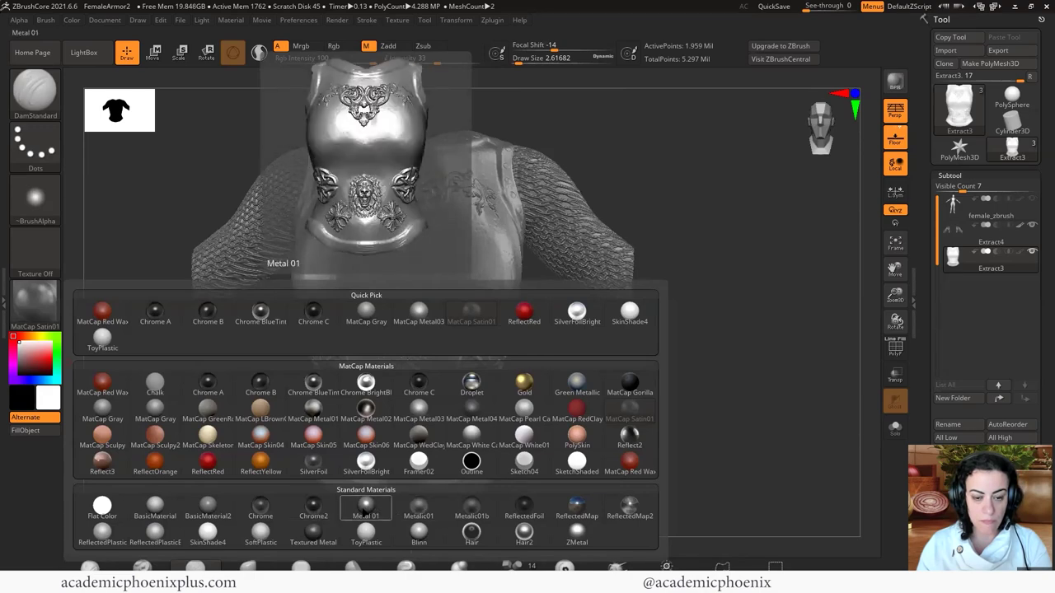
{"action": "left_click", "coordinate": [362, 511]}
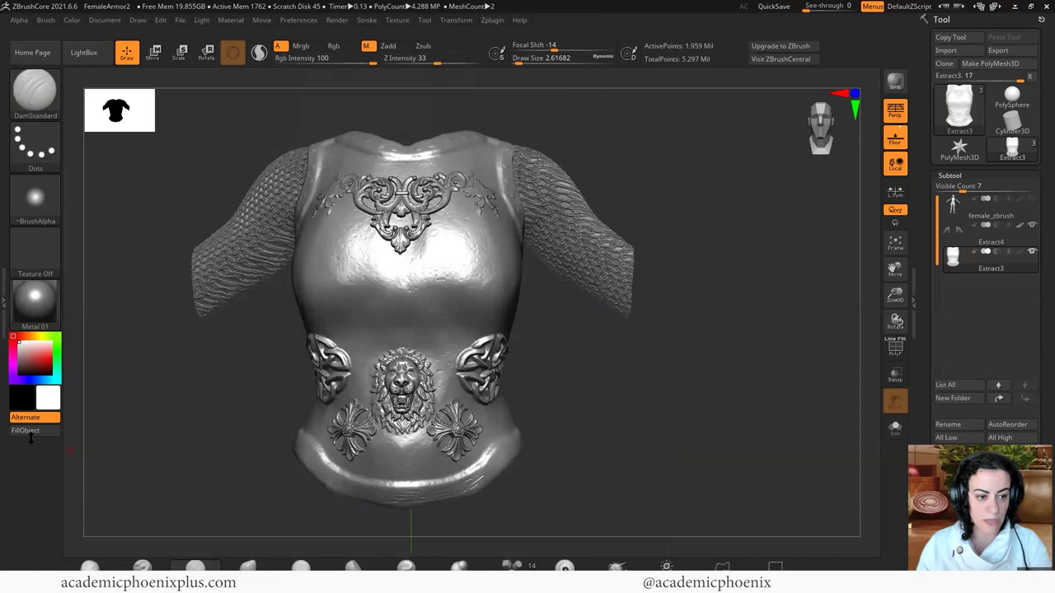
{"action": "left_click", "coordinate": [35, 431]}
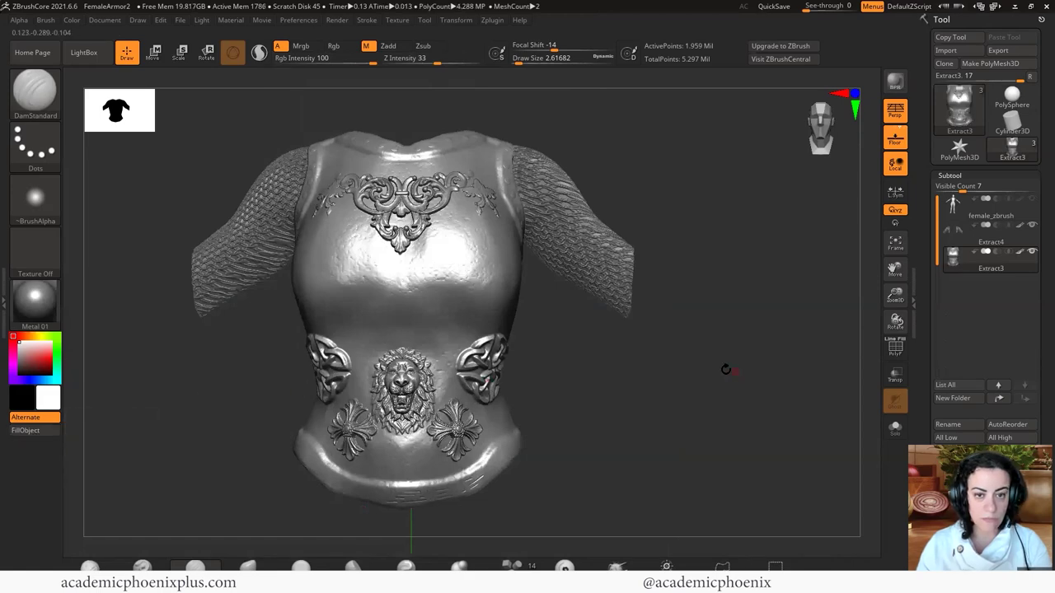
Choose the Gold material, make a thin test stroke on the armor's lower hem and raise the draw size to 20.00594.
{"action": "left_click_drag", "start_coordinate": [726, 369], "coordinate": [525, 437]}
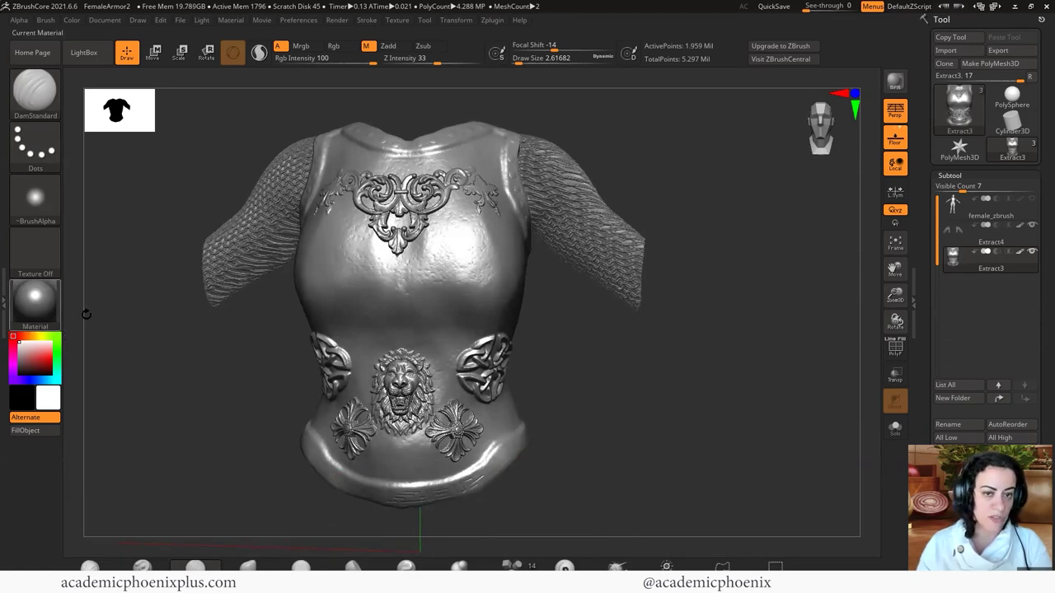
{"action": "left_click", "coordinate": [33, 309]}
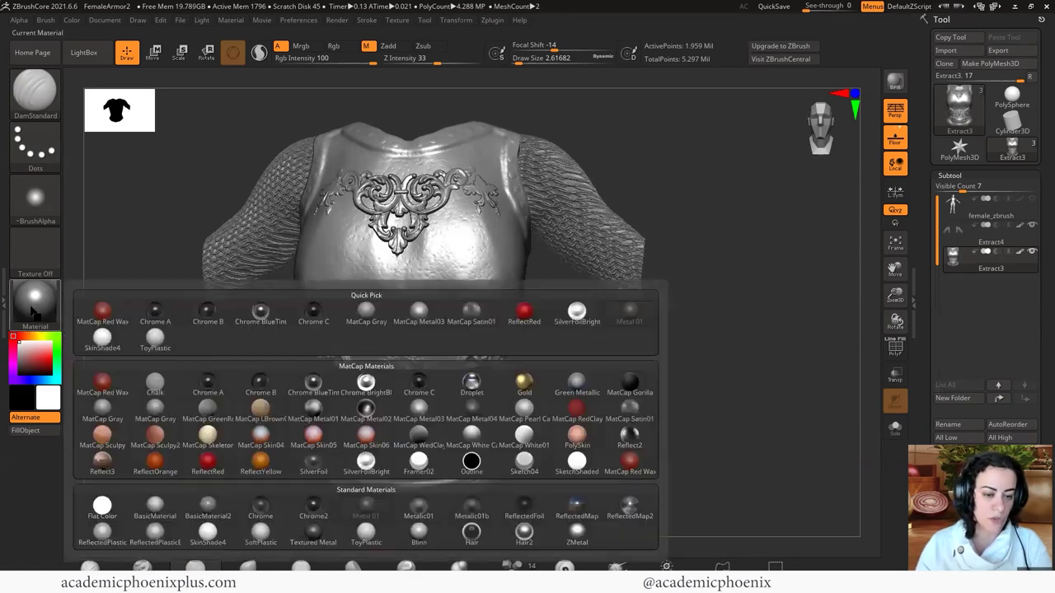
{"action": "left_click", "coordinate": [534, 379]}
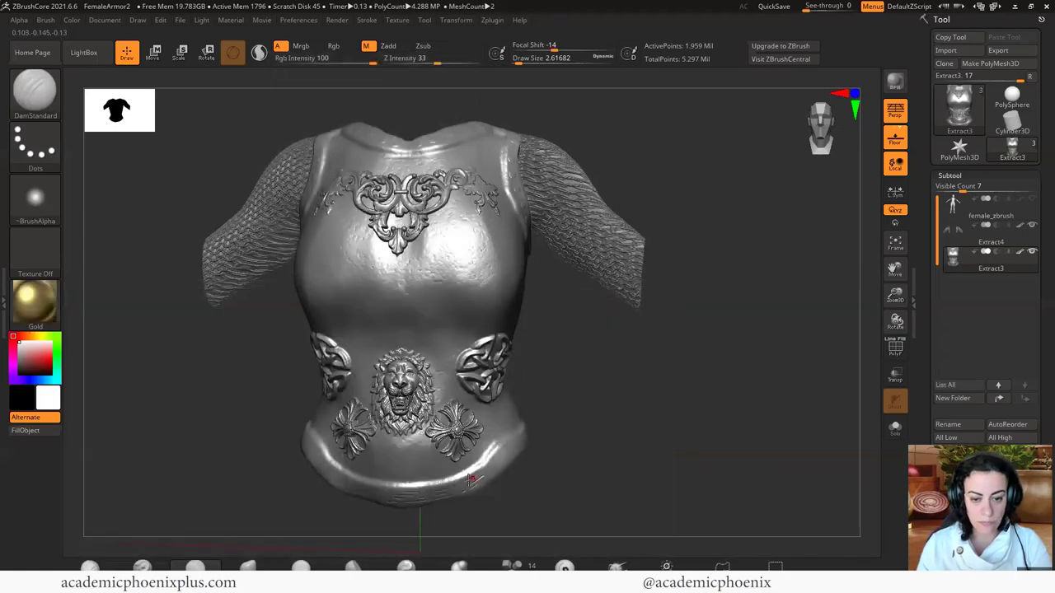
{"action": "left_click_drag", "start_coordinate": [461, 493], "coordinate": [480, 478]}
{"action": "key", "text": "space"}
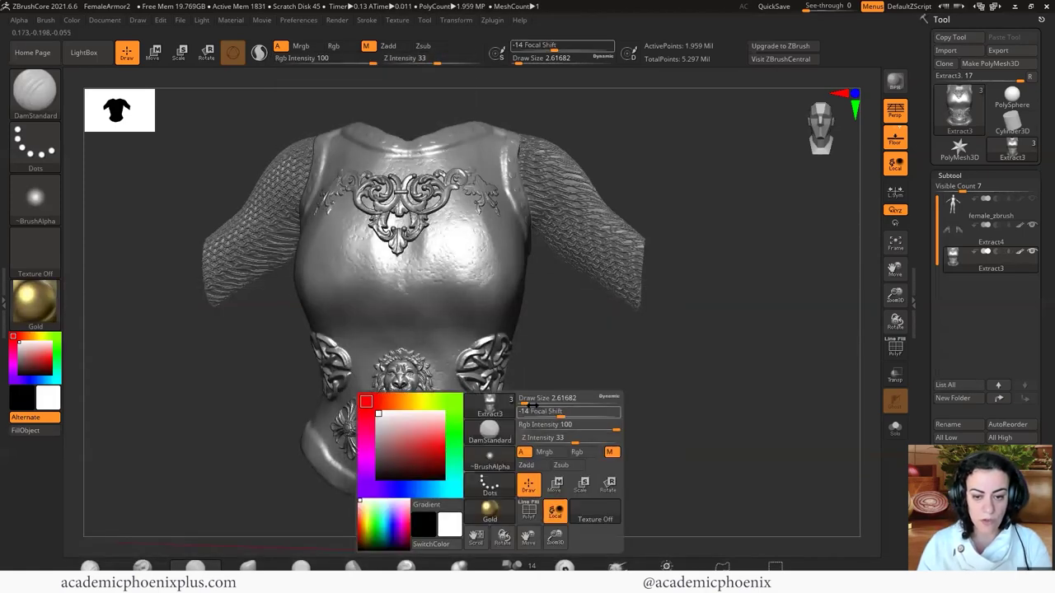
{"action": "left_click_drag", "start_coordinate": [527, 402], "coordinate": [531, 404]}
Paint the Gold material along one half of the armor's lower hem, from near the front centre around to the side.
{"action": "left_click_drag", "start_coordinate": [600, 431], "coordinate": [579, 420]}
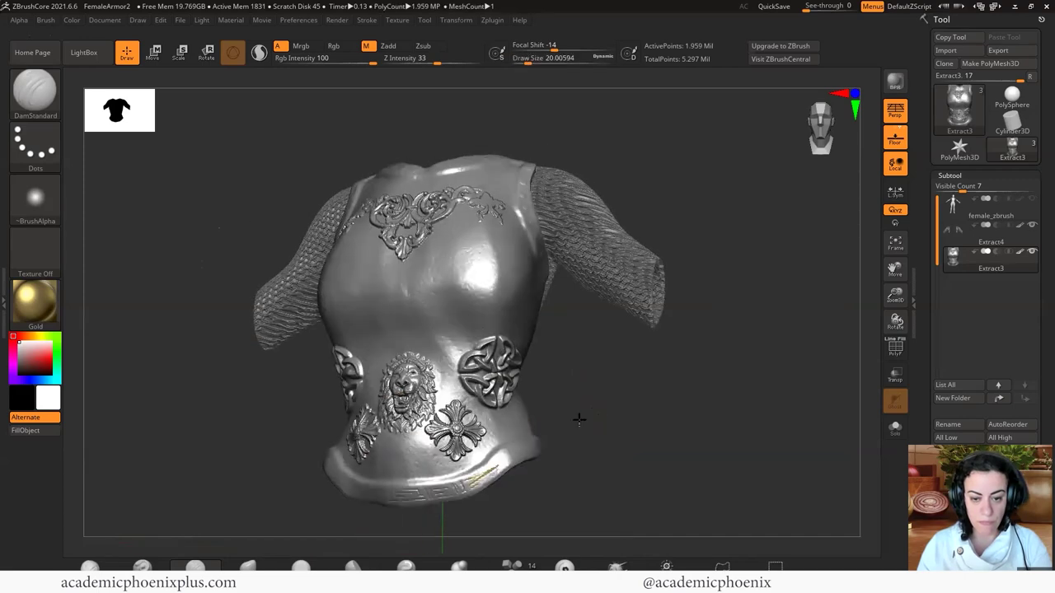
{"action": "mouse_move", "coordinate": [484, 481]}
{"action": "left_mouse_down"}
{"action": "mouse_move", "coordinate": [494, 475]}
{"action": "mouse_move", "coordinate": [481, 478]}
{"action": "left_mouse_up"}
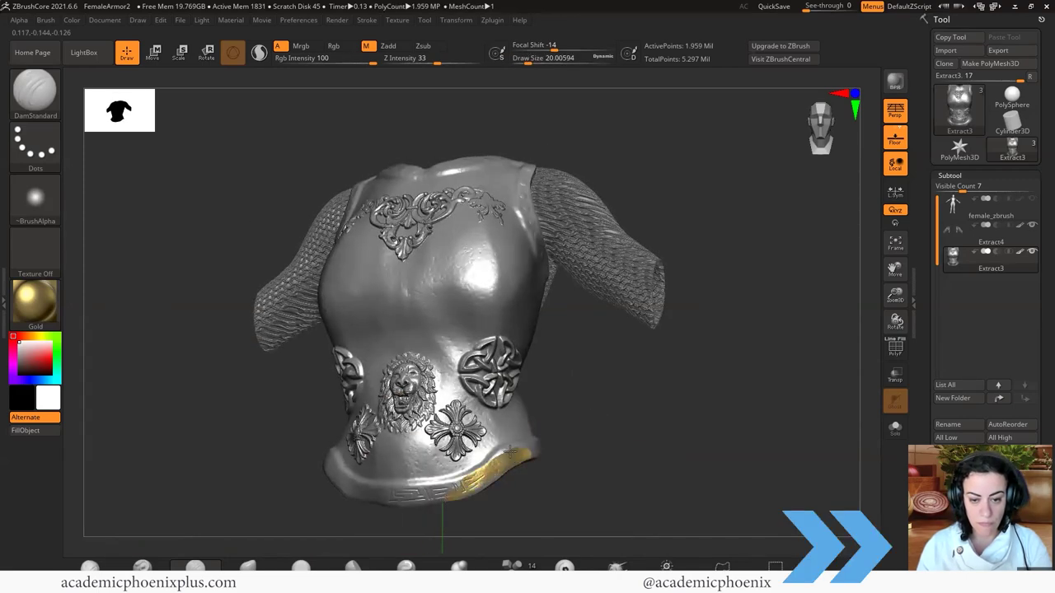
{"action": "left_click_drag", "start_coordinate": [606, 449], "coordinate": [544, 458]}
{"action": "left_click_drag", "start_coordinate": [554, 453], "coordinate": [502, 456]}
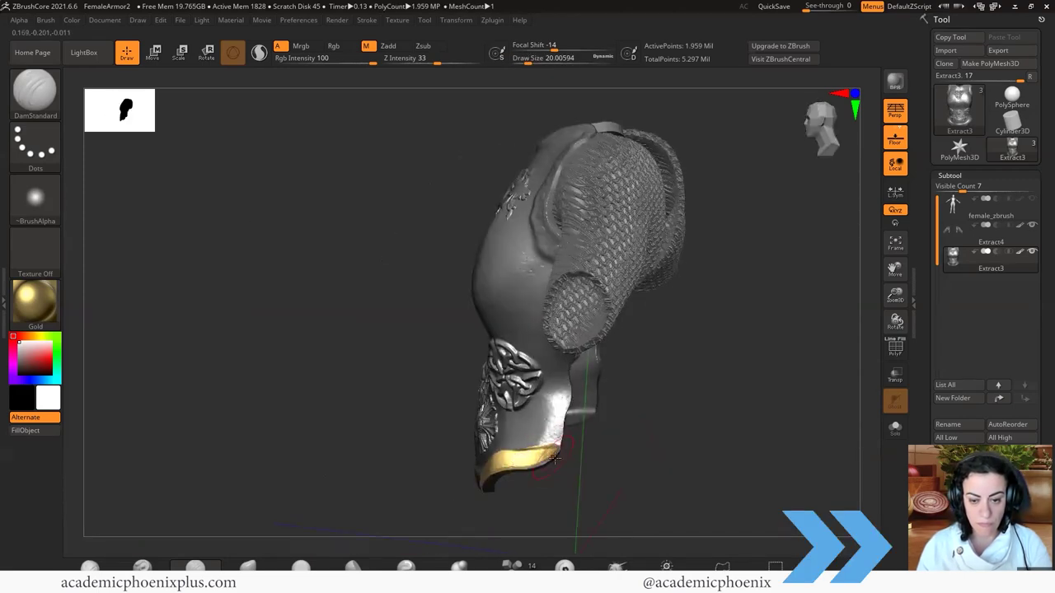
{"action": "right_click_drag", "start_coordinate": [554, 459], "coordinate": [483, 478]}
{"action": "right_click_drag", "start_coordinate": [547, 494], "coordinate": [490, 490]}
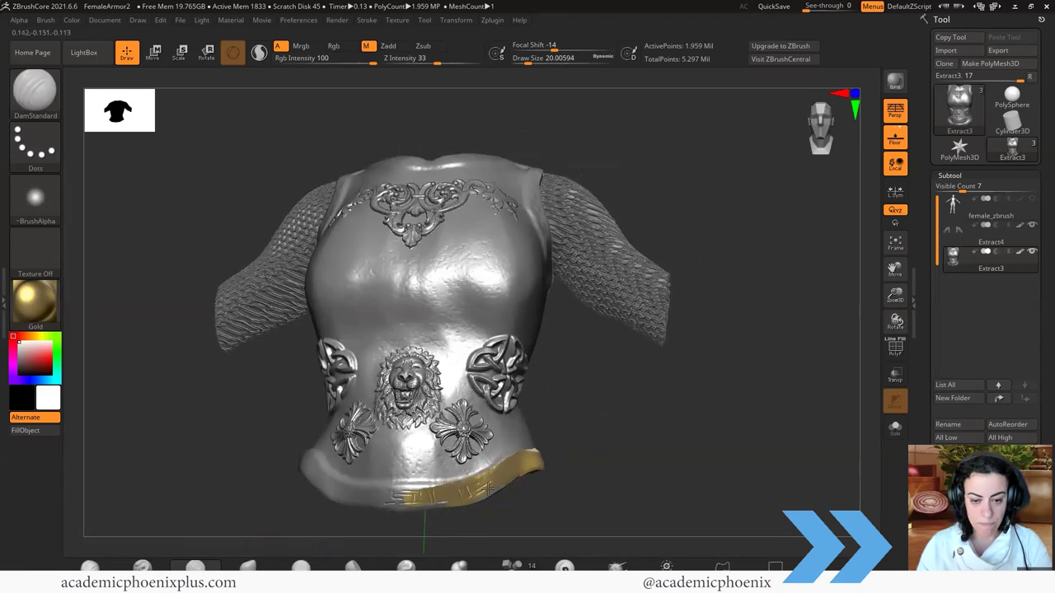
Extend the Gold material across the front centre of the lower hem and around its opposite side.
{"action": "mouse_move", "coordinate": [416, 503]}
{"action": "left_mouse_down"}
{"action": "mouse_move", "coordinate": [487, 490]}
{"action": "mouse_move", "coordinate": [570, 513]}
{"action": "left_mouse_up"}
{"action": "mouse_move", "coordinate": [453, 490]}
{"action": "left_mouse_down"}
{"action": "mouse_move", "coordinate": [300, 481]}
{"action": "mouse_move", "coordinate": [297, 496]}
{"action": "left_mouse_up"}
{"action": "left_click_drag", "start_coordinate": [527, 499], "coordinate": [618, 491]}
{"action": "left_click_drag", "start_coordinate": [323, 505], "coordinate": [246, 480]}
{"action": "mouse_move", "coordinate": [240, 509]}
{"action": "left_mouse_down"}
{"action": "mouse_move", "coordinate": [309, 503]}
{"action": "mouse_move", "coordinate": [214, 475]}
{"action": "left_mouse_up"}
{"action": "right_click_drag", "start_coordinate": [213, 475], "coordinate": [344, 507]}
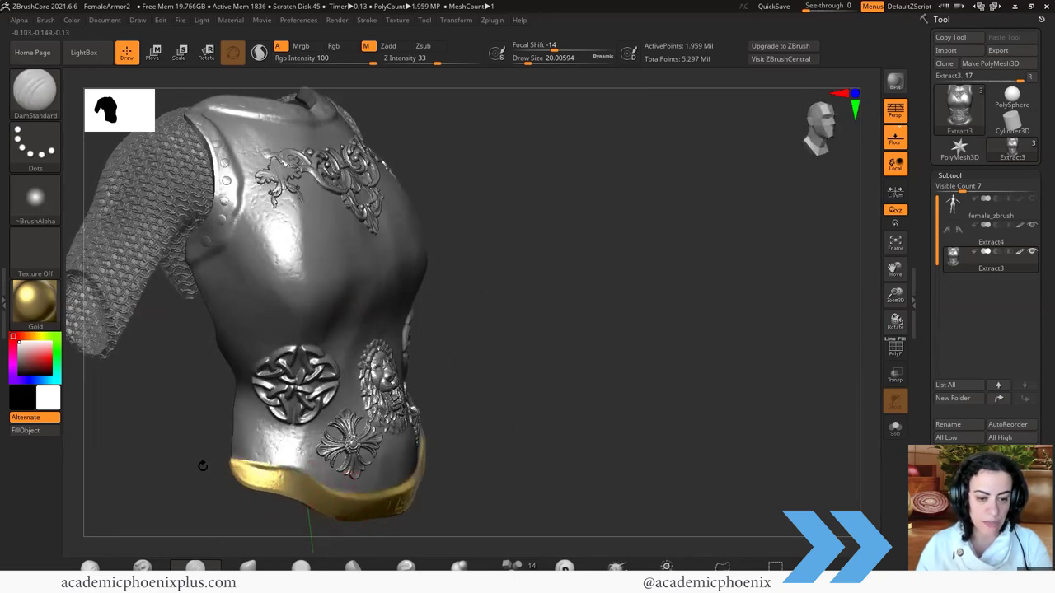
{"action": "right_click_drag", "start_coordinate": [202, 465], "coordinate": [479, 504]}
{"action": "right_click_drag", "start_coordinate": [607, 482], "coordinate": [503, 479]}
{"action": "mouse_move", "coordinate": [640, 450]}
{"action": "right_mouse_down"}
{"action": "mouse_move", "coordinate": [635, 485]}
{"action": "mouse_move", "coordinate": [659, 441]}
{"action": "right_mouse_up"}
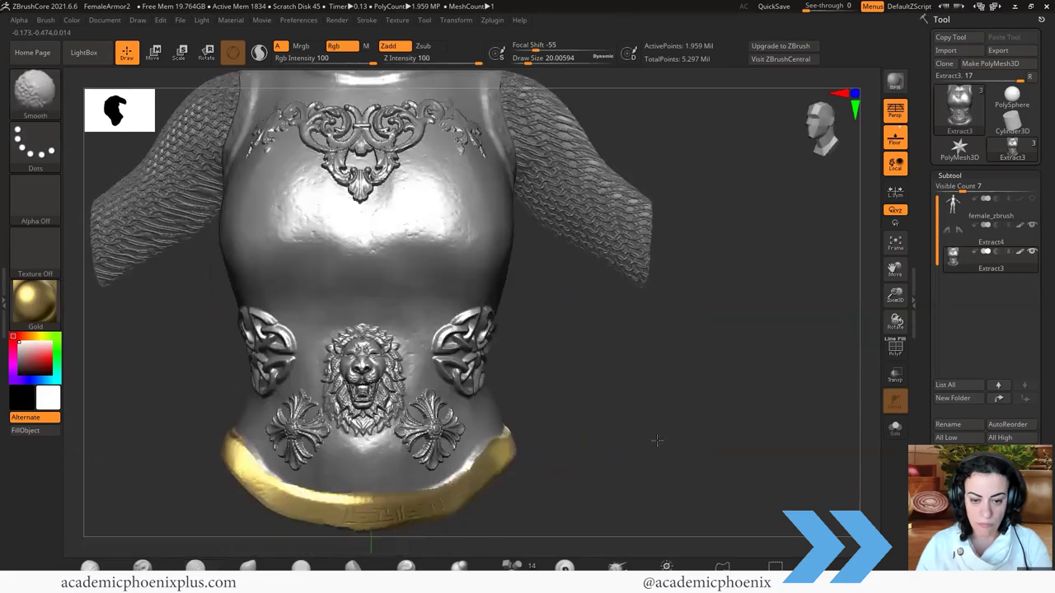
{"action": "right_click_drag", "start_coordinate": [582, 513], "coordinate": [556, 532]}
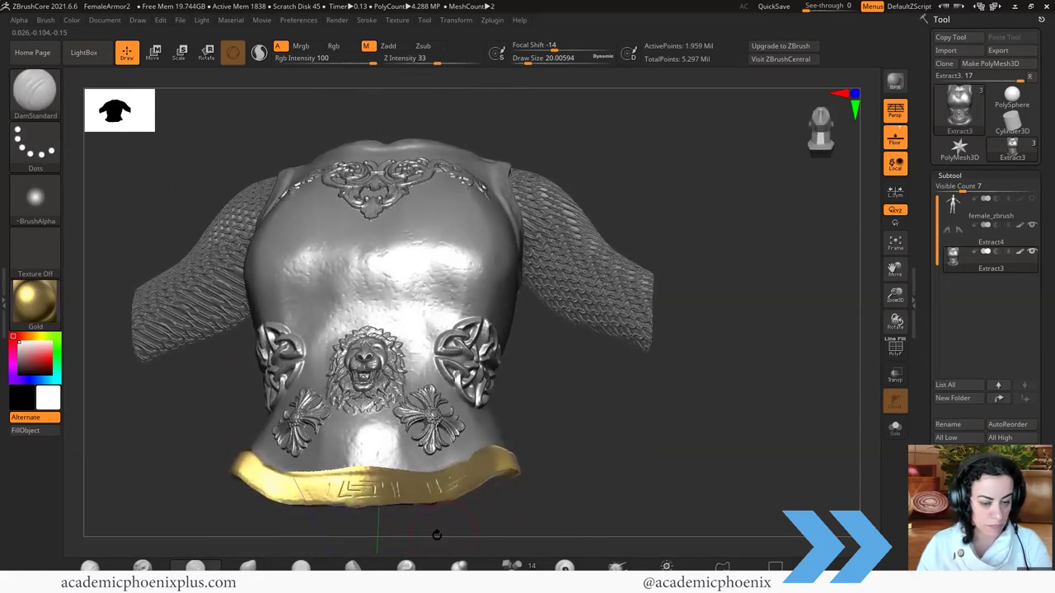
Paint the Gold material along the armor's riveted front neckline, from one shoulder towards the other.
{"action": "right_click_drag", "start_coordinate": [577, 494], "coordinate": [584, 459]}
{"action": "right_click_drag", "start_coordinate": [577, 346], "coordinate": [561, 527], "text": "alt"}
{"action": "right_click_drag", "start_coordinate": [323, 149], "coordinate": [299, 216]}
{"action": "mouse_move", "coordinate": [195, 242]}
{"action": "left_mouse_down"}
{"action": "mouse_move", "coordinate": [268, 294]}
{"action": "mouse_move", "coordinate": [317, 297]}
{"action": "mouse_move", "coordinate": [400, 220]}
{"action": "mouse_move", "coordinate": [258, 271]}
{"action": "left_mouse_up"}
{"action": "mouse_move", "coordinate": [208, 239]}
{"action": "right_mouse_down"}
{"action": "mouse_move", "coordinate": [318, 166]}
{"action": "mouse_move", "coordinate": [324, 293]}
{"action": "right_mouse_up"}
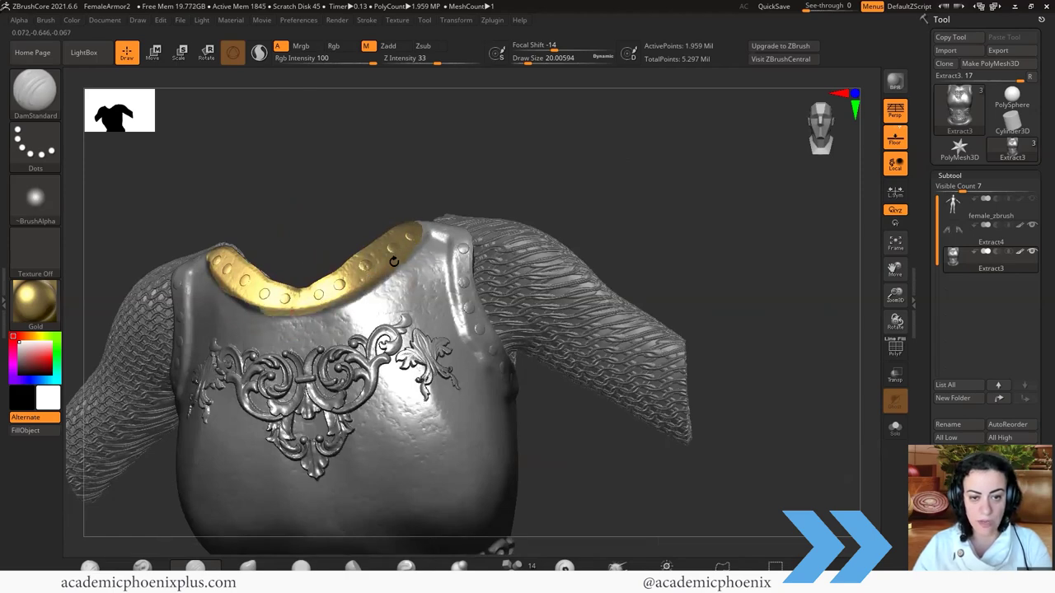
Paint the Gold material over the shoulder tip and down the riveted armhole edges on both sides of the armor.
{"action": "right_click_drag", "start_coordinate": [424, 229], "coordinate": [427, 216]}
{"action": "left_click_drag", "start_coordinate": [427, 216], "coordinate": [455, 288]}
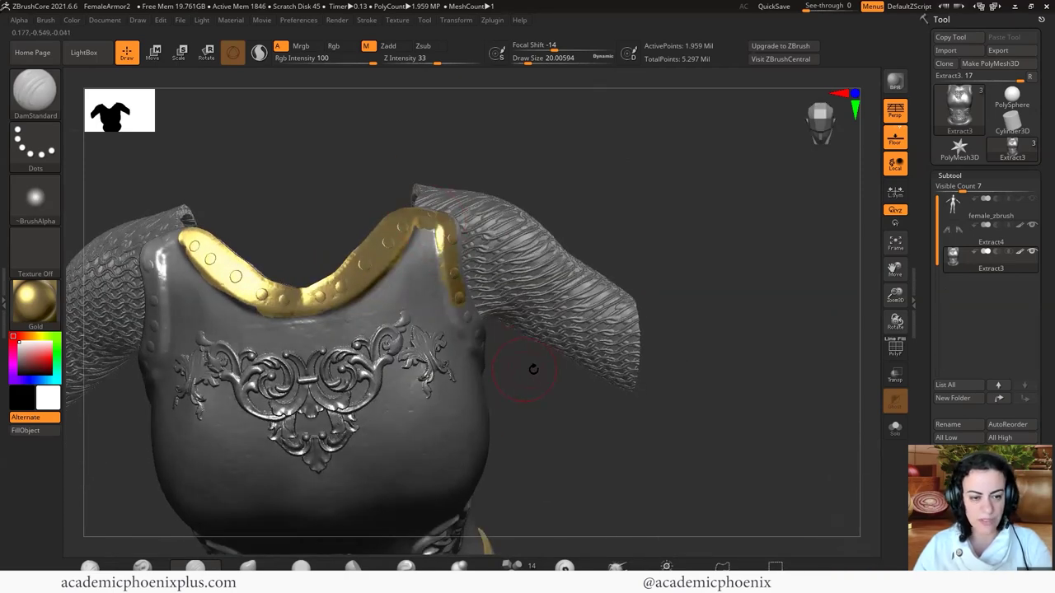
{"action": "left_click_drag", "start_coordinate": [566, 403], "coordinate": [420, 355]}
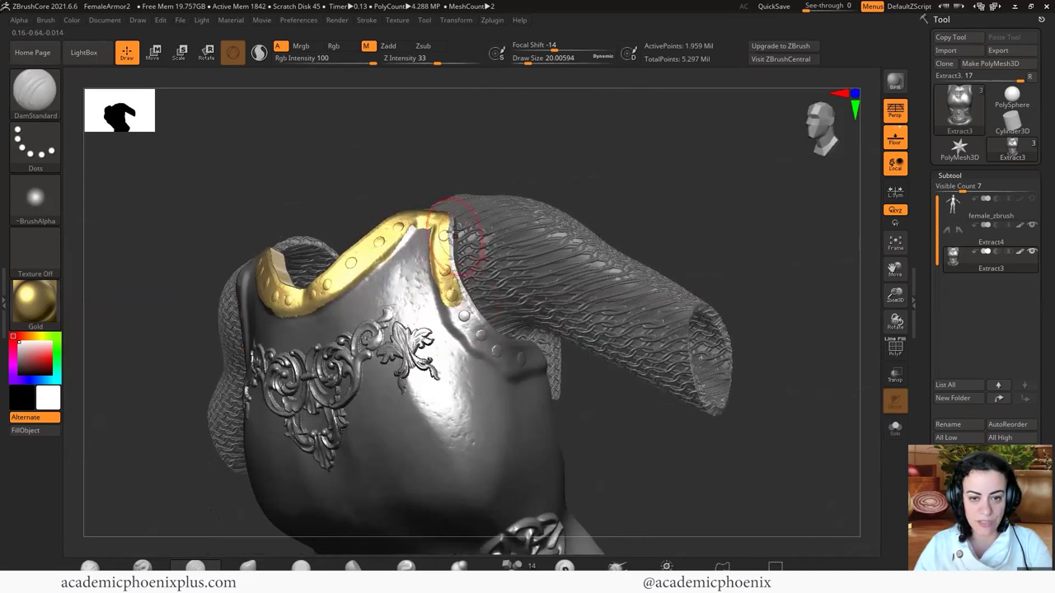
{"action": "mouse_move", "coordinate": [455, 289]}
{"action": "left_mouse_down"}
{"action": "mouse_move", "coordinate": [511, 346]}
{"action": "mouse_move", "coordinate": [445, 297]}
{"action": "mouse_move", "coordinate": [518, 366]}
{"action": "left_mouse_up"}
{"action": "left_click_drag", "start_coordinate": [577, 412], "coordinate": [701, 416]}
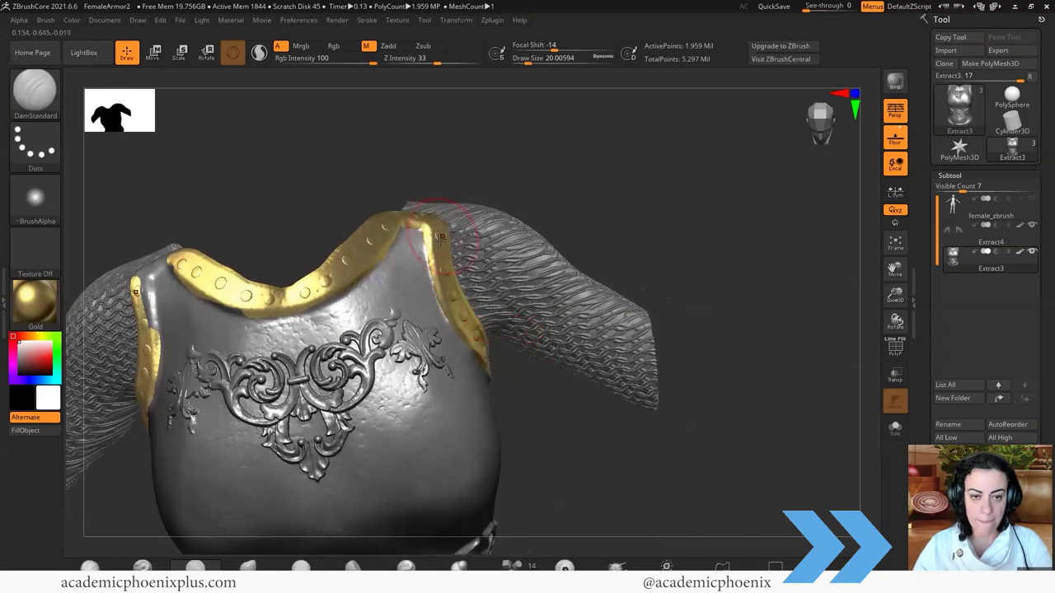
Fill the remaining gaps in the Gold trim at the shoulder tips and around the upper edges of the armor.
{"action": "mouse_move", "coordinate": [427, 229]}
{"action": "left_mouse_down"}
{"action": "mouse_move", "coordinate": [447, 320]}
{"action": "mouse_move", "coordinate": [432, 231]}
{"action": "left_mouse_up"}
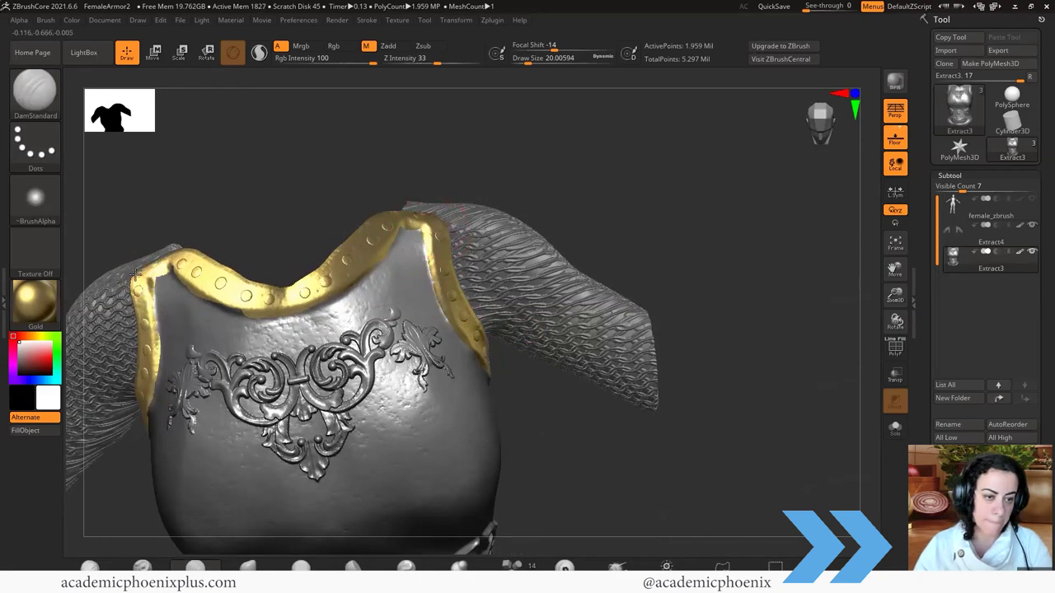
{"action": "left_click_drag", "start_coordinate": [186, 195], "coordinate": [268, 197]}
{"action": "left_click_drag", "start_coordinate": [171, 268], "coordinate": [268, 317]}
{"action": "left_click_drag", "start_coordinate": [631, 261], "coordinate": [548, 260]}
{"action": "right_click_drag", "start_coordinate": [340, 280], "coordinate": [795, 184]}
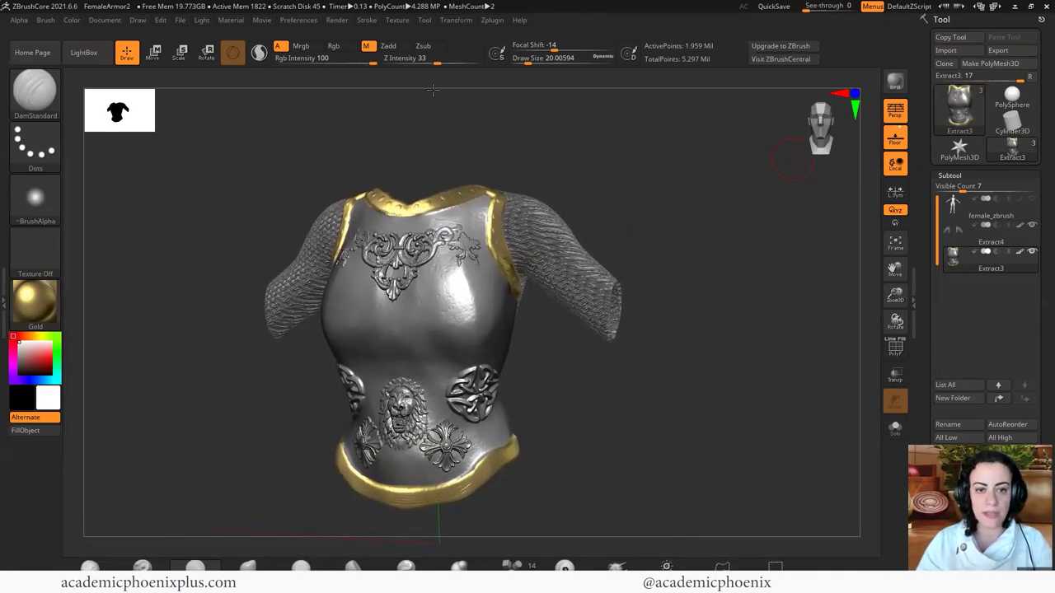
Render the whole armor in three-quarter view with Best-Preview Render and start exporting the document as an image.
{"action": "right_click_drag", "start_coordinate": [433, 90], "coordinate": [468, 85], "text": "ctrl"}
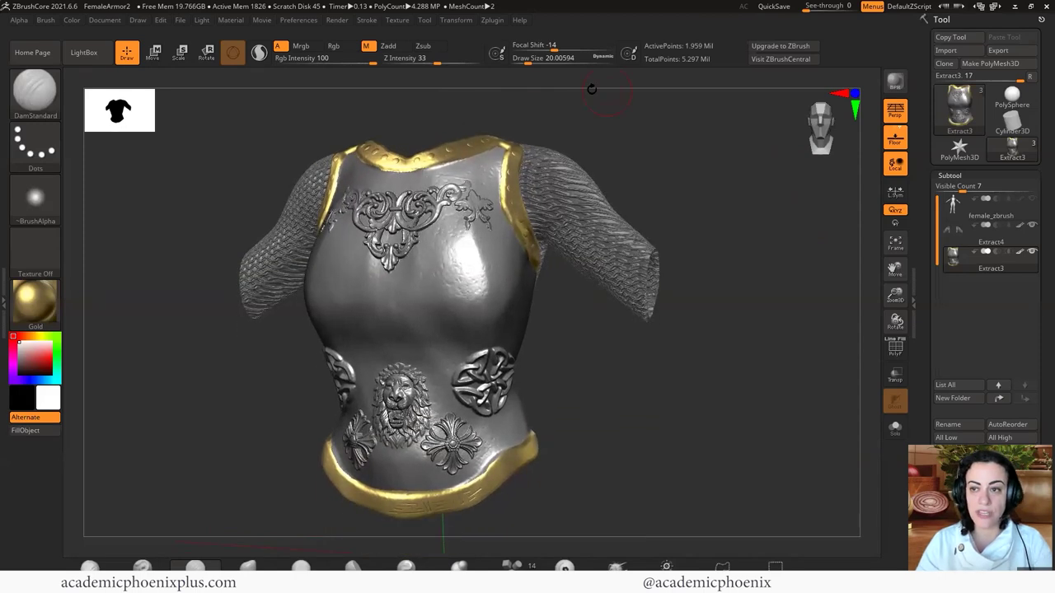
{"action": "left_click", "coordinate": [895, 80]}
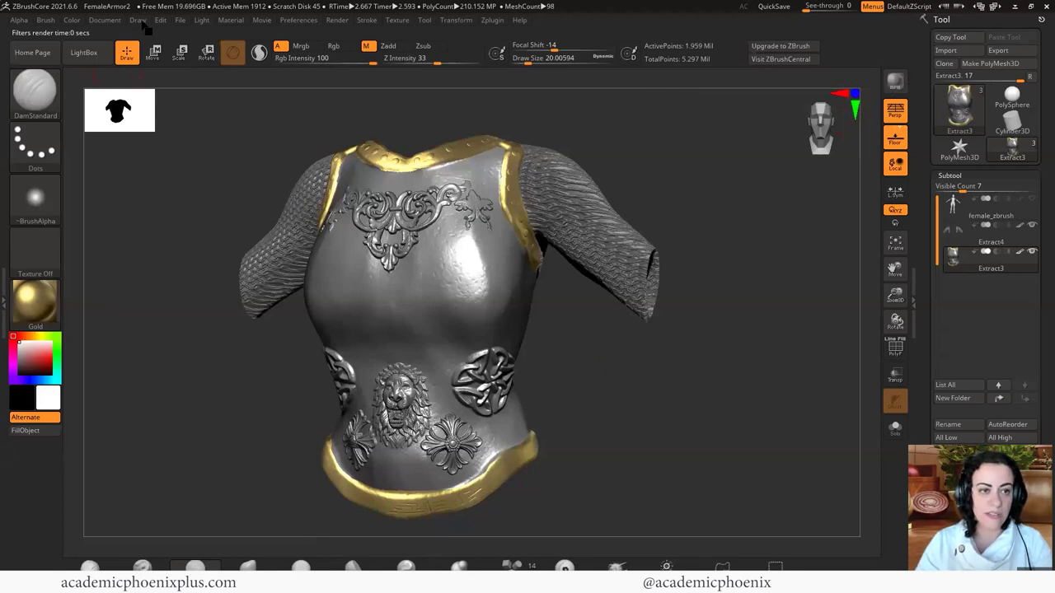
{"action": "left_click", "coordinate": [141, 22]}
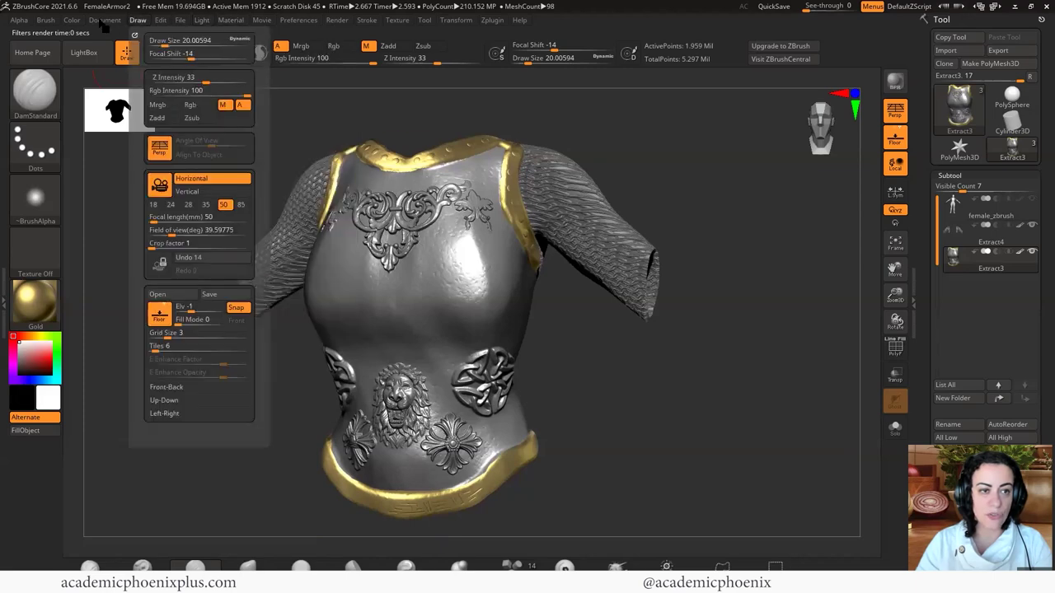
{"action": "left_click", "coordinate": [103, 20]}
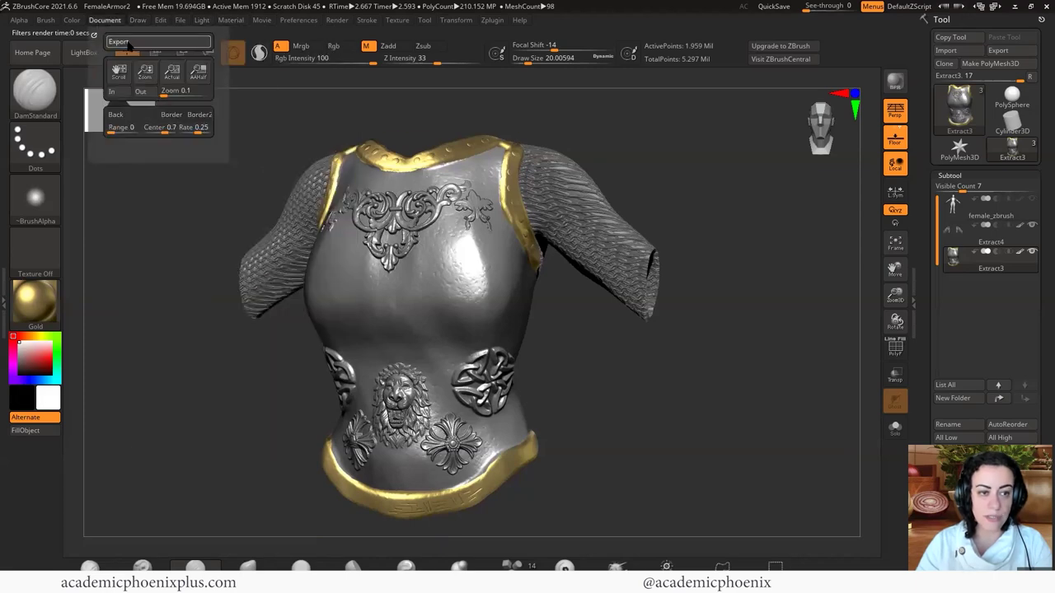
{"action": "left_click", "coordinate": [128, 43]}
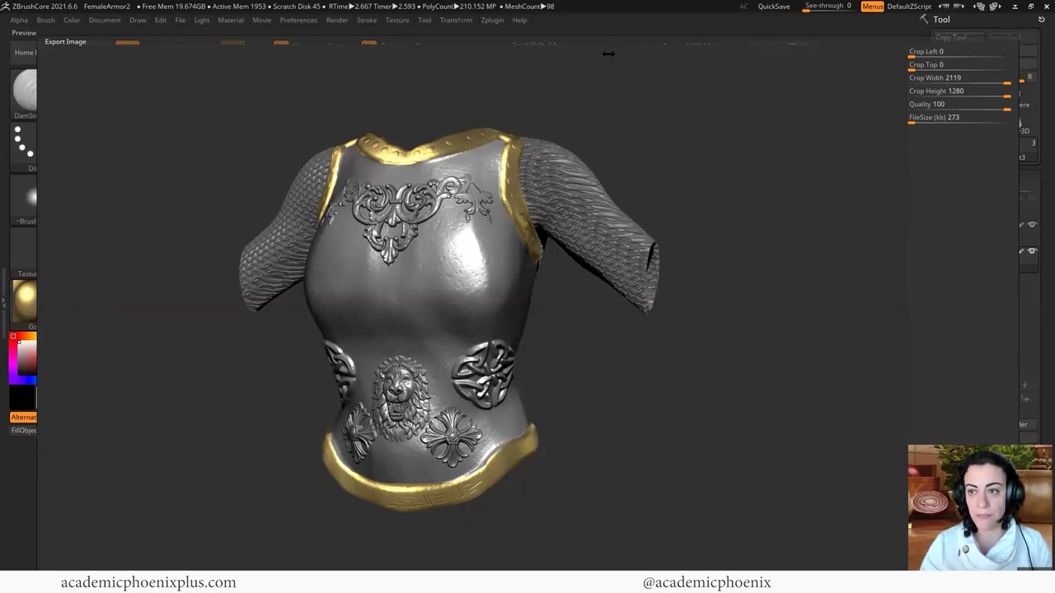
Crop the export image closely around the armor with left 460, top 250, width 1072 and height 802, and close the export preview.
{"action": "left_click_drag", "start_coordinate": [911, 51], "coordinate": [931, 51]}
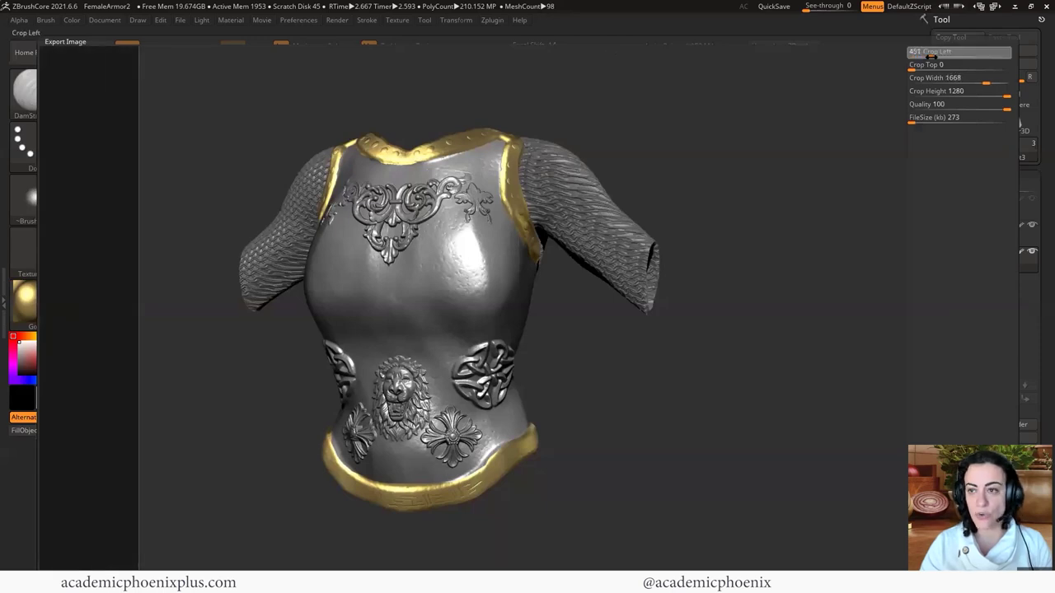
{"action": "left_click", "coordinate": [916, 65]}
{"action": "type", "text": "280"}
{"action": "key", "text": "Return"}
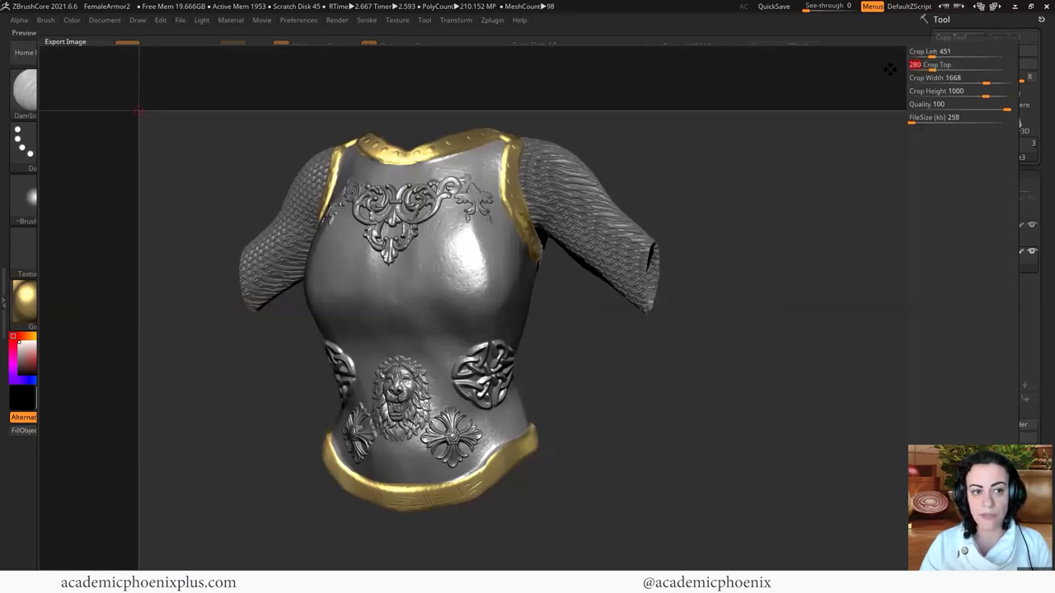
{"action": "left_click_drag", "start_coordinate": [142, 110], "coordinate": [224, 93]}
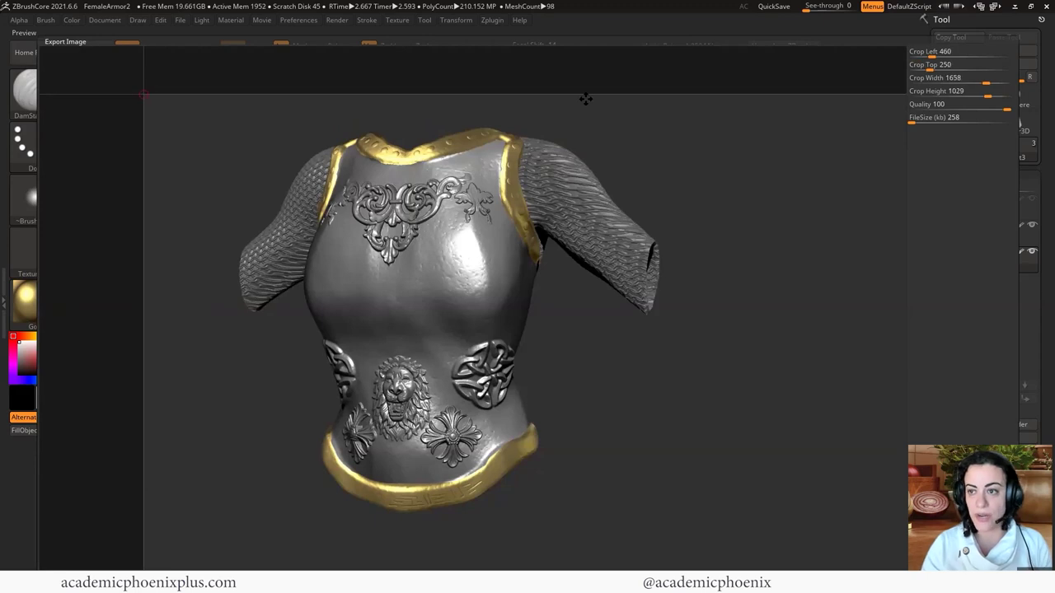
{"action": "left_click_drag", "start_coordinate": [980, 80], "coordinate": [939, 98]}
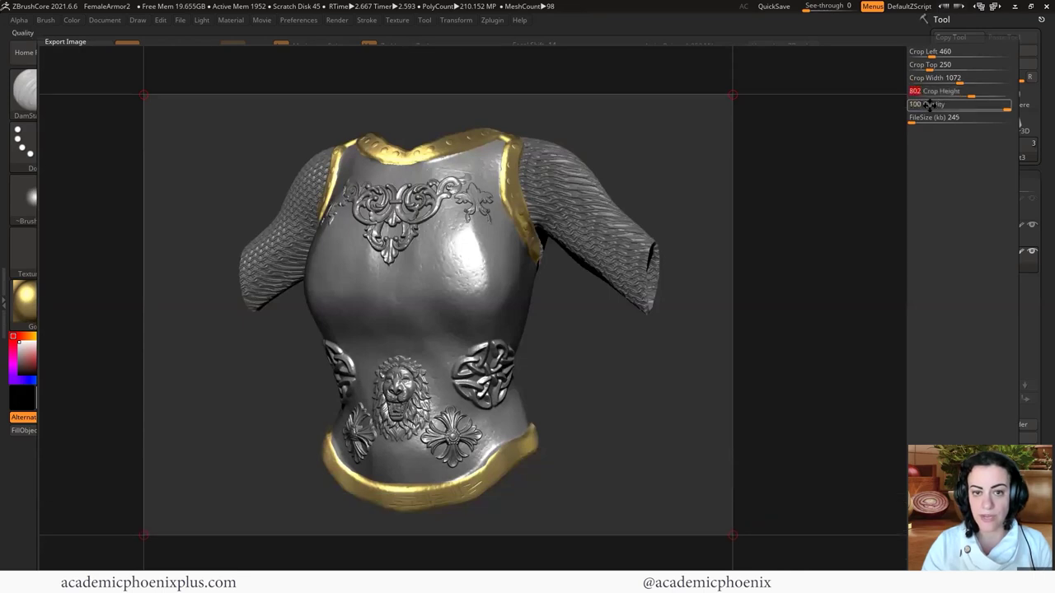
{"action": "left_click", "coordinate": [23, 33]}
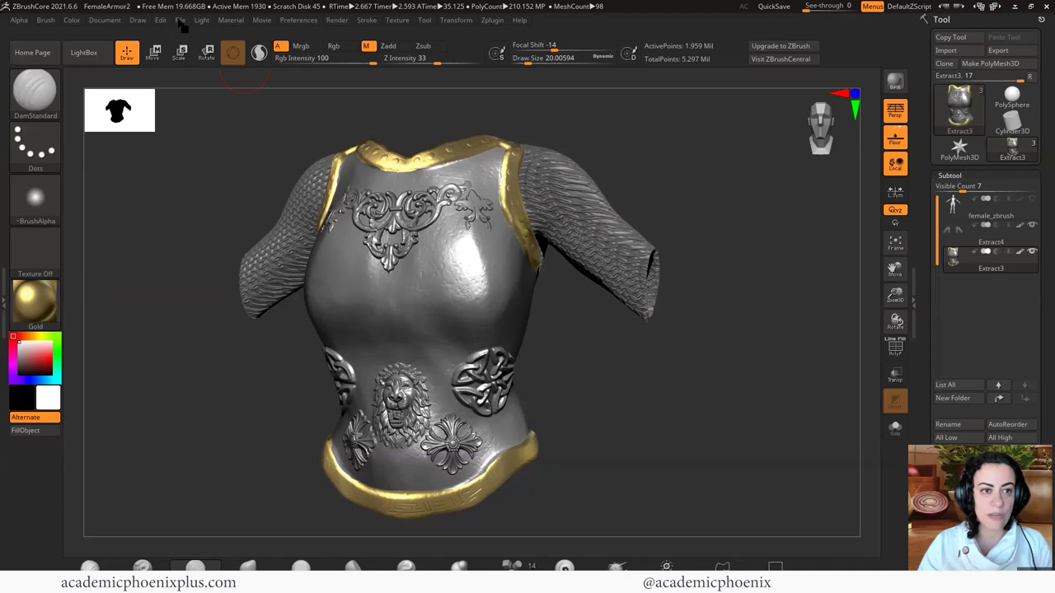
Set movie recording to document only at Large size, and render the armor again with Best-Preview Render.
{"action": "left_click", "coordinate": [260, 21]}
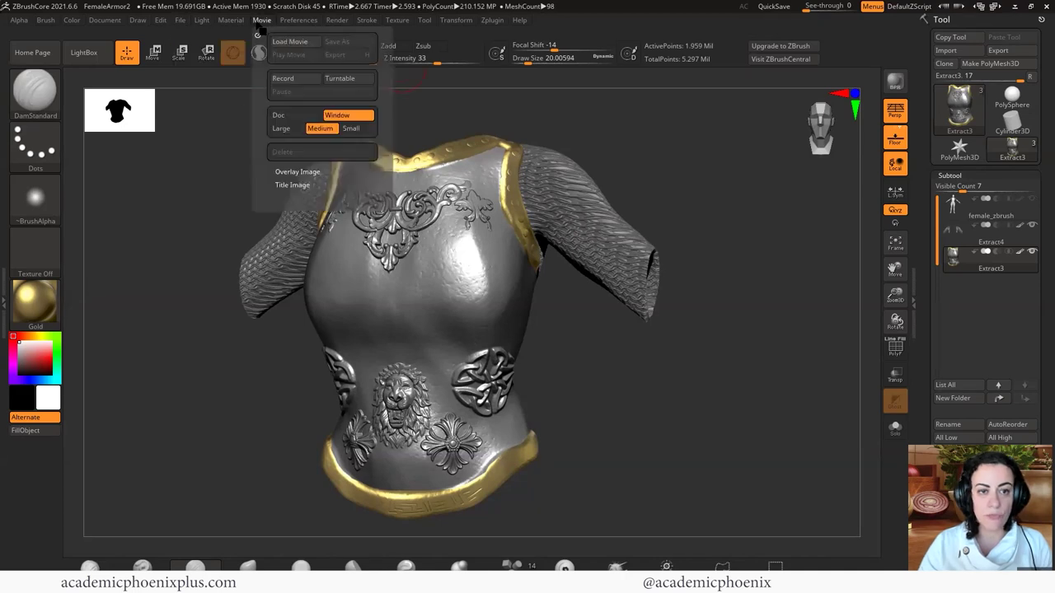
{"action": "left_click", "coordinate": [282, 116]}
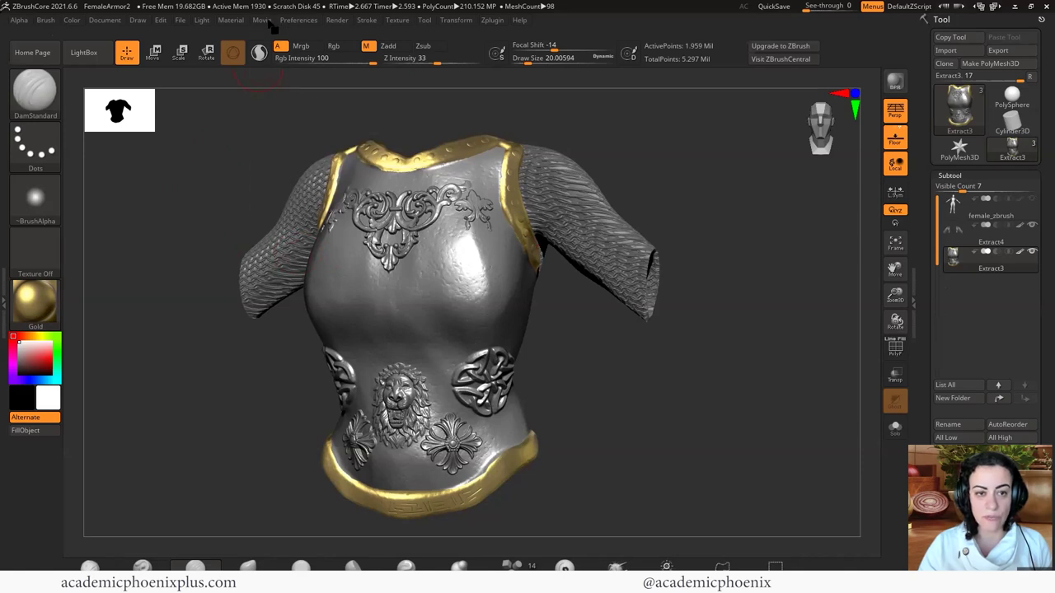
{"action": "left_click", "coordinate": [262, 21]}
{"action": "left_click", "coordinate": [282, 130]}
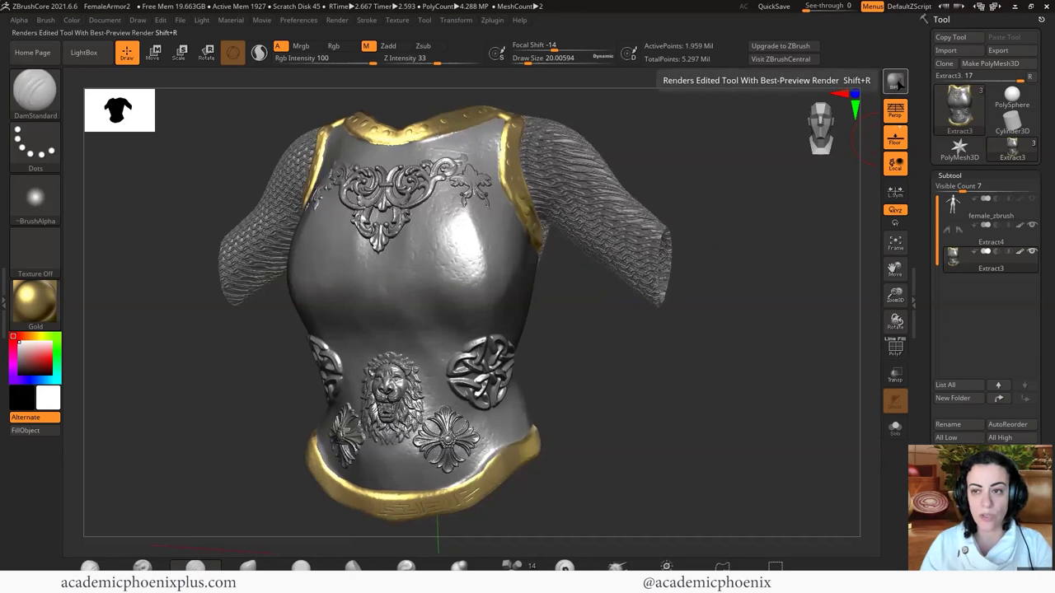
{"action": "left_click", "coordinate": [896, 83]}
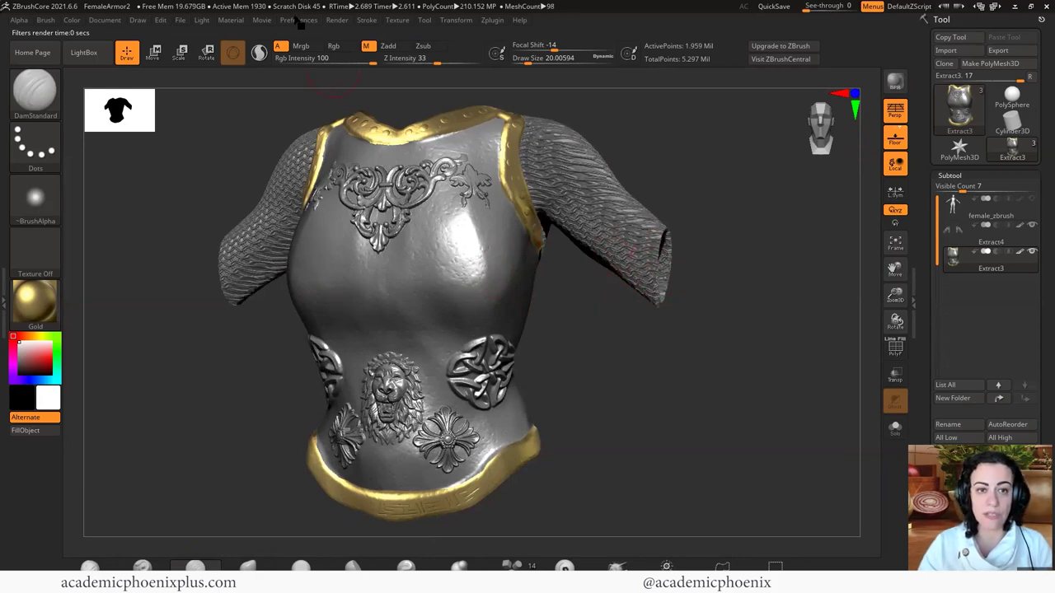
Set the movie's overlay image opacity to 0 and the title image's fade-in and fade-out times to 0.
{"action": "left_click", "coordinate": [338, 21]}
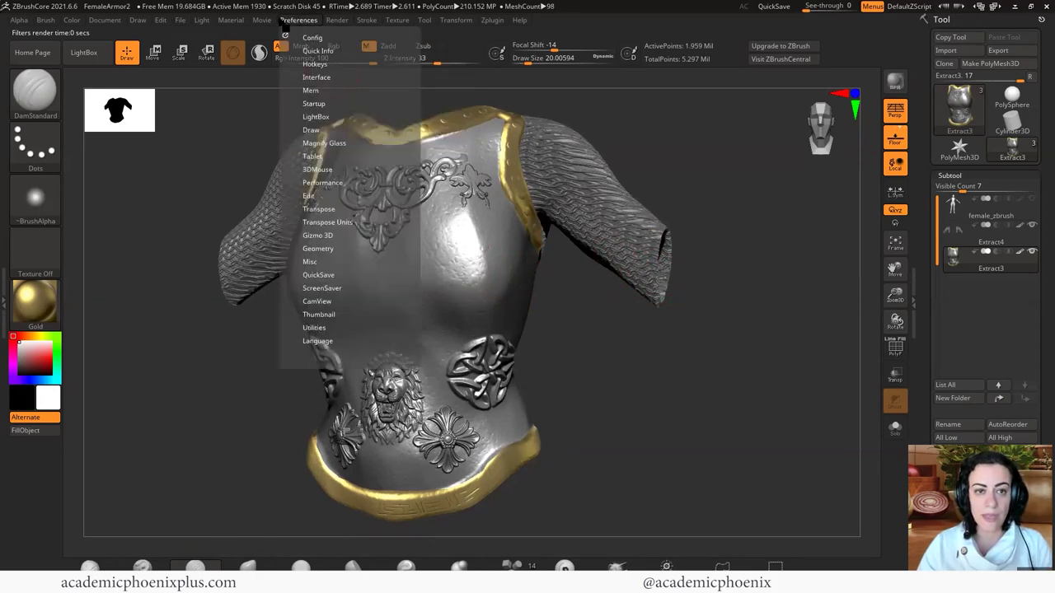
{"action": "mouse_move", "coordinate": [258, 32]}
{"action": "left_click", "coordinate": [293, 171]}
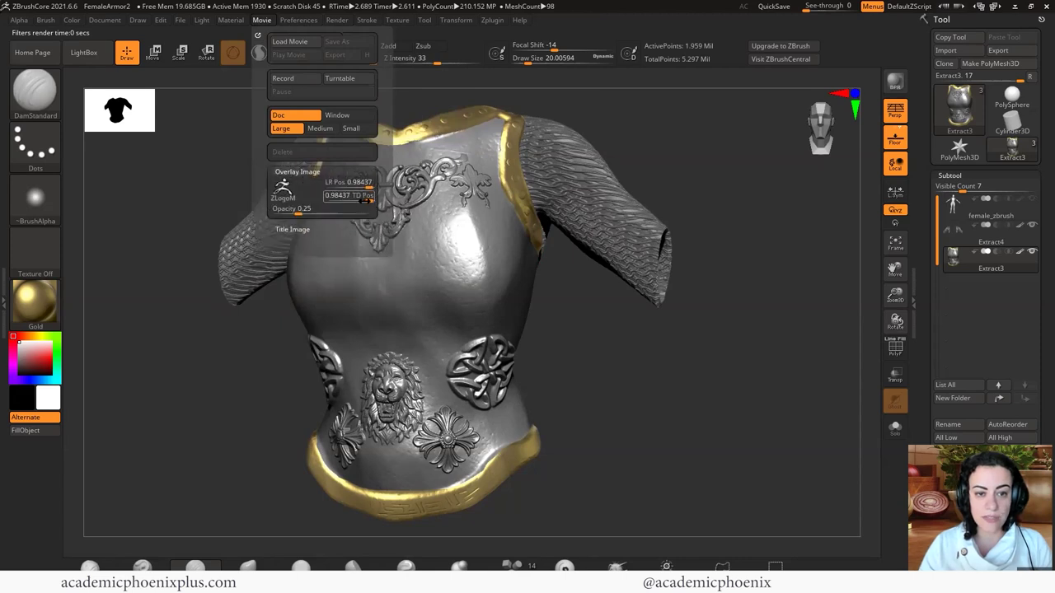
{"action": "left_click_drag", "start_coordinate": [275, 211], "coordinate": [253, 206]}
{"action": "left_click", "coordinate": [295, 229]}
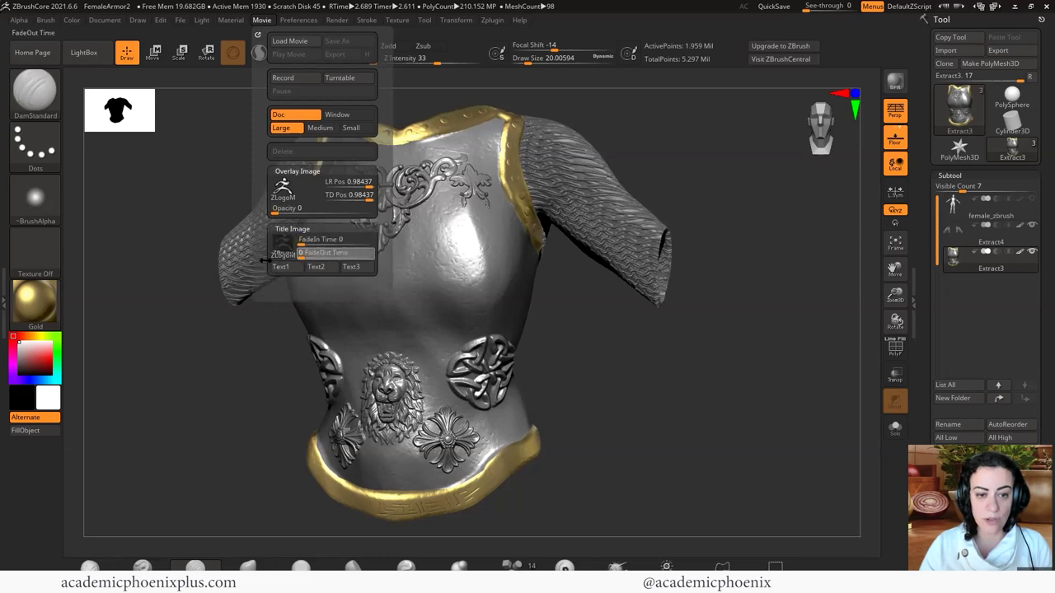
Record a turntable movie of the armor, accepting the limited-feature notice, and stop the recording partway through.
{"action": "left_click", "coordinate": [336, 21]}
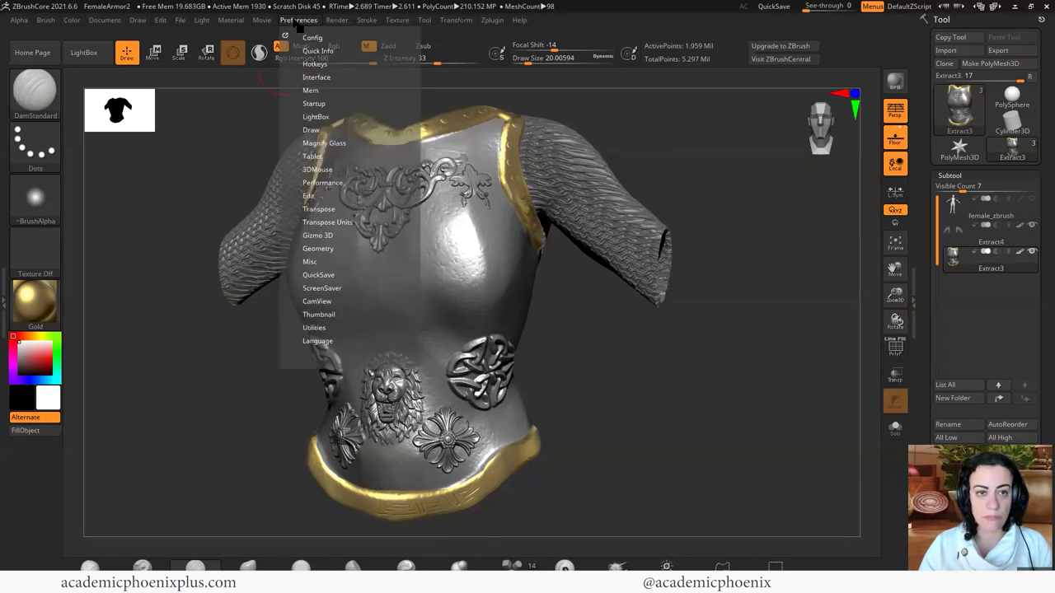
{"action": "mouse_move", "coordinate": [264, 26]}
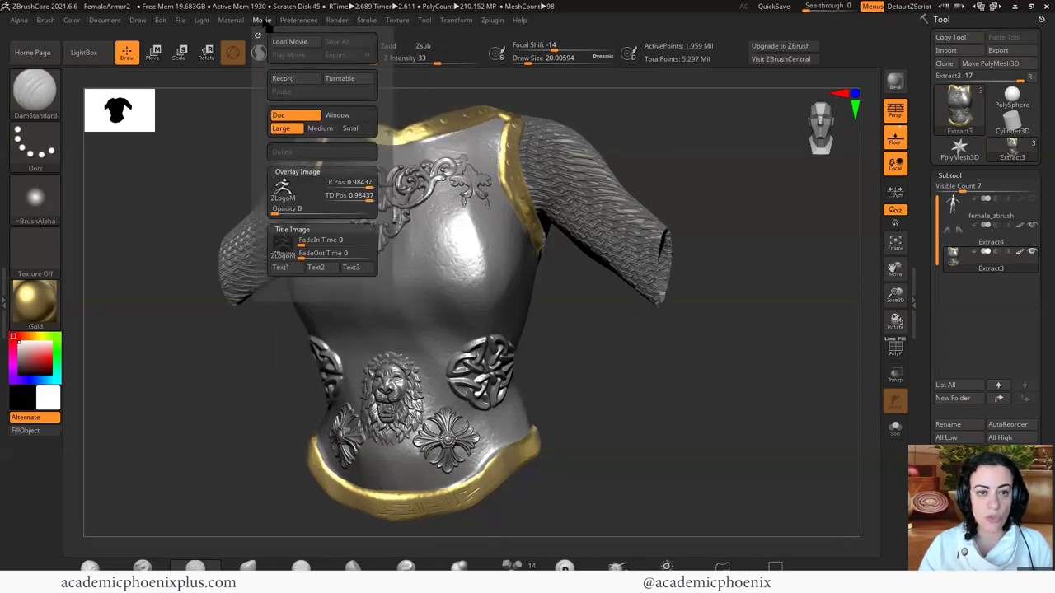
{"action": "left_click", "coordinate": [345, 79]}
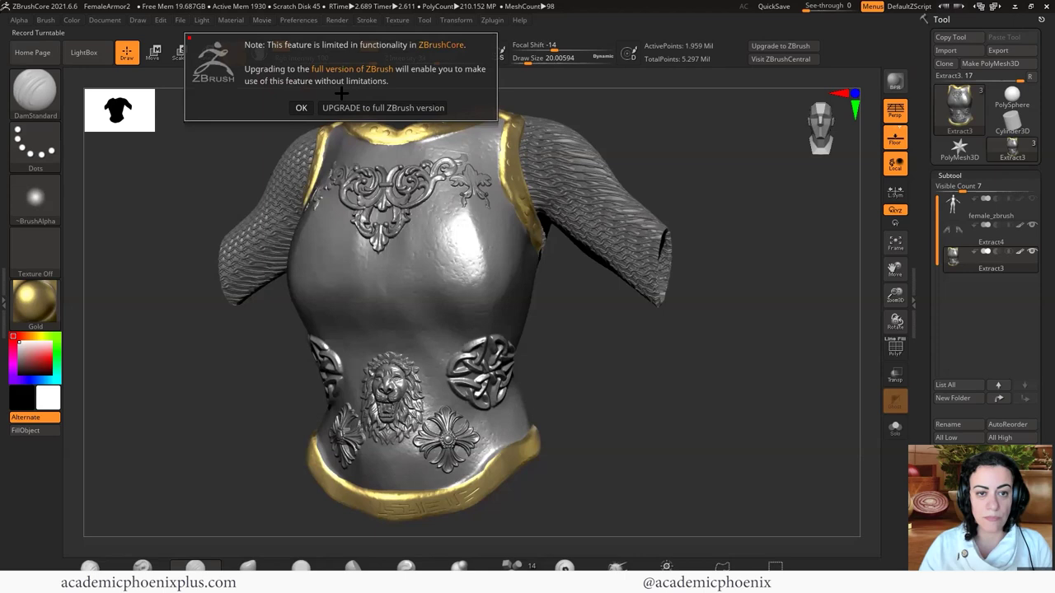
{"action": "left_click", "coordinate": [301, 108]}
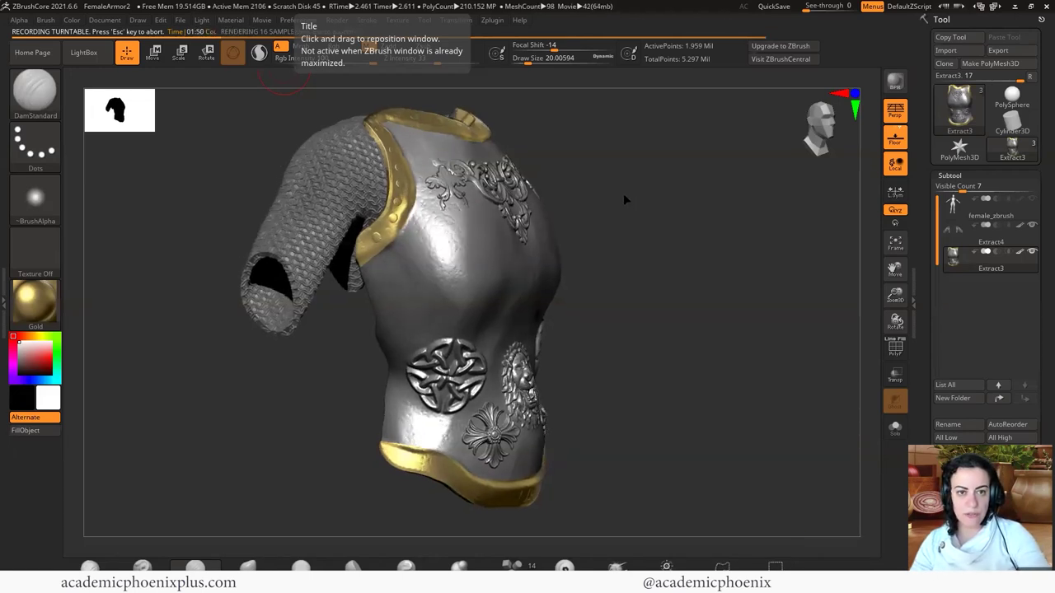
{"action": "key", "text": "Escape"}
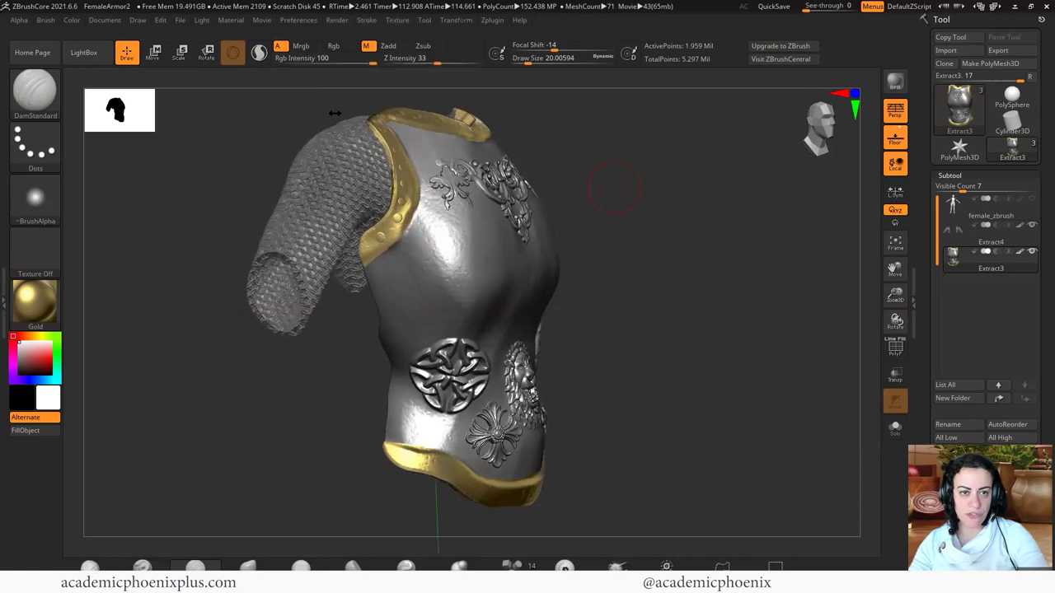
Play back the recorded turntable movie to review it and return to the armor document.
{"action": "left_click", "coordinate": [261, 20]}
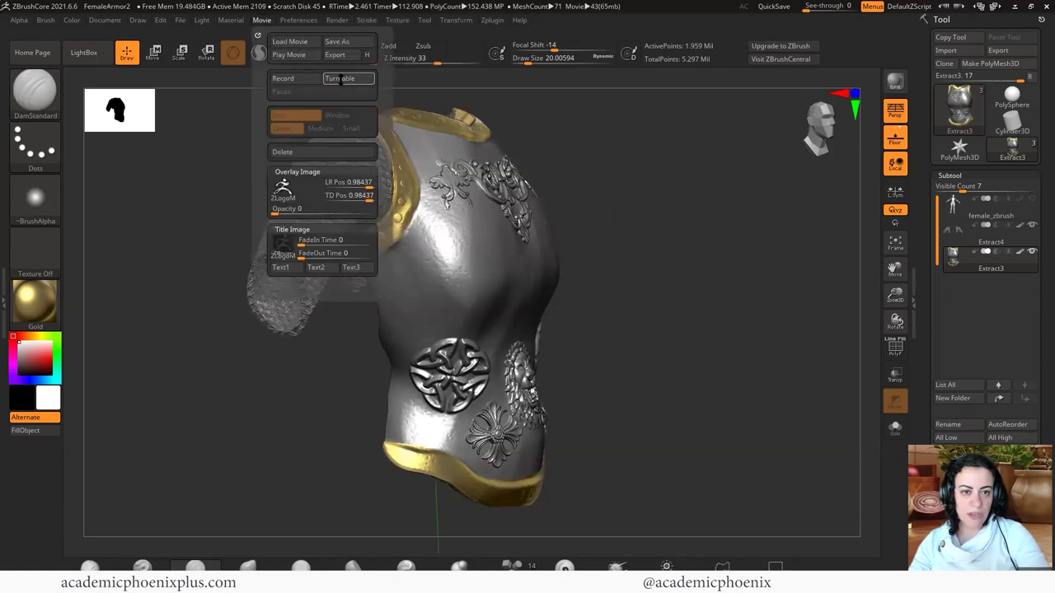
{"action": "left_click", "coordinate": [275, 57]}
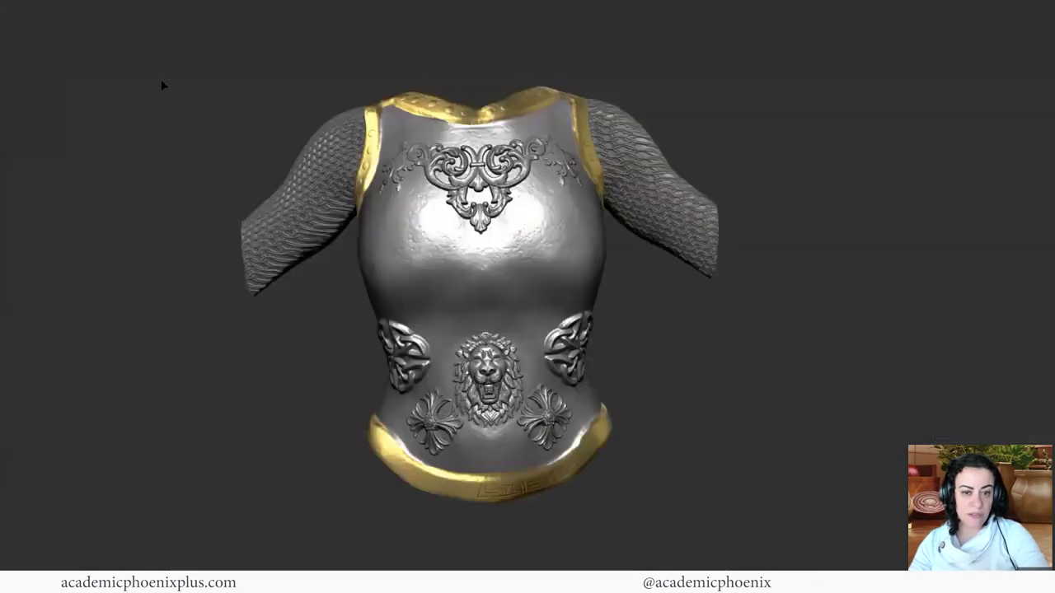
{"action": "key", "text": "Escape"}
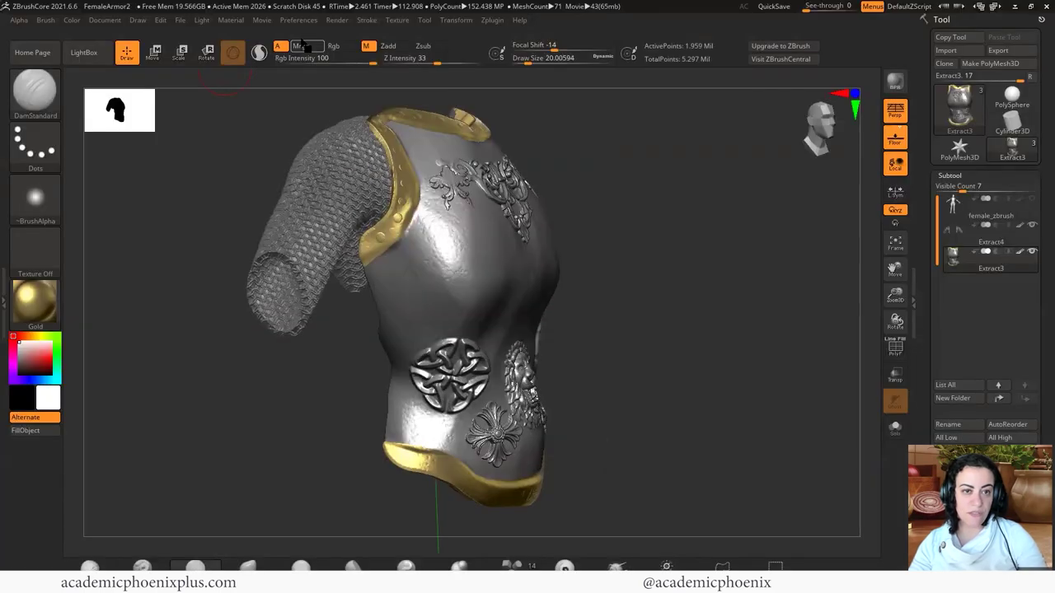
{"action": "left_click", "coordinate": [263, 22]}
{"action": "left_click", "coordinate": [287, 58]}
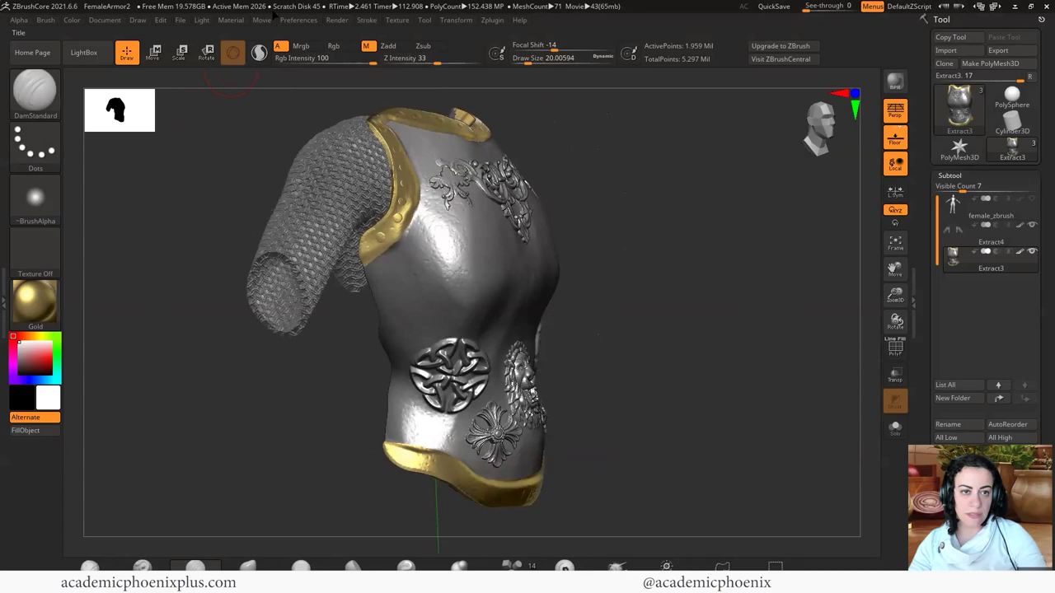
{"action": "left_click", "coordinate": [262, 20]}
{"action": "left_click", "coordinate": [280, 55]}
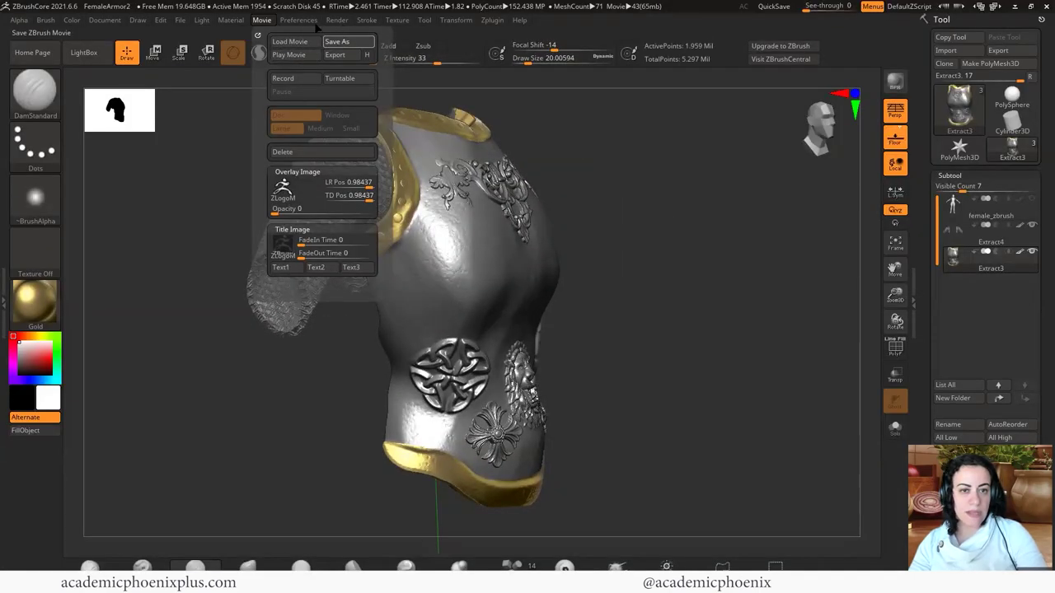
Export the turntable movie with the H option on as an MPG file named Armor followed by the artist's surname.
{"action": "left_click", "coordinate": [364, 51]}
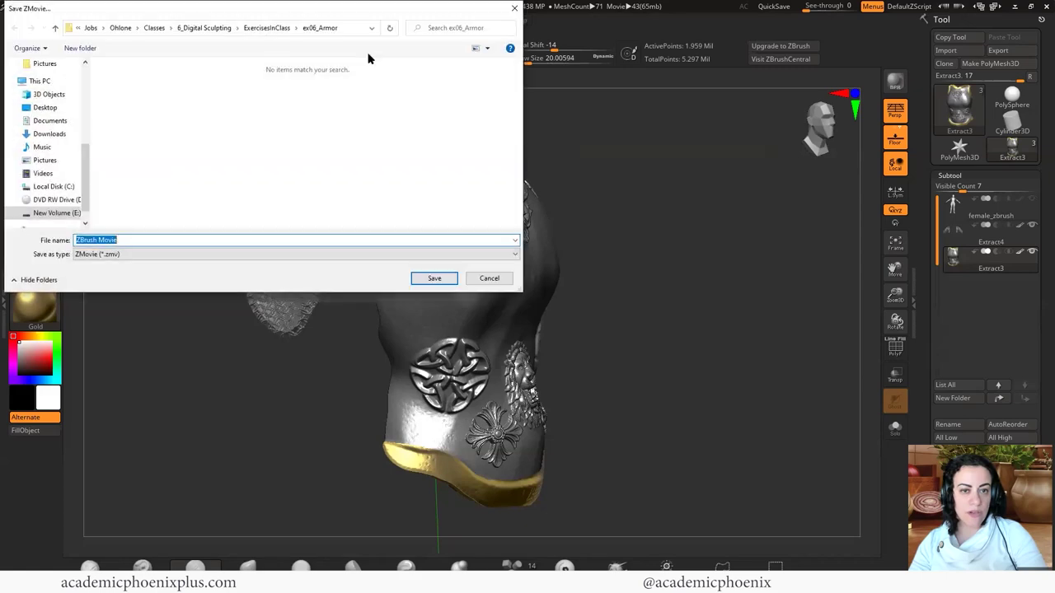
{"action": "left_click", "coordinate": [515, 8]}
{"action": "left_click", "coordinate": [261, 20]}
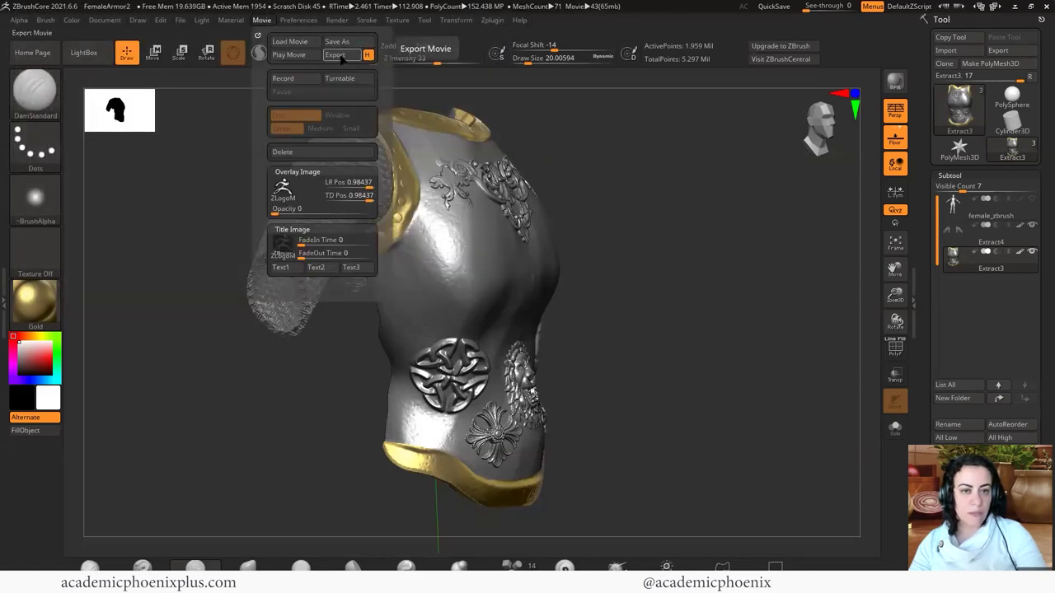
{"action": "left_click", "coordinate": [336, 56]}
{"action": "left_click", "coordinate": [165, 256]}
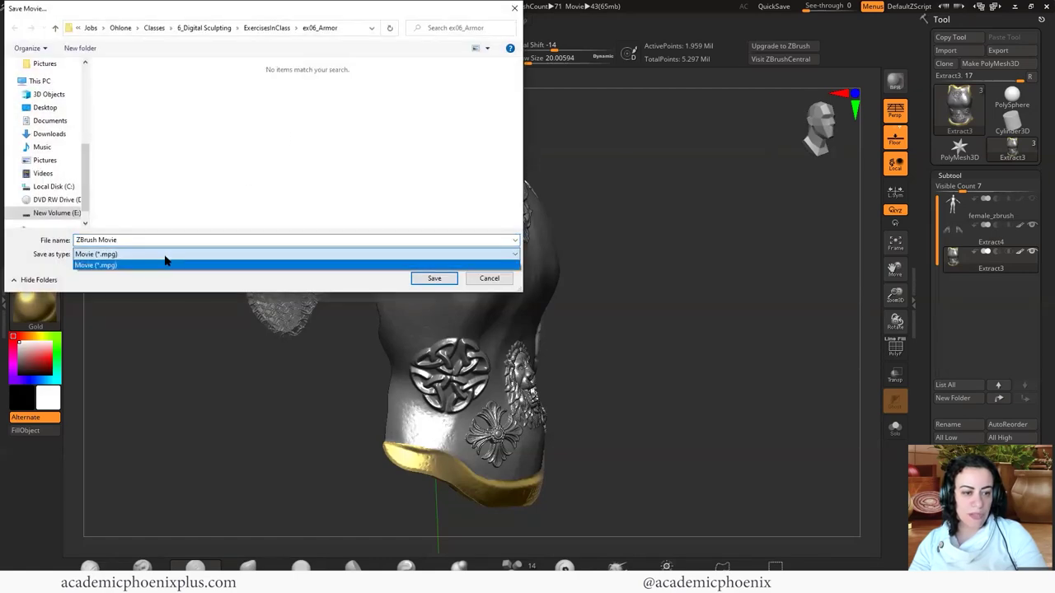
{"action": "left_click", "coordinate": [156, 238]}
{"action": "left_click", "coordinate": [153, 238]}
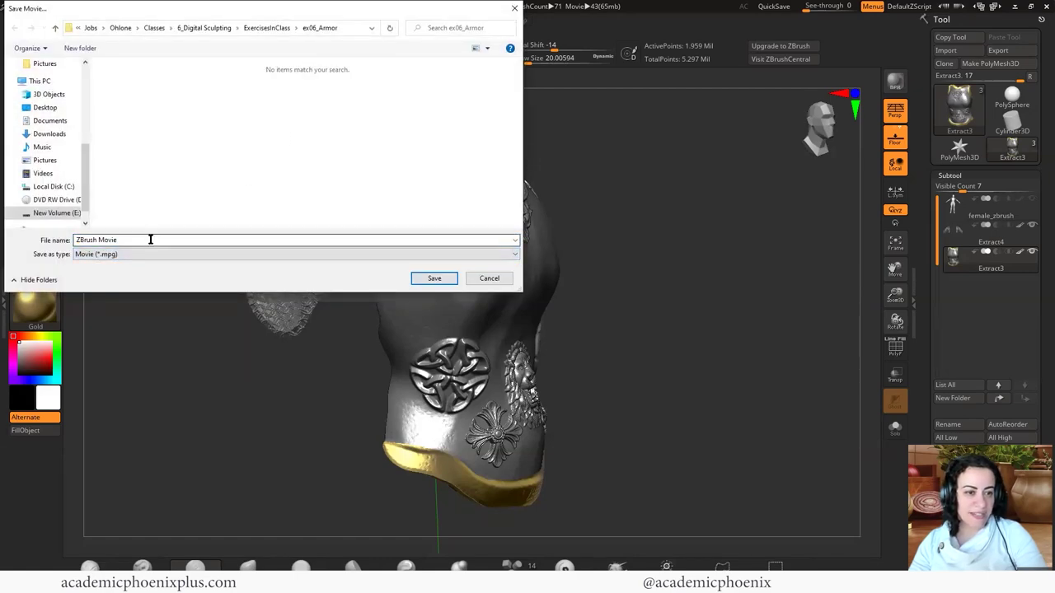
{"action": "double_click", "coordinate": [150, 240]}
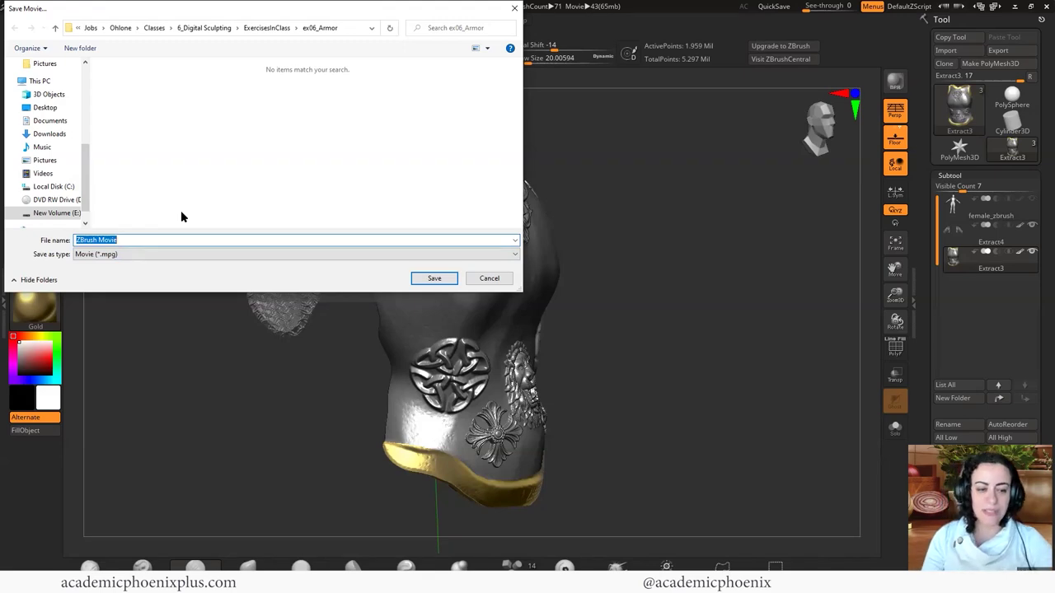
{"action": "type", "text": "Armor"}
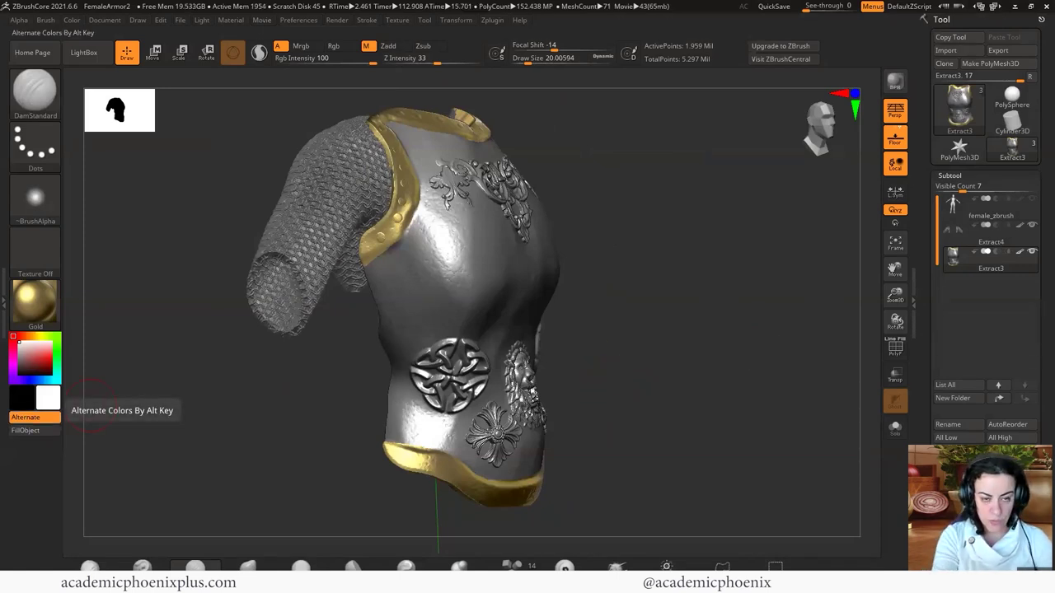
Find and launch Adobe After Effects 2021 from the system search.
{"action": "key", "text": "super"}
{"action": "type", "text": "pre"}
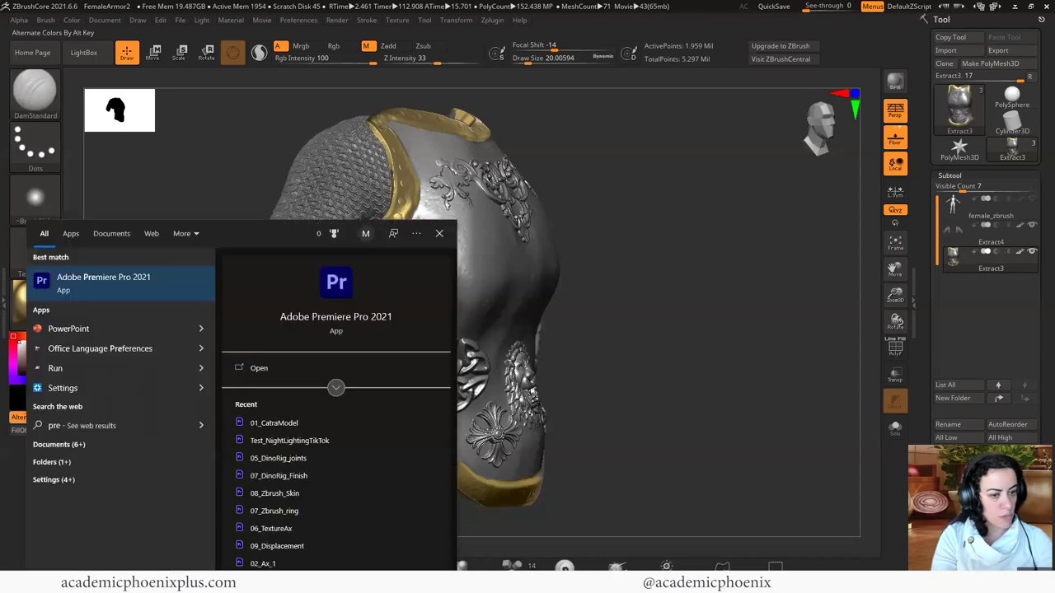
{"action": "key", "text": "BackSpace"}
{"action": "key", "text": "BackSpace"}
{"action": "key", "text": "BackSpace"}
{"action": "type", "text": "aft"}
{"action": "key", "text": "Return"}
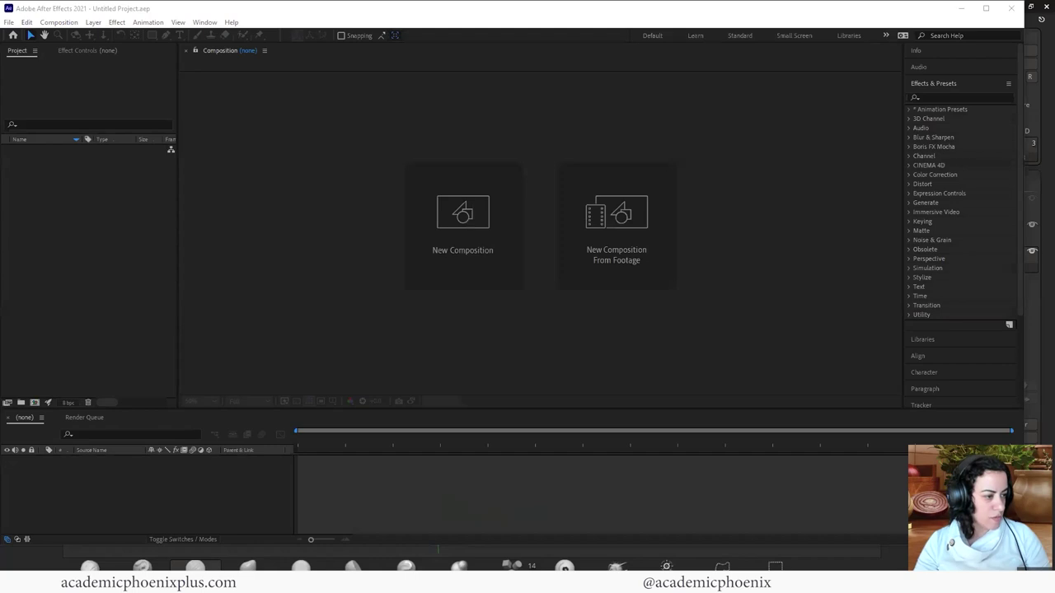
Import the exported armor MPG into After Effects, creating a composition from it, and play back the turntable.
{"action": "left_click_drag", "start_coordinate": [235, 215], "coordinate": [116, 229]}
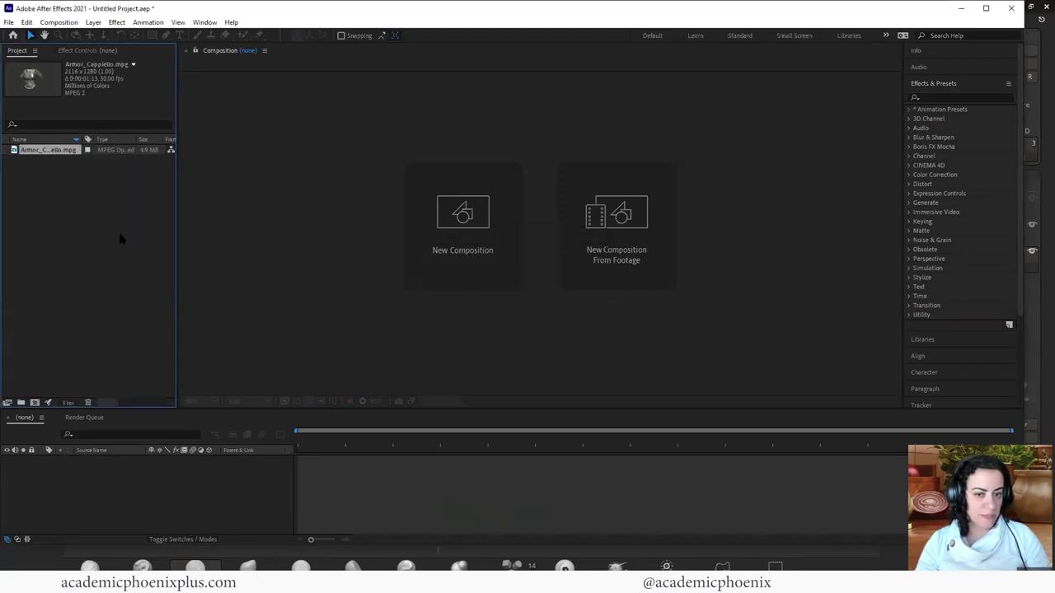
{"action": "left_click_drag", "start_coordinate": [107, 515], "coordinate": [172, 498]}
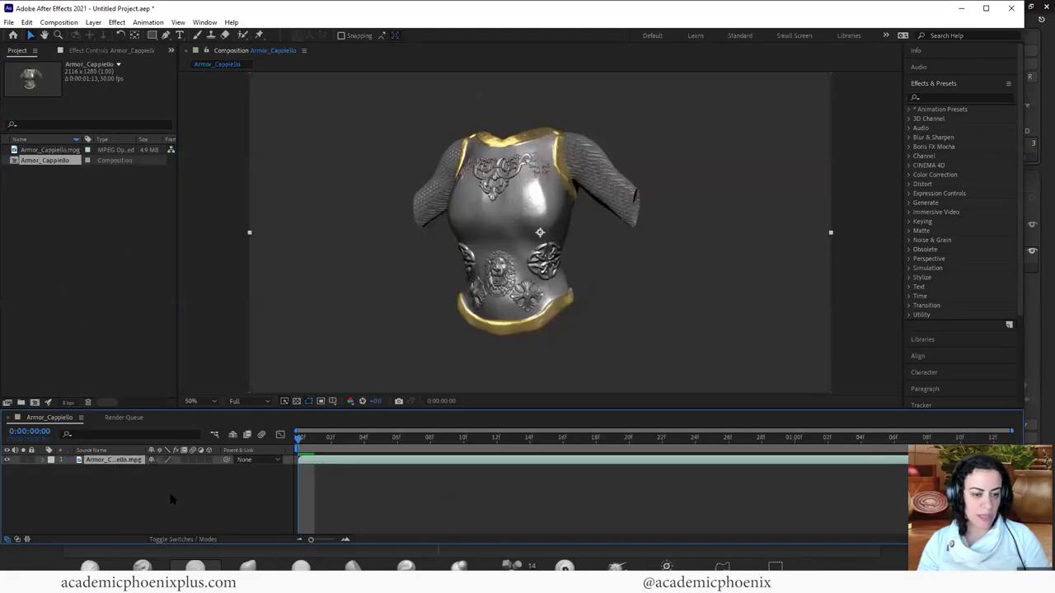
{"action": "key", "text": "space"}
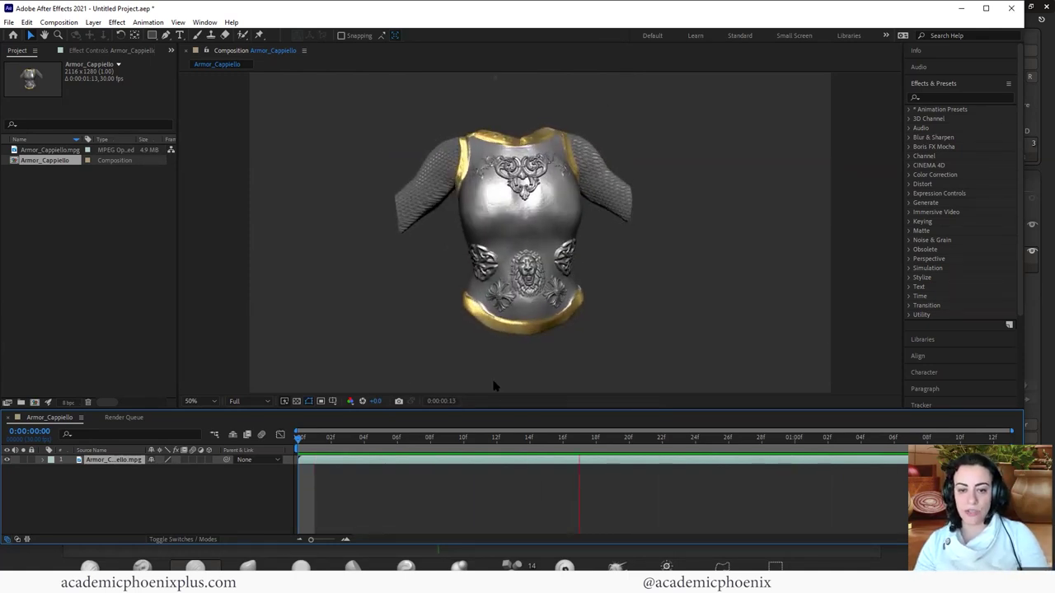
{"action": "left_click", "coordinate": [540, 232]}
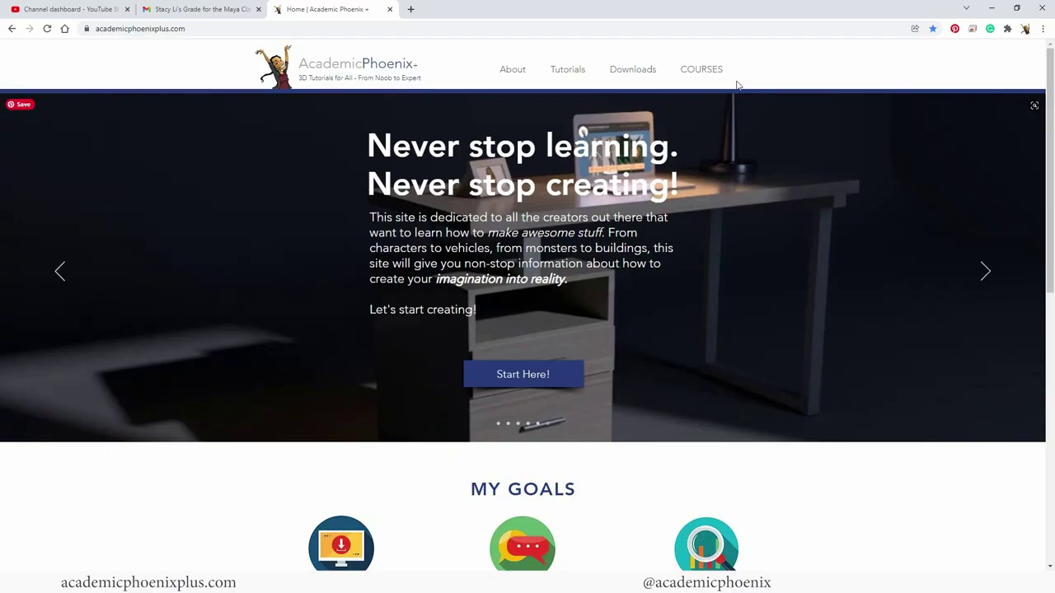
Browse the Academic Phoenix Plus courses, view the "Maya Beginner: 3D Model and Texture a Still Life" course page, and return to the course list.
{"action": "left_click", "coordinate": [702, 72]}
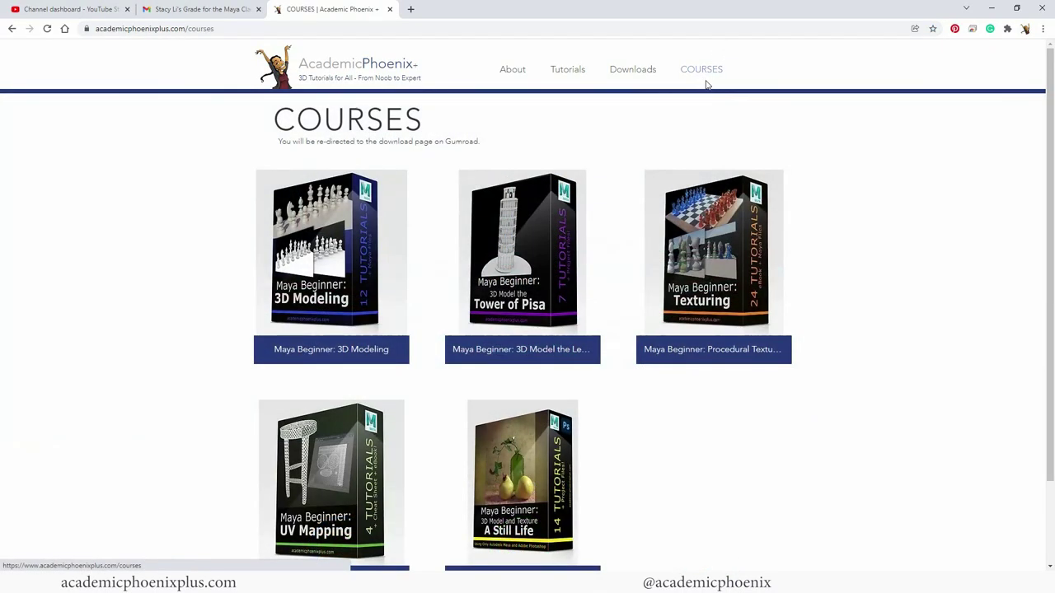
{"action": "scroll", "coordinate": [597, 424], "scroll_direction": "down", "scroll_amount": 1}
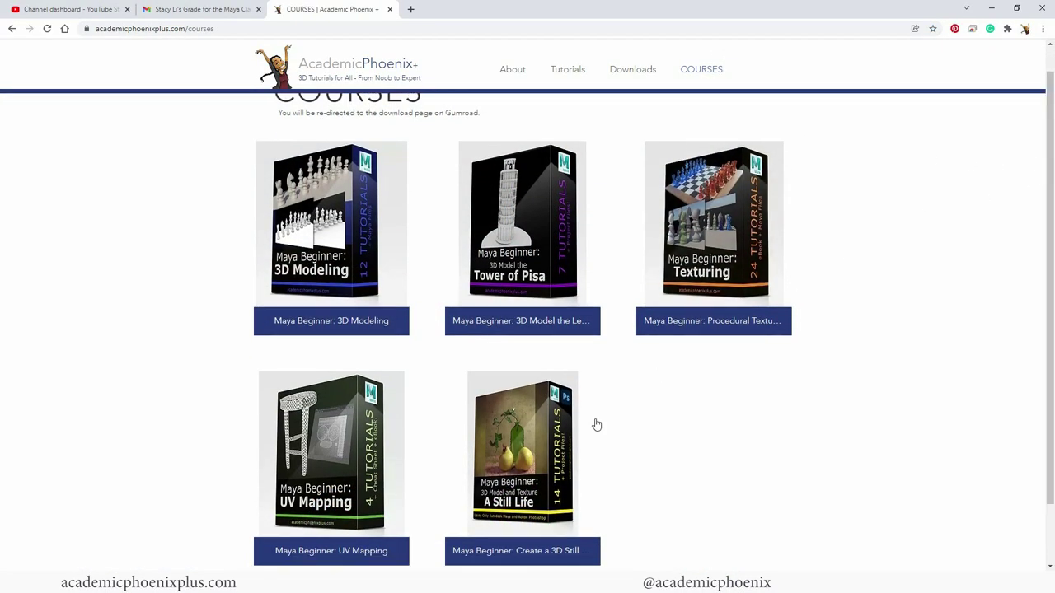
{"action": "left_click", "coordinate": [596, 424]}
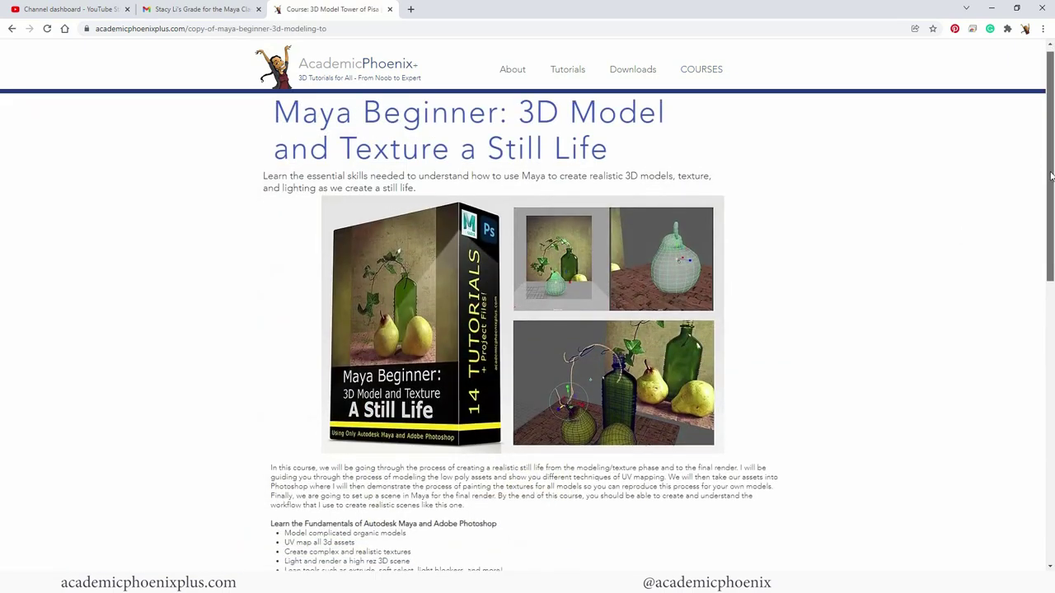
{"action": "left_click_drag", "start_coordinate": [1050, 176], "coordinate": [1019, 166]}
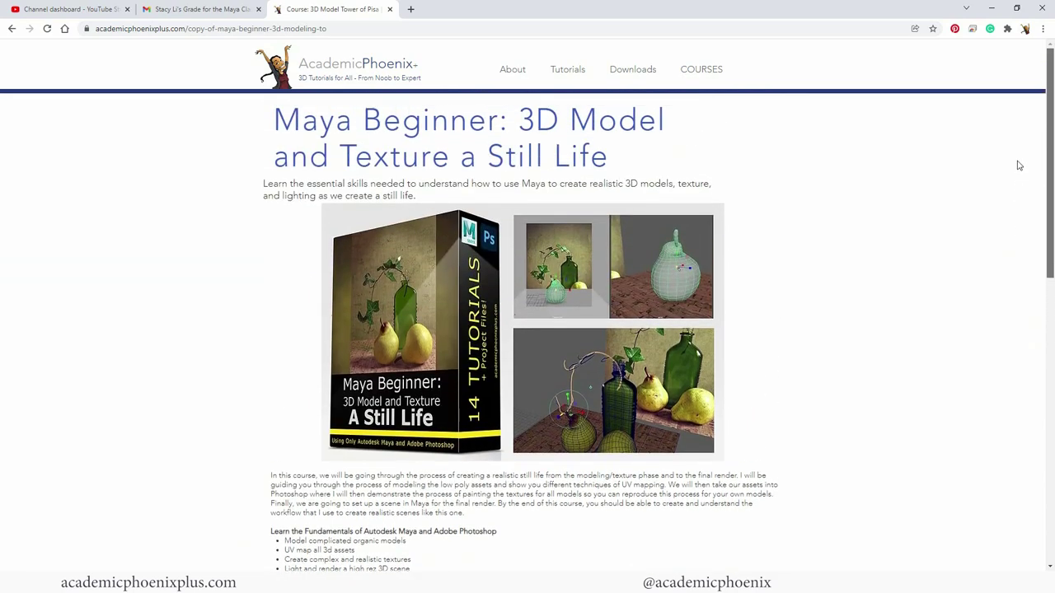
{"action": "left_click", "coordinate": [695, 72]}
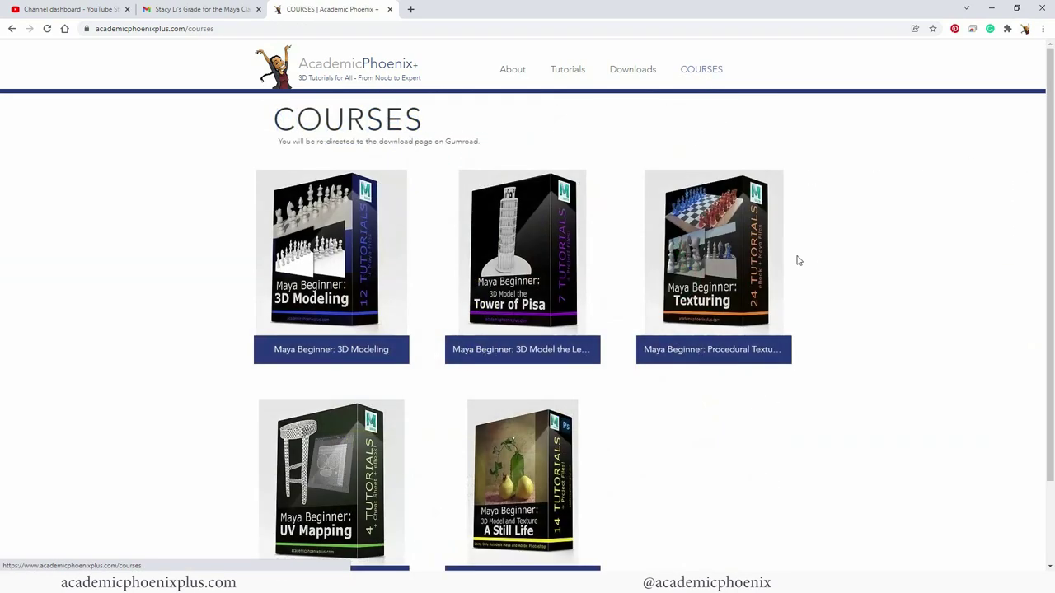